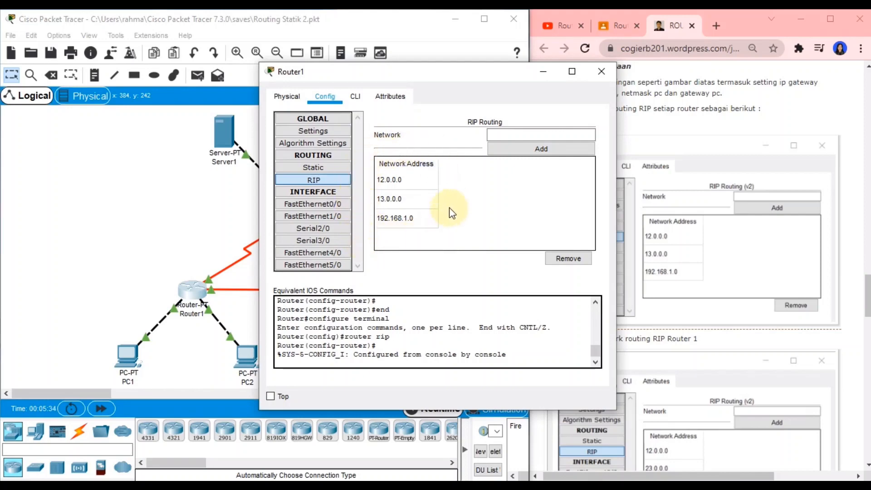
Check Router2's RIP network addresses against the Router 2 figure in the web guide
left_click(601, 73)
left_click(388, 284)
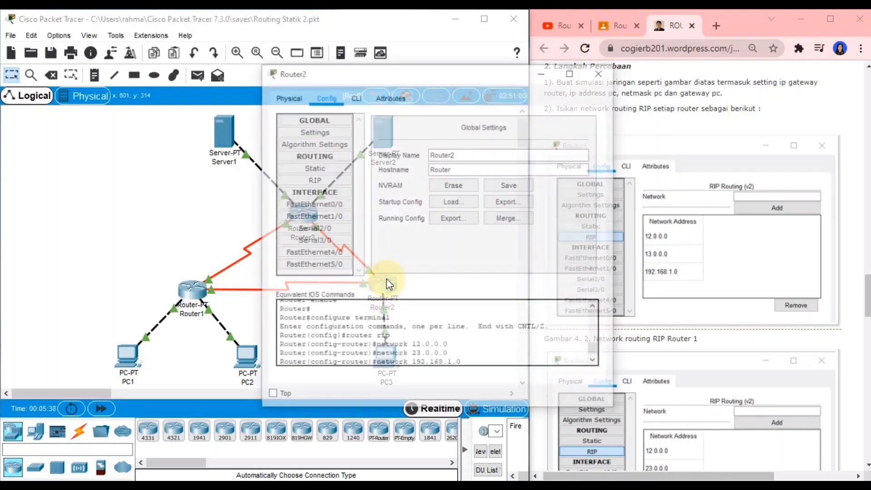
left_click(347, 180)
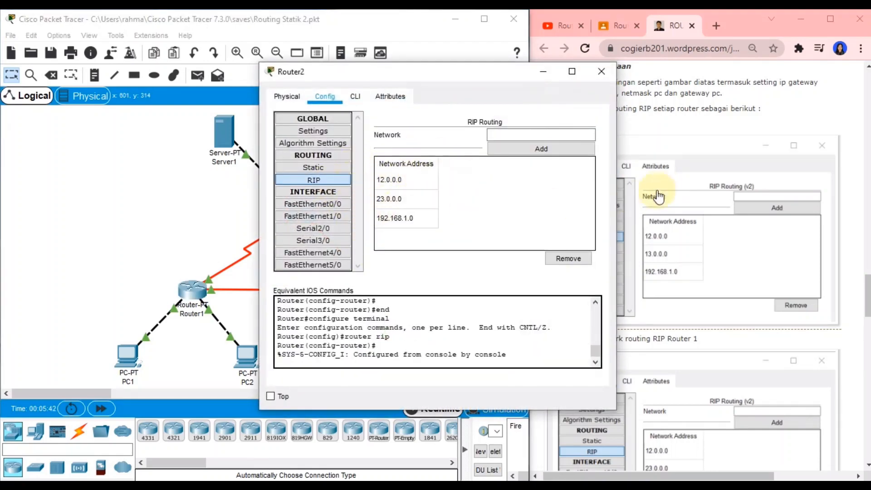
scroll(659, 197, "down", 4)
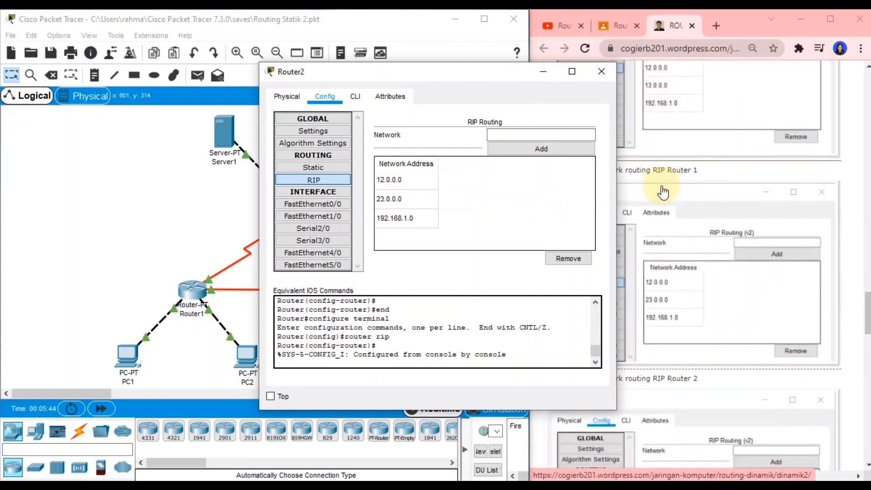
scroll(661, 190, "down", 1)
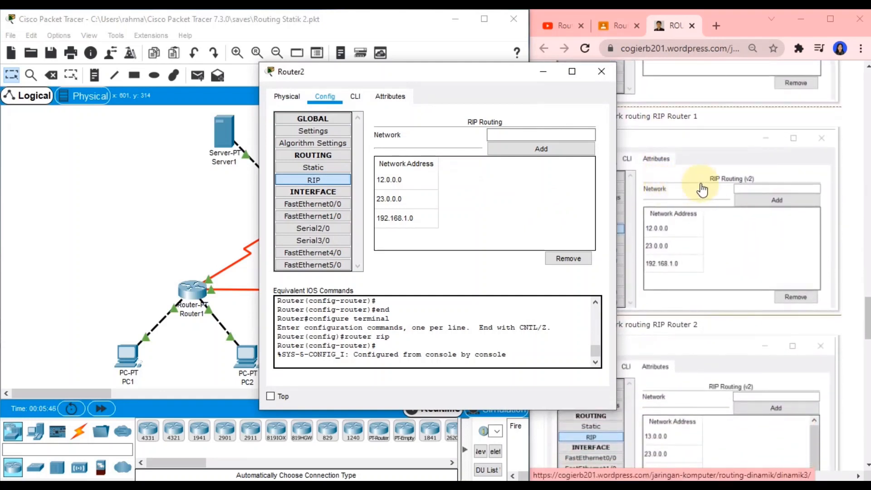
left_click_drag(494, 74, 457, 81)
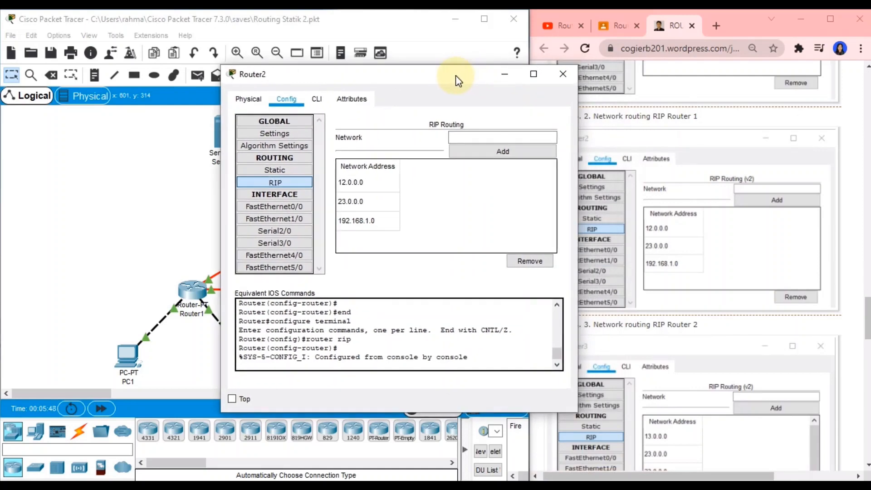
left_click(561, 69)
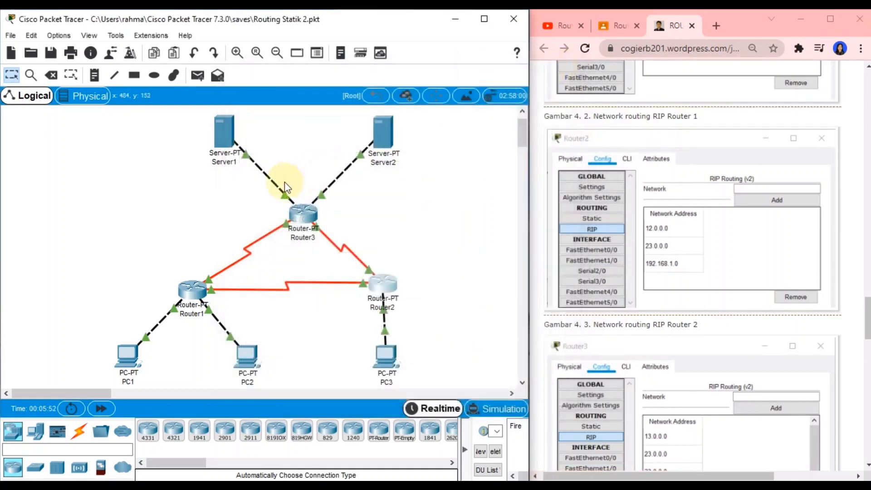
Check Router3's RIP network addresses against the Router 3 figure in the web guide
left_click(303, 223)
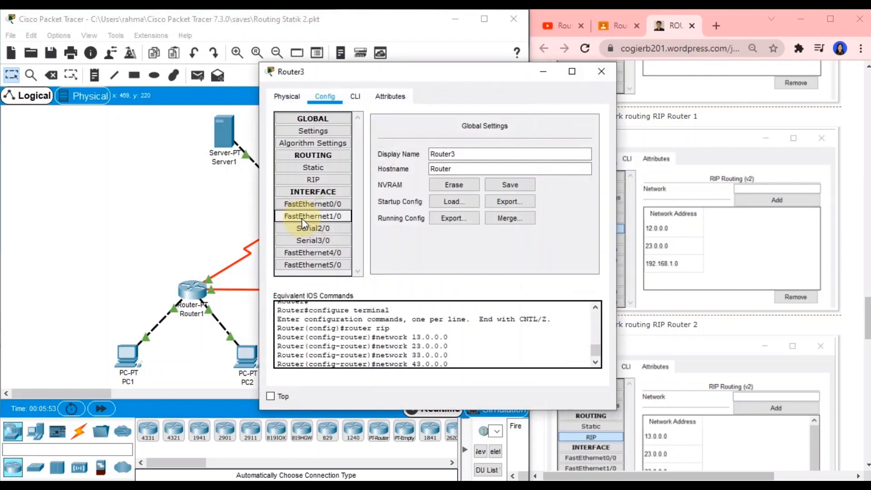
left_click(322, 180)
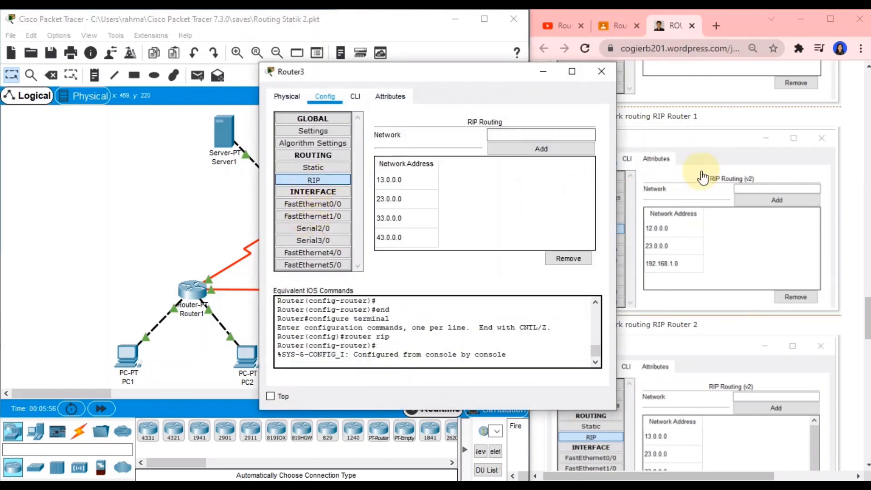
scroll(703, 178, "down", 1)
scroll(703, 177, "down", 5)
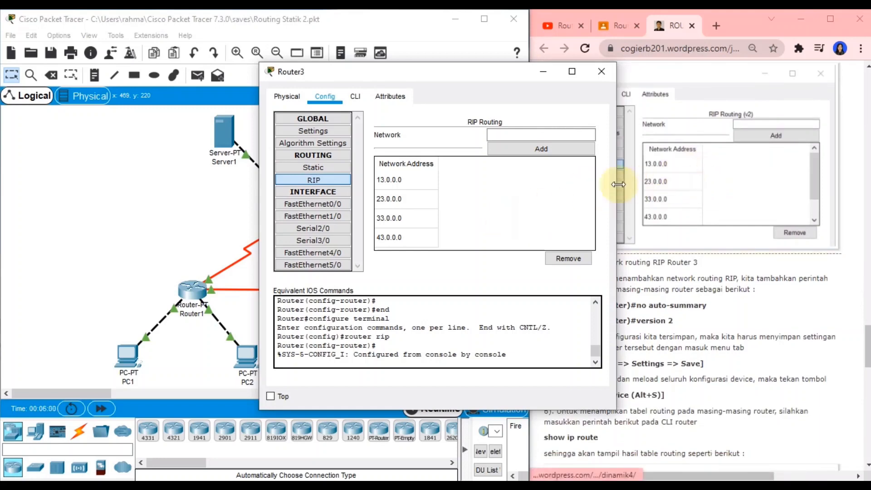
left_click(602, 78)
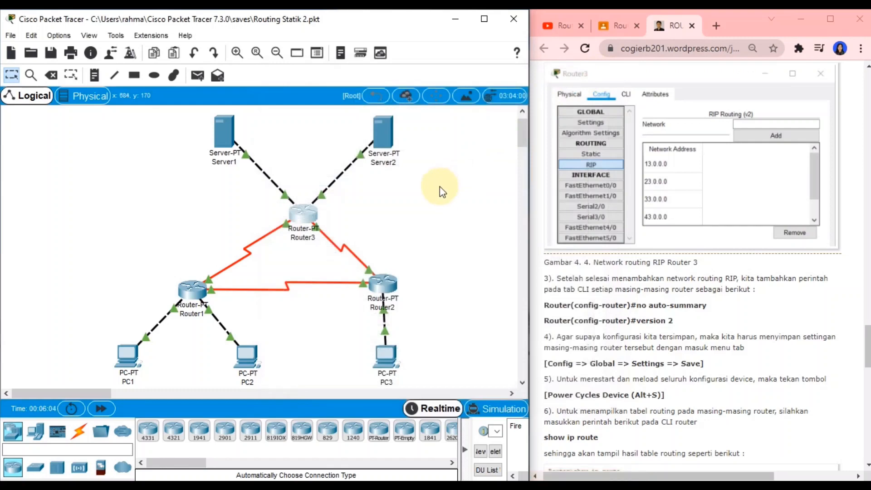
Run "no auto-summary" and "version 2" in Router1's RIP configuration from its command line, following the web guide
scroll(582, 183, "down", 3)
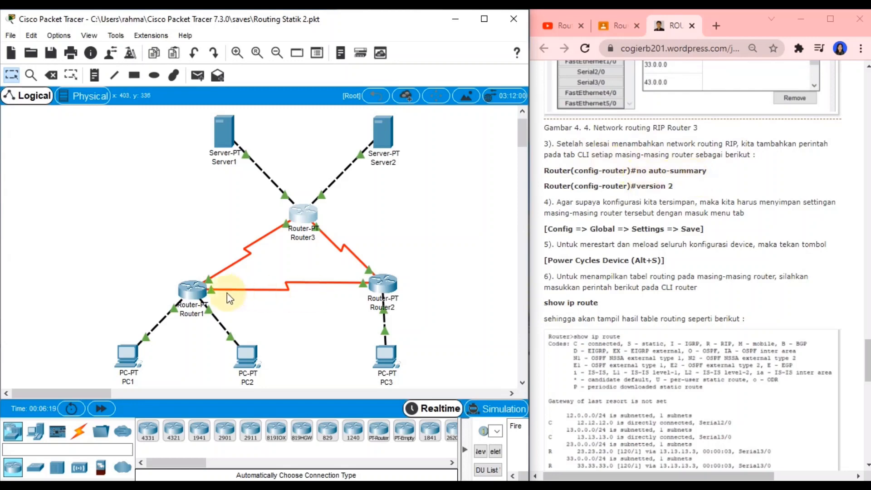
left_click(192, 288)
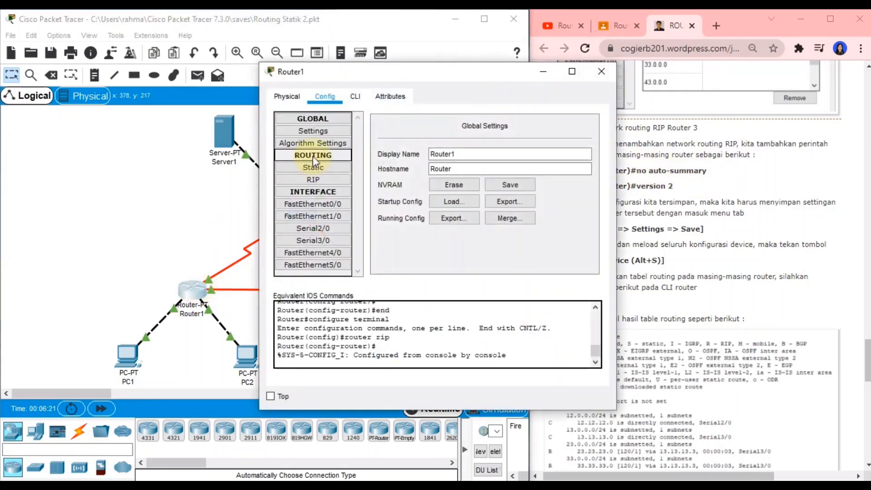
left_click(356, 97)
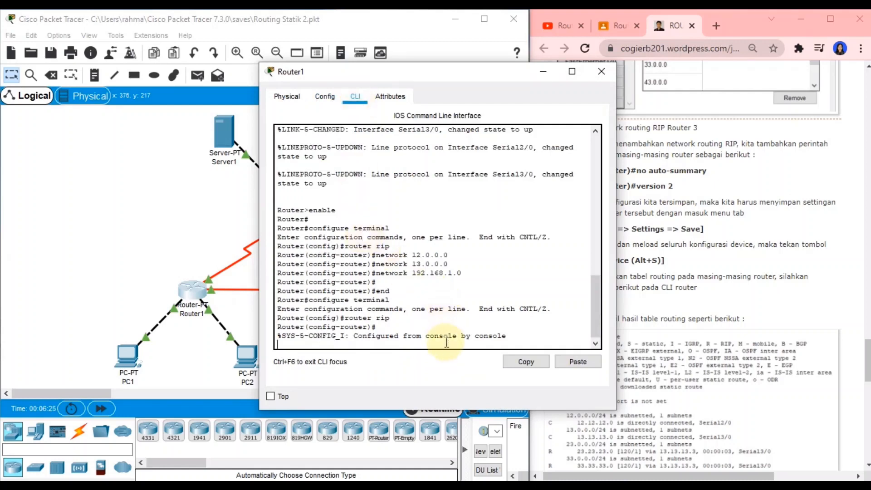
key("Return")
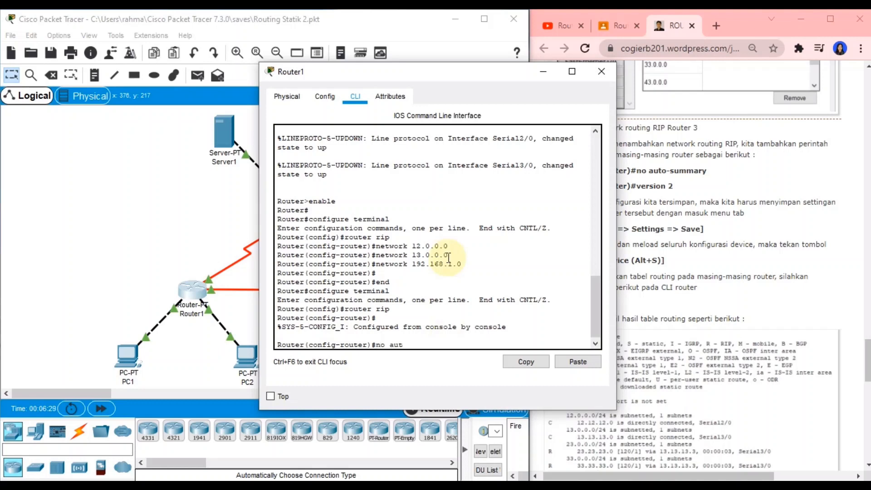
type("no auto-summary")
key("Return")
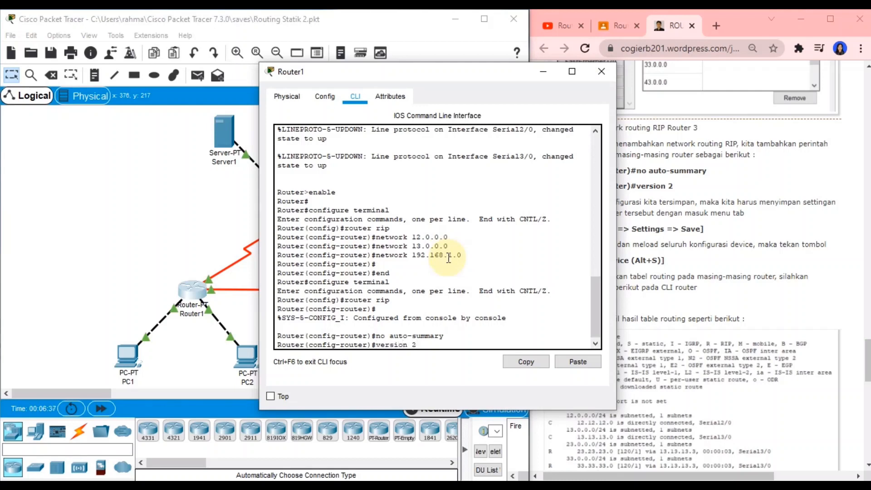
key("Return")
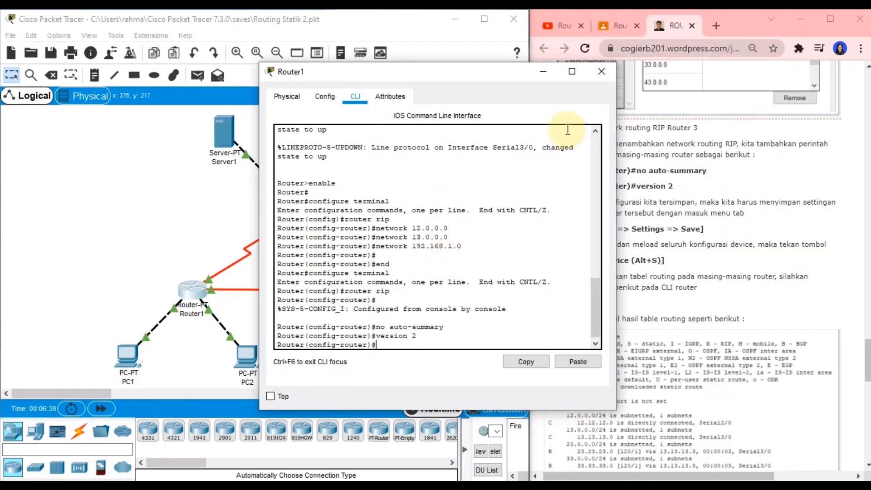
left_click(602, 71)
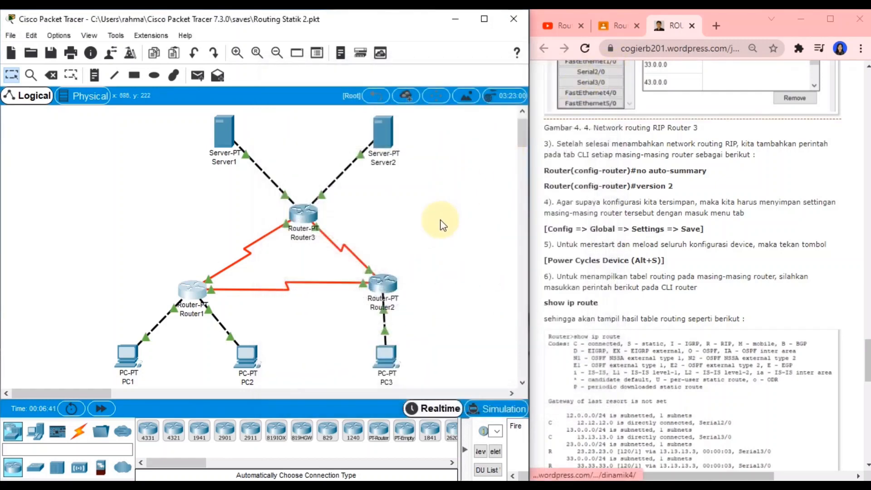
Run "no auto-summary" and "version 2" in Router2's RIP configuration from its command line
left_click(390, 282)
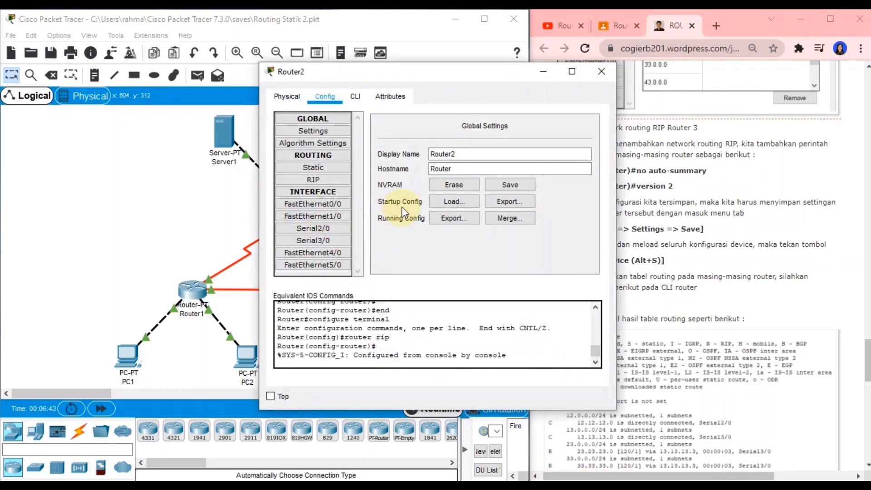
left_click(357, 97)
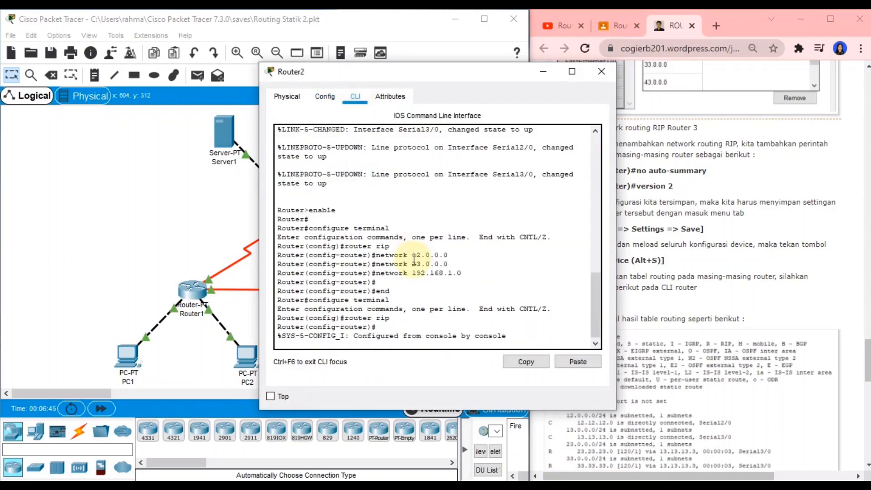
key("Return")
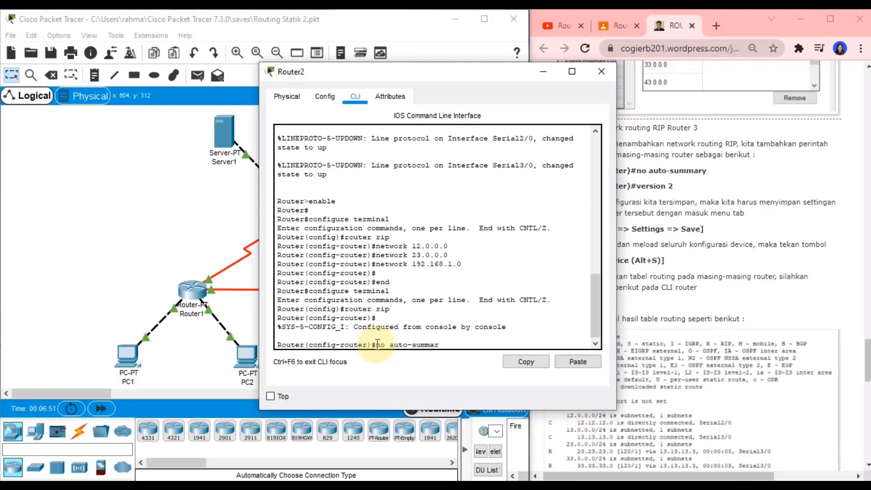
key("Return")
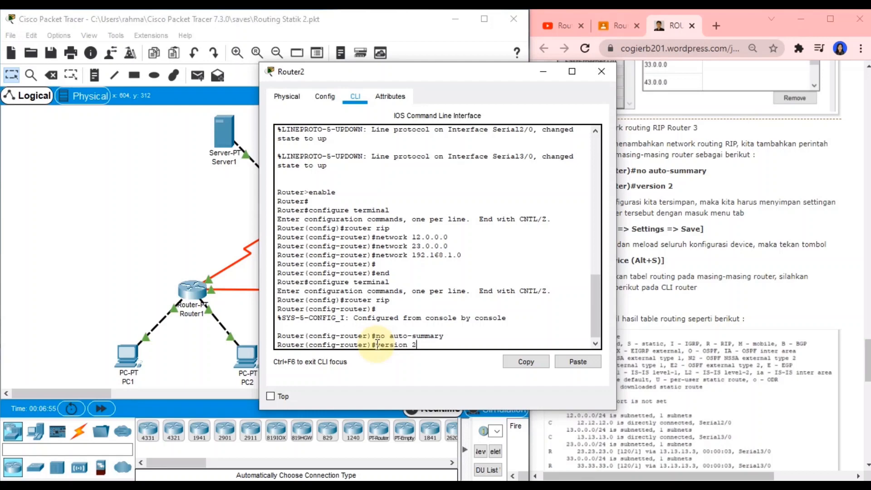
type("version 2")
key("Return")
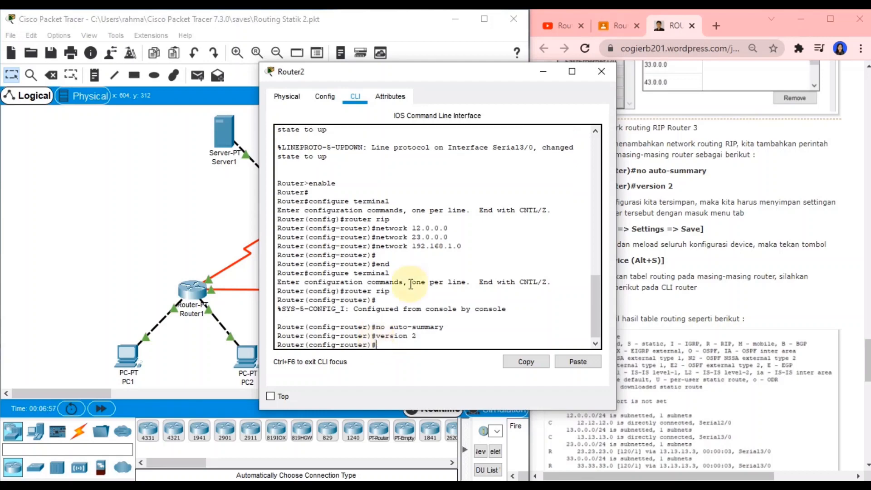
left_click(602, 72)
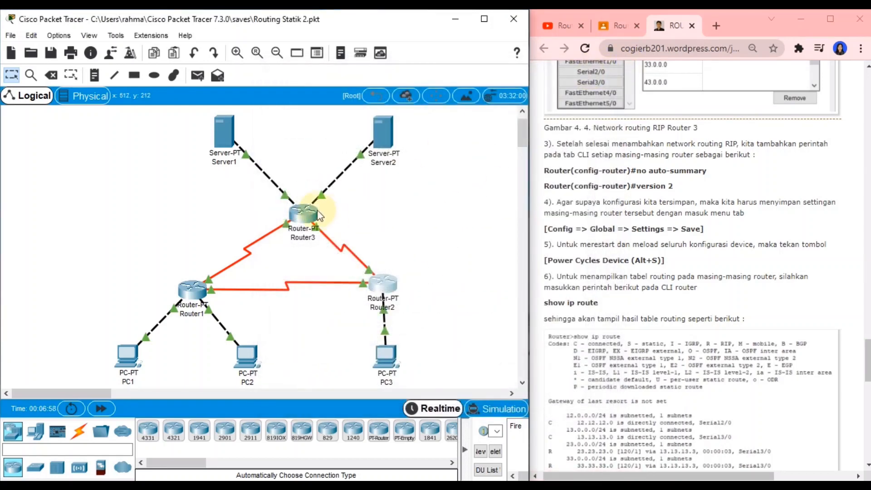
Run "no auto-summary" and "version 2" in Router3's RIP configuration from its command line
left_click(311, 209)
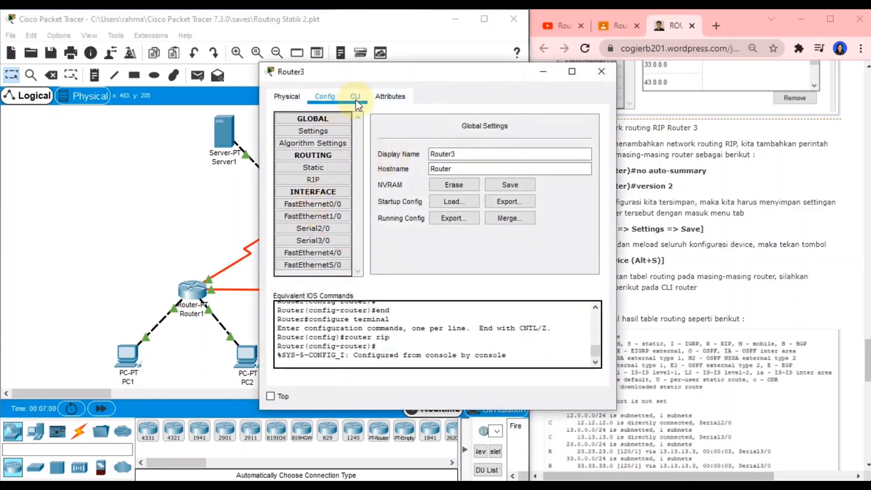
left_click(355, 96)
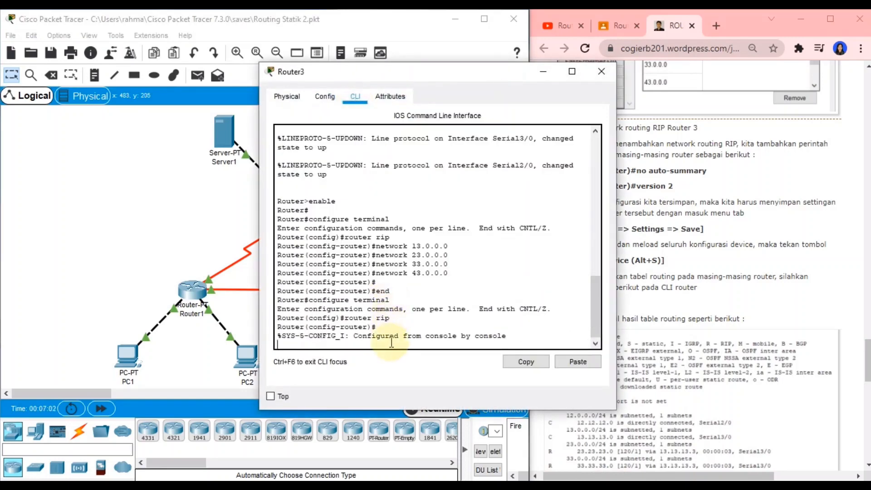
key("Return")
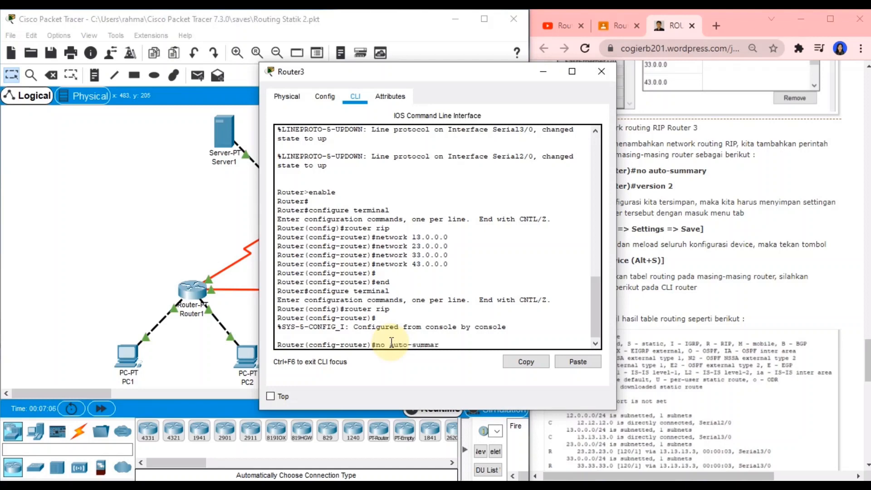
key("Return")
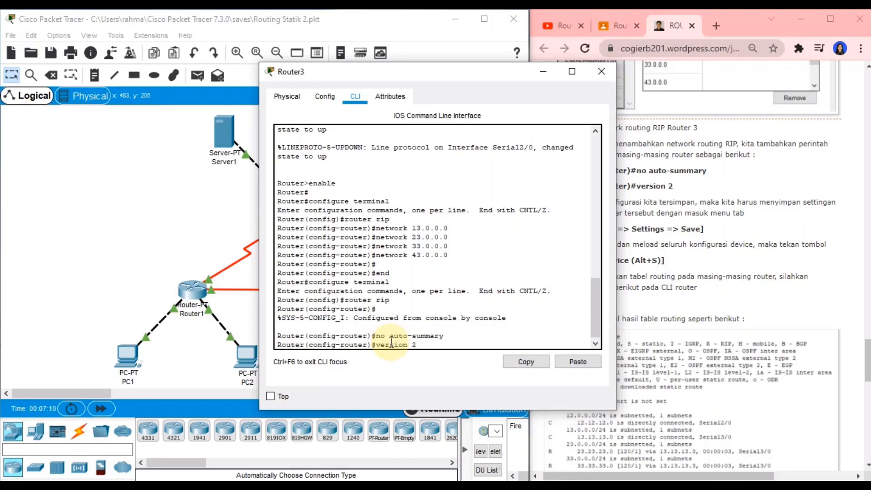
key("Return")
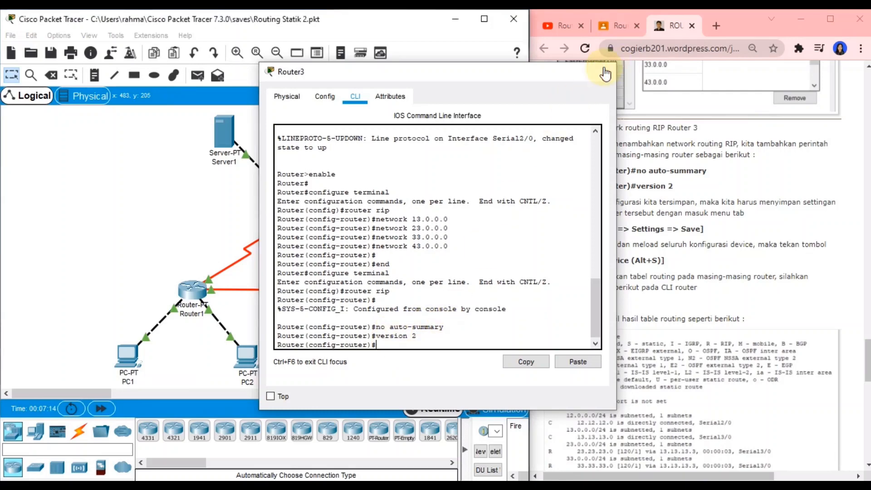
left_click(603, 71)
Save Router1's configuration to NVRAM from its global settings and close the router
scroll(608, 162, "down", 2)
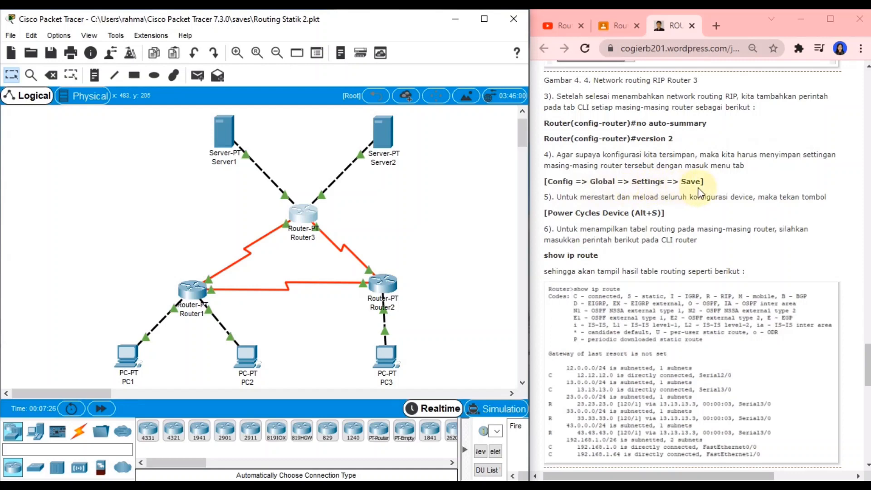
left_click(197, 291)
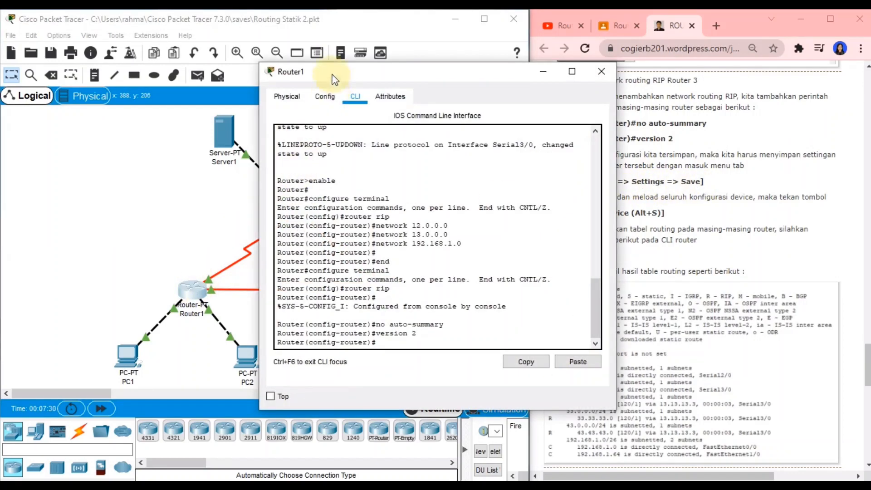
left_click_drag(334, 78, 212, 83)
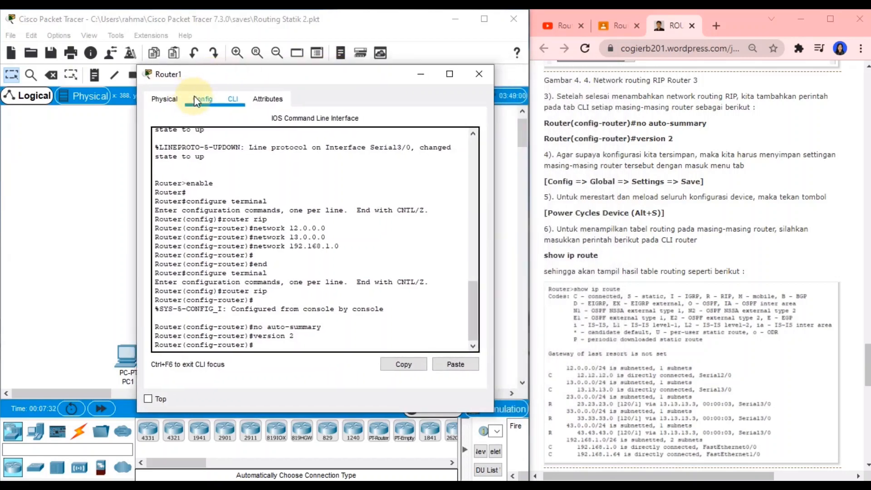
left_click(200, 99)
left_click(202, 122)
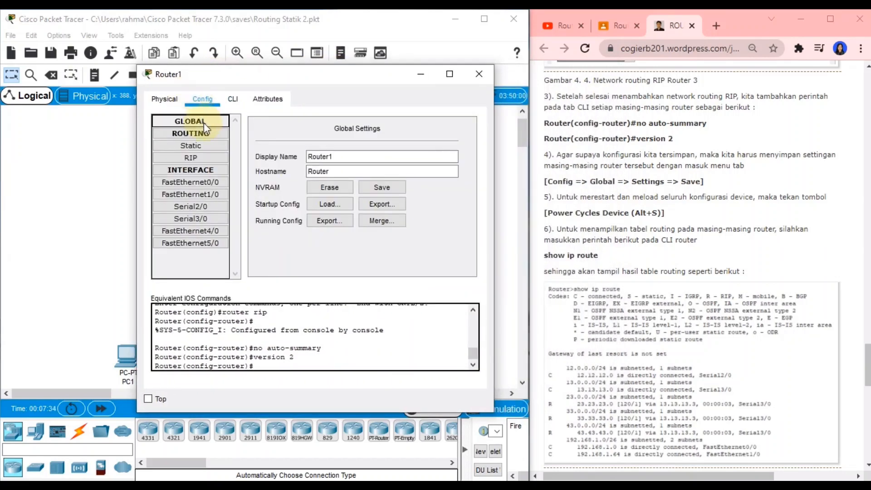
left_click(205, 123)
left_click(197, 133)
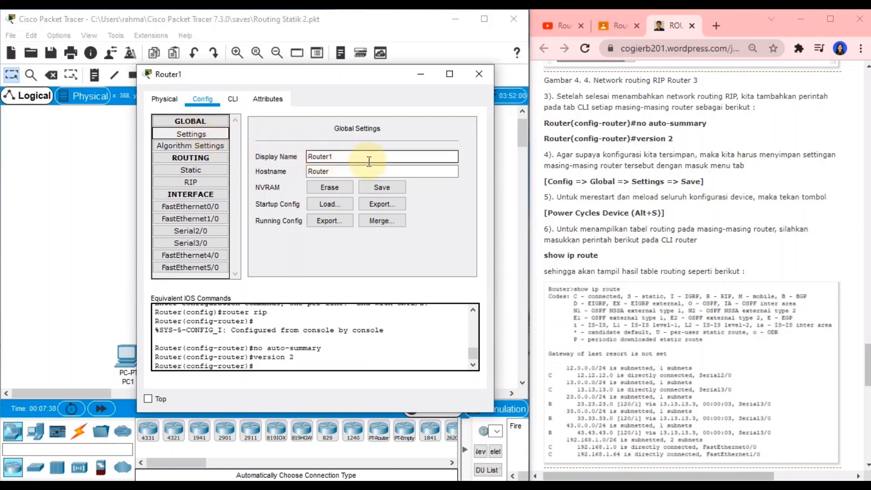
left_click(375, 190)
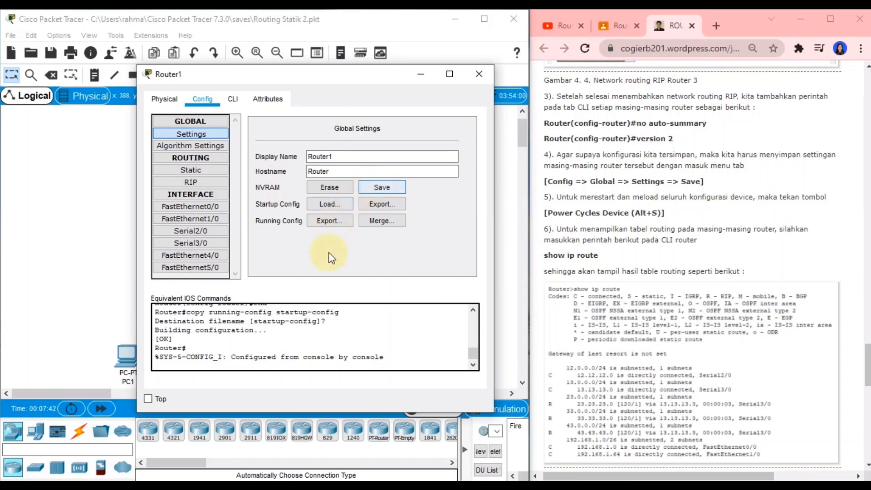
left_click(479, 74)
Save Router2's configuration to NVRAM from its global settings and close the router
left_click(381, 287)
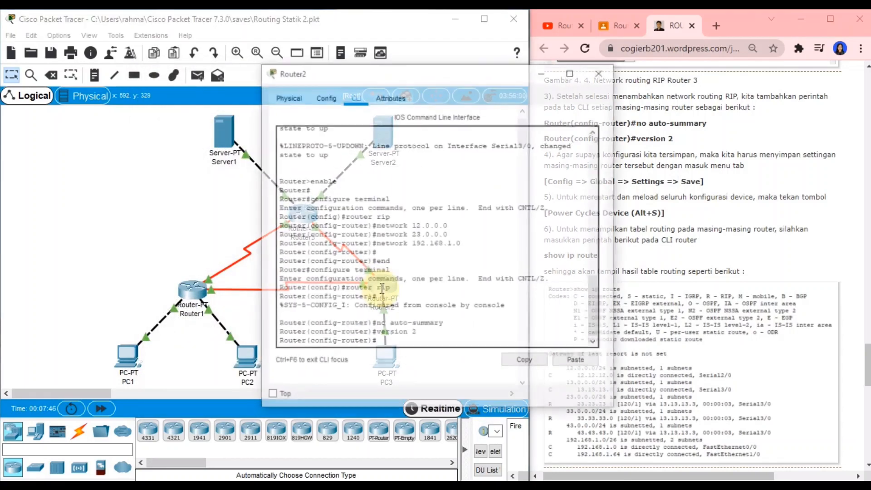
left_click(320, 94)
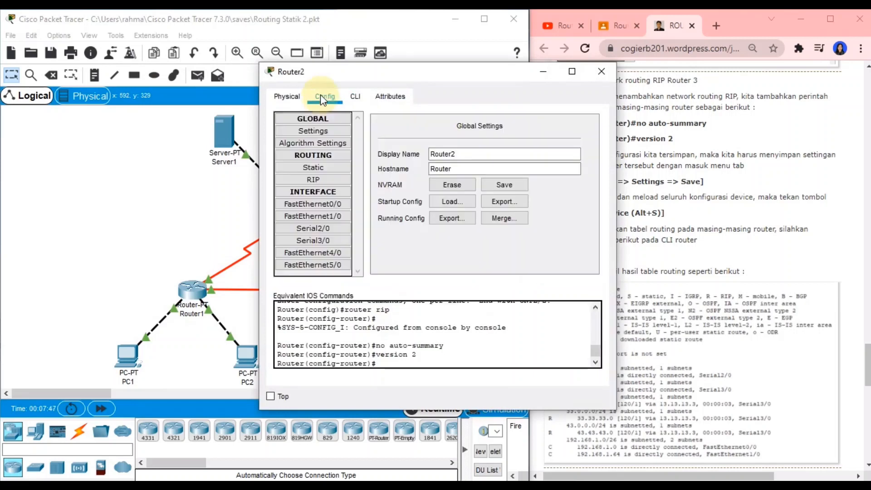
left_click(319, 128)
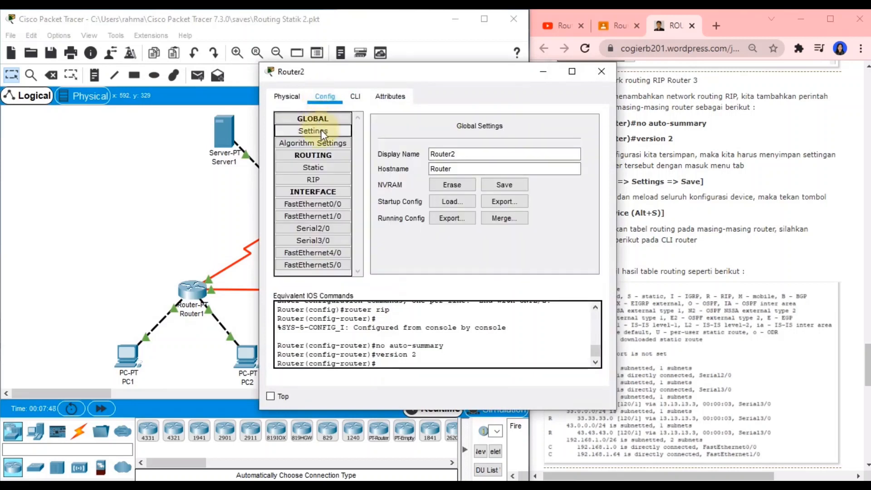
left_click(506, 184)
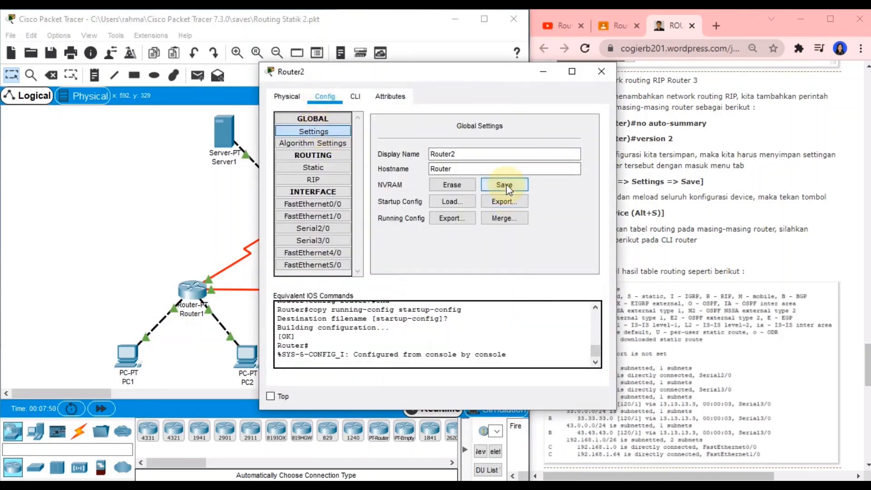
left_click(593, 71)
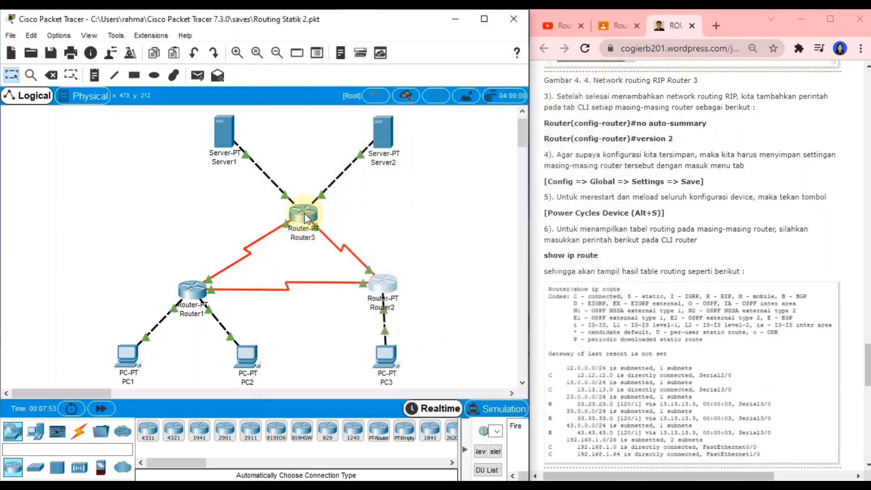
Save Router3's configuration to NVRAM from its global settings and close the router
left_click(304, 216)
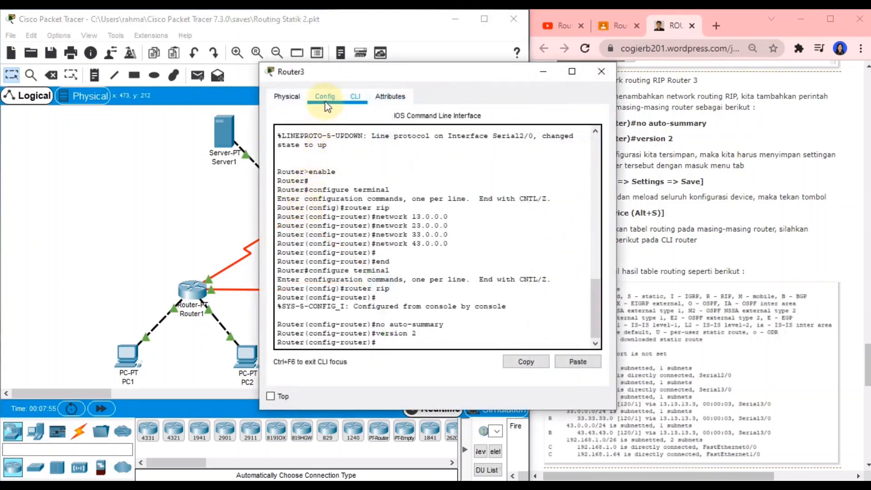
left_click(325, 100)
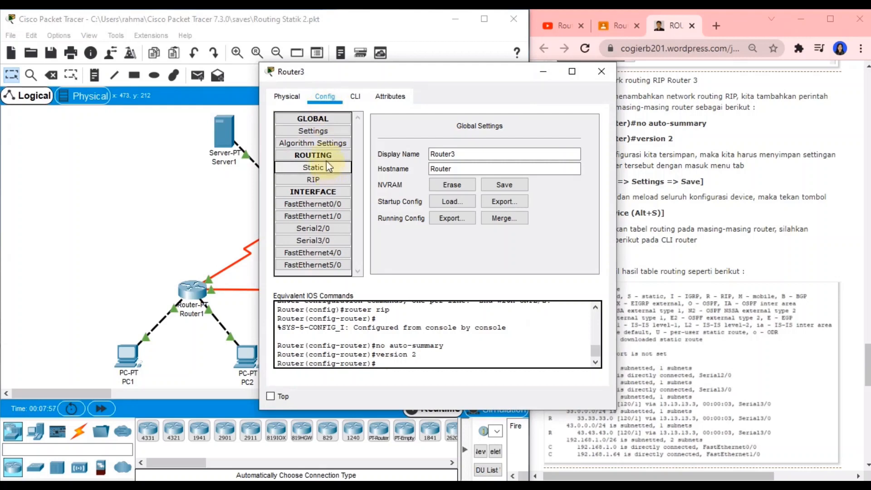
left_click(322, 131)
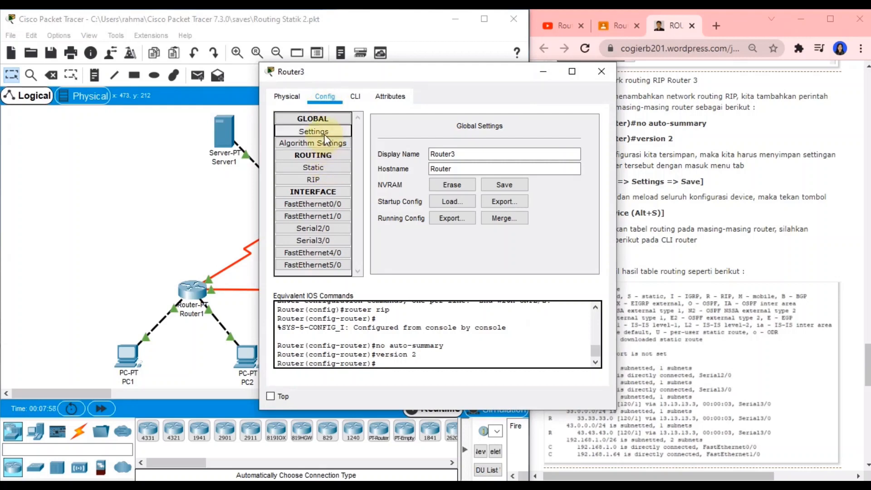
left_click(494, 181)
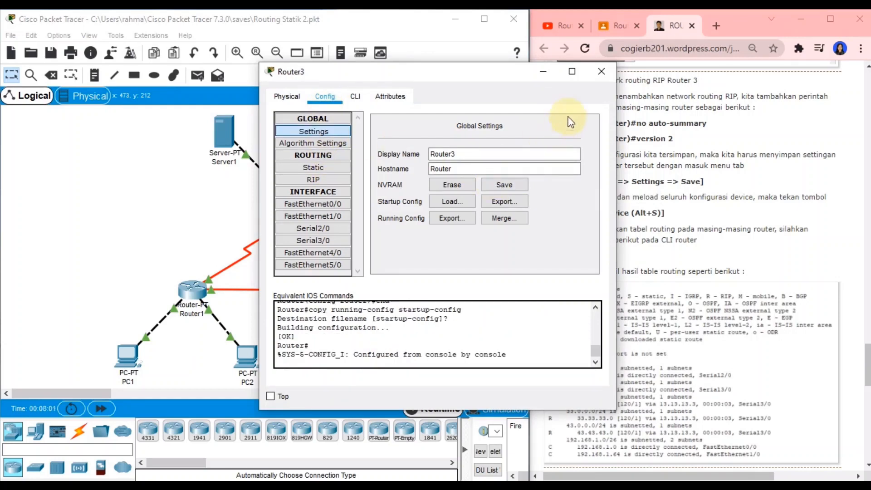
left_click(602, 72)
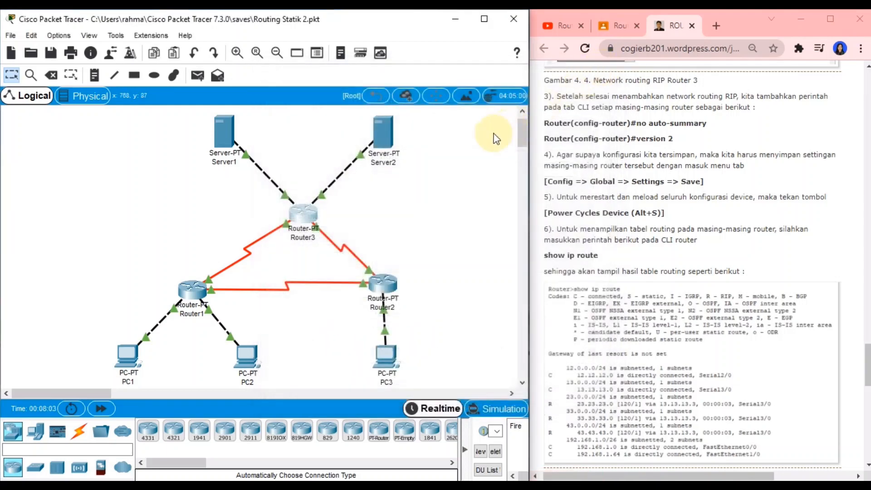
Power cycle all devices as the web guide instructs, confirming the network reset
scroll(590, 164, "down", 2)
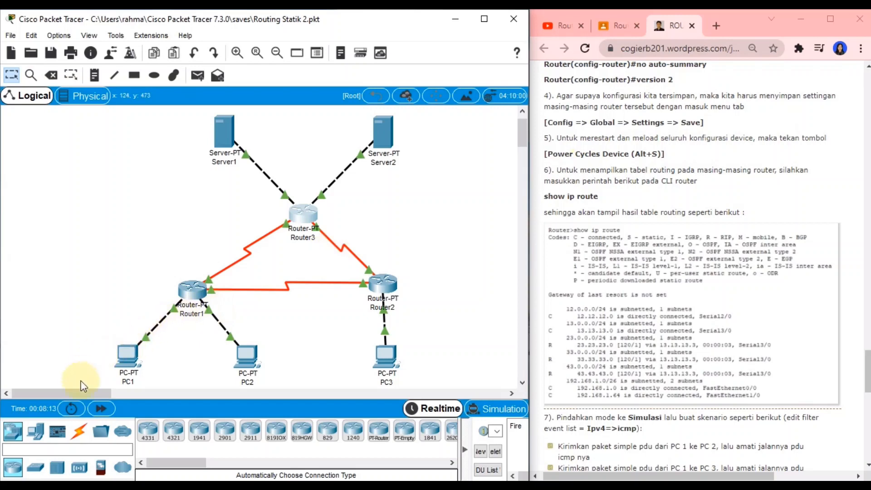
left_click(72, 410)
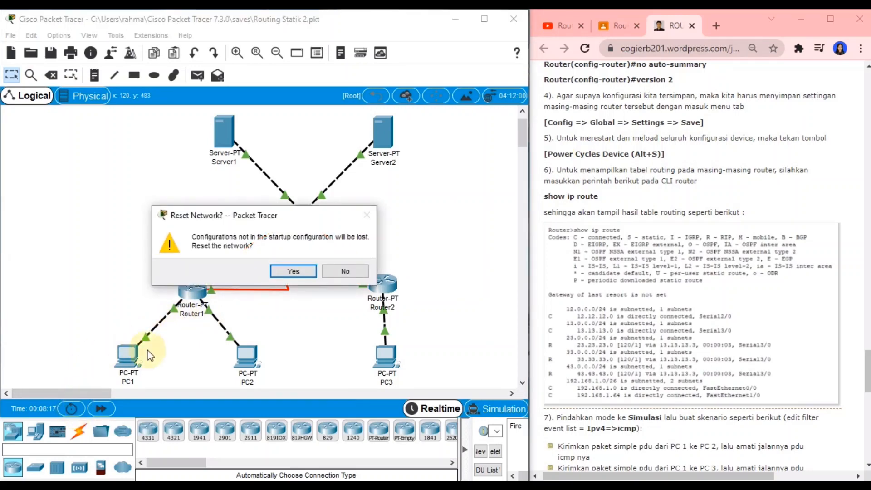
left_click(293, 272)
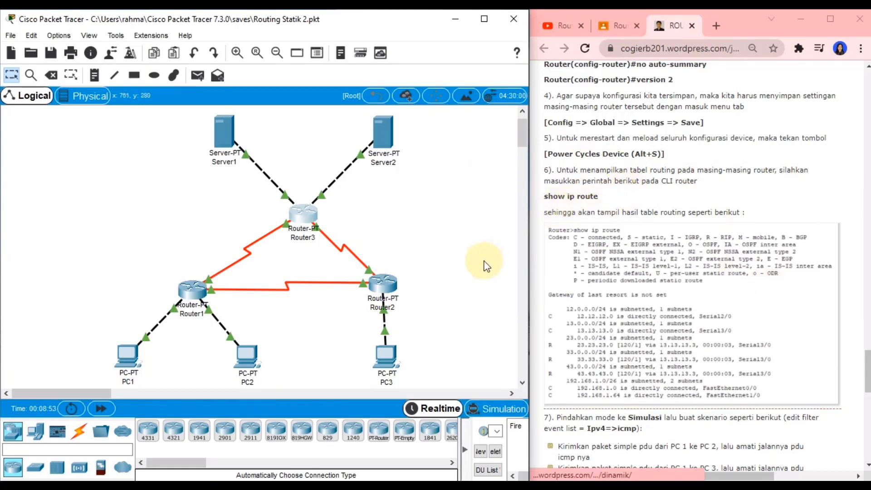
Display Router1's routing table by running "show ip route" in its command line, then close the router
left_click(193, 287)
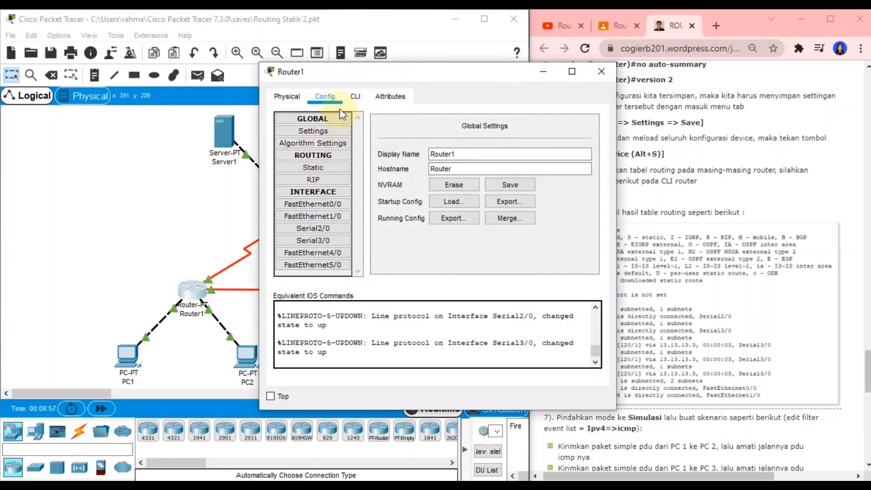
left_click(354, 102)
left_click_drag(383, 75, 218, 82)
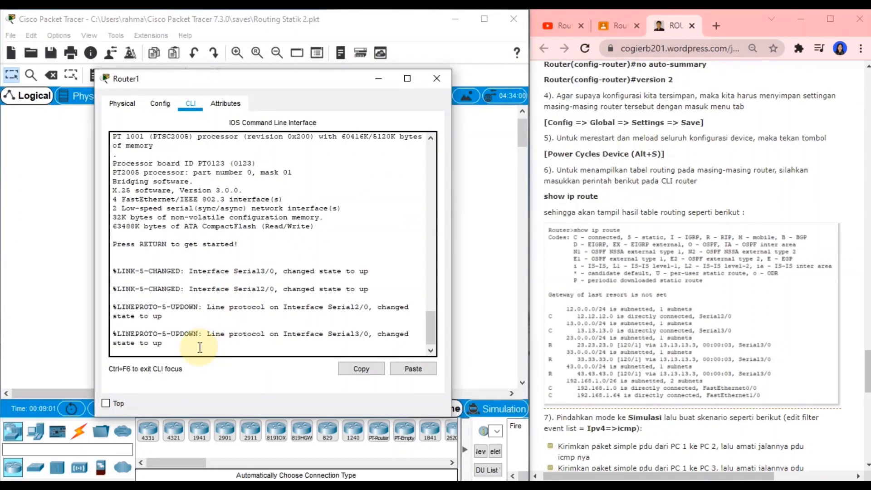
key("Return")
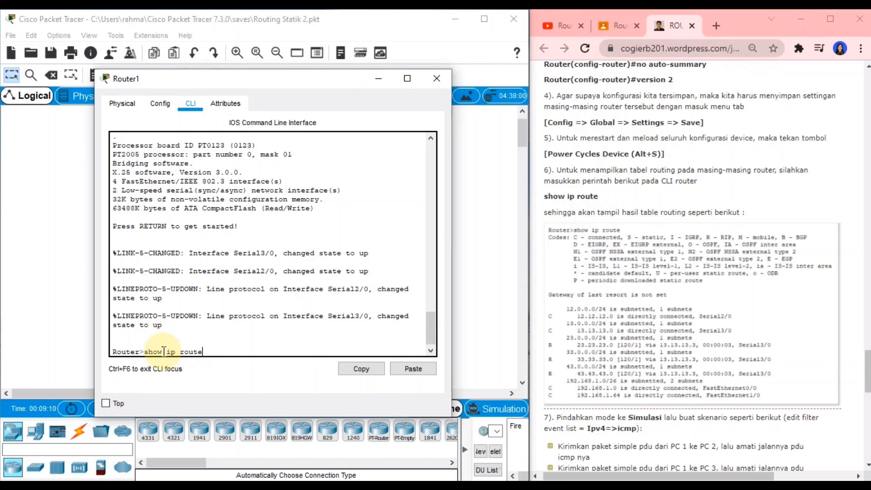
type("show ip route")
key("Return")
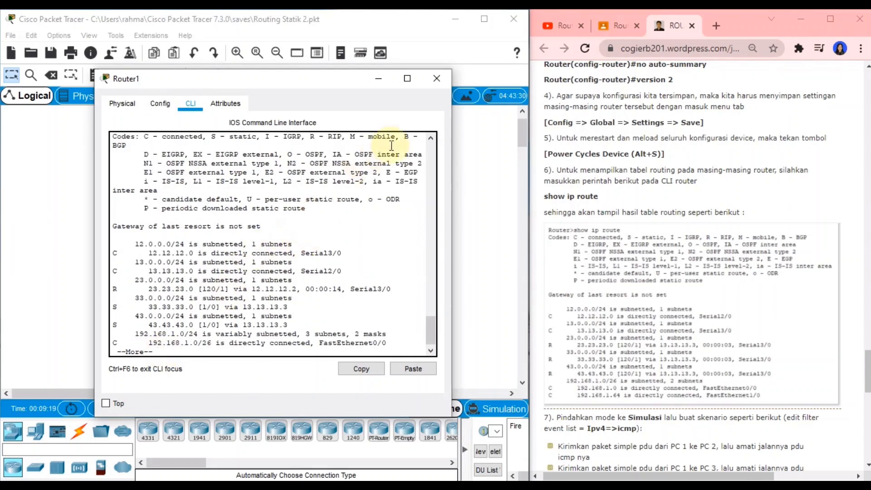
left_click(436, 79)
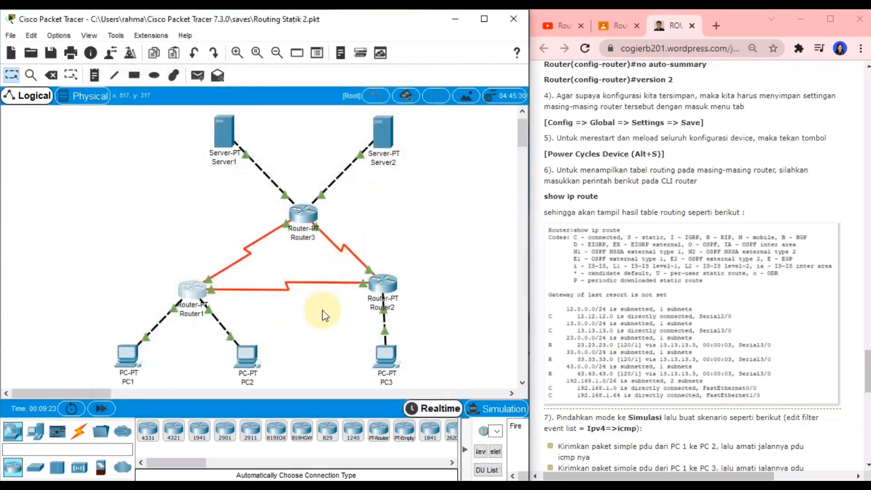
Display Router2's routing table by running "show ip route" in its command line, then close the router
left_click(379, 286)
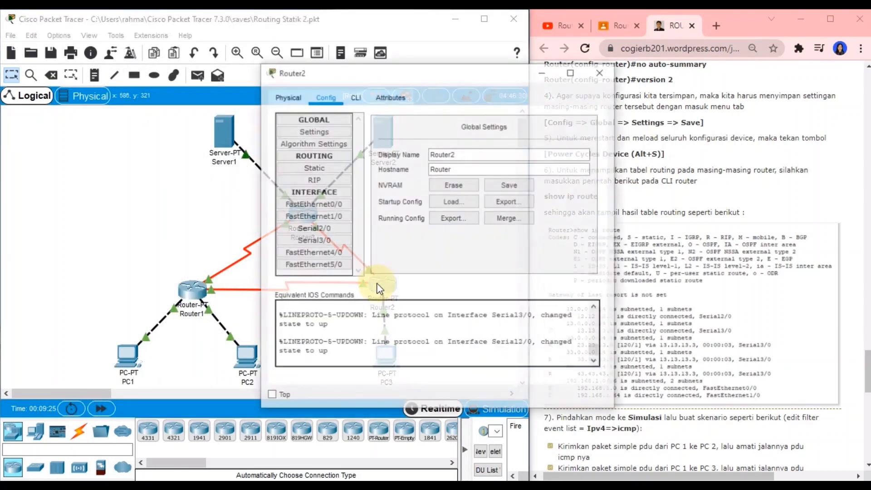
left_click(356, 97)
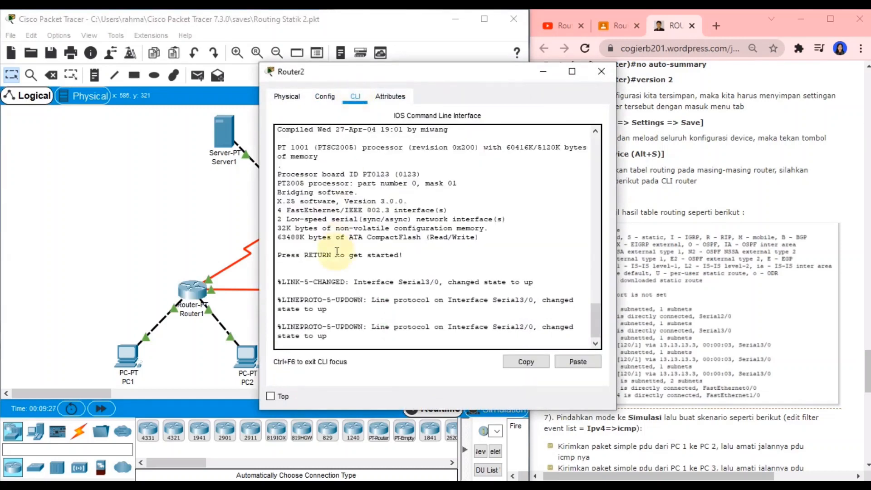
key("Return")
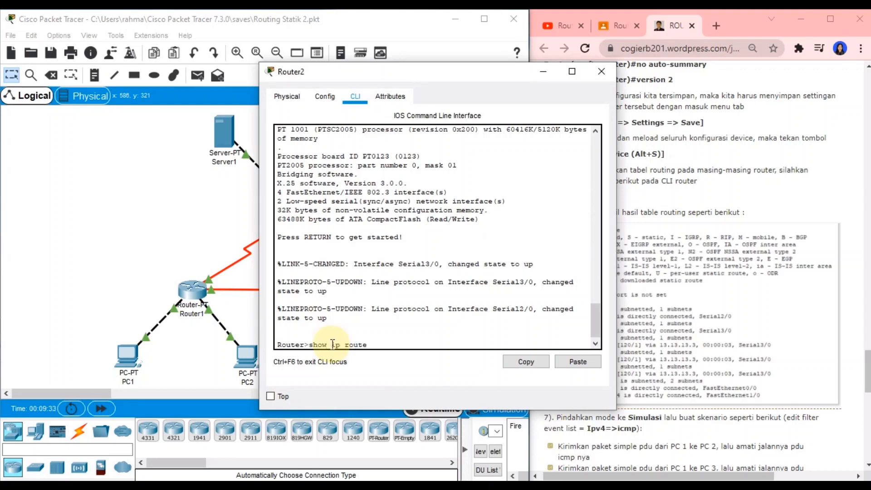
type("show ip route")
key("Return")
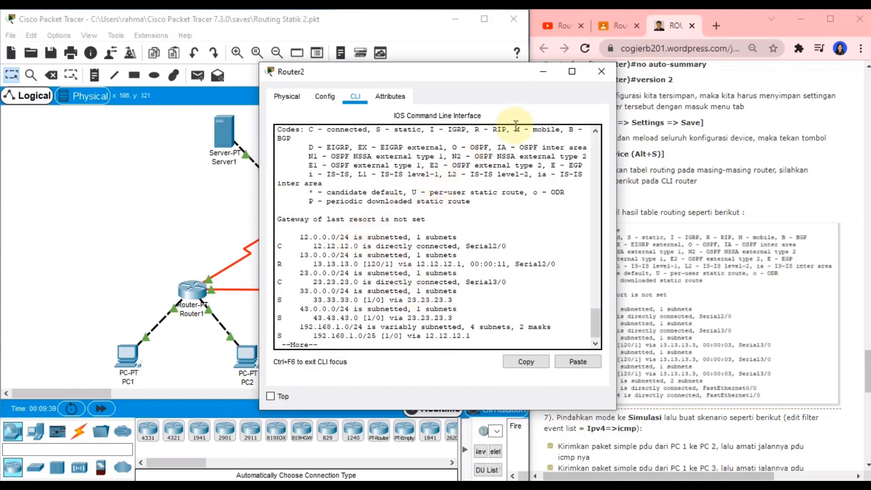
left_click(600, 72)
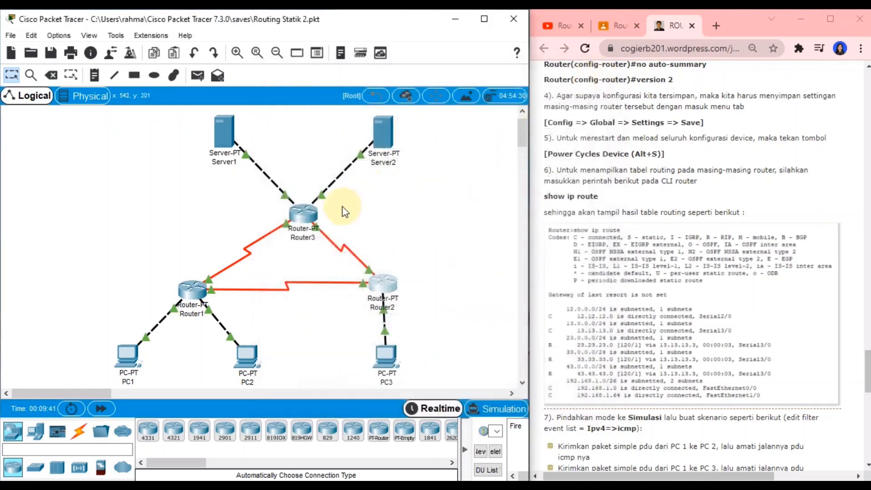
Display Router3's routing table by running "show ip route" in its command line, then close the router
left_click(304, 217)
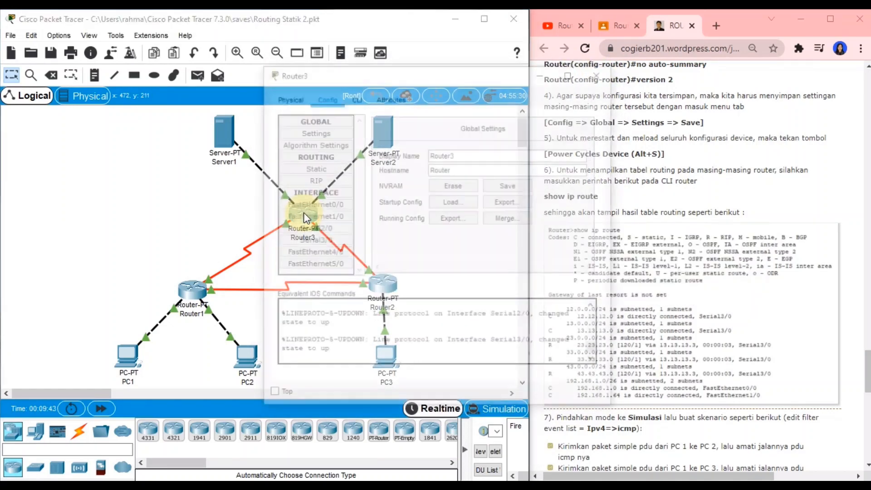
left_click(354, 99)
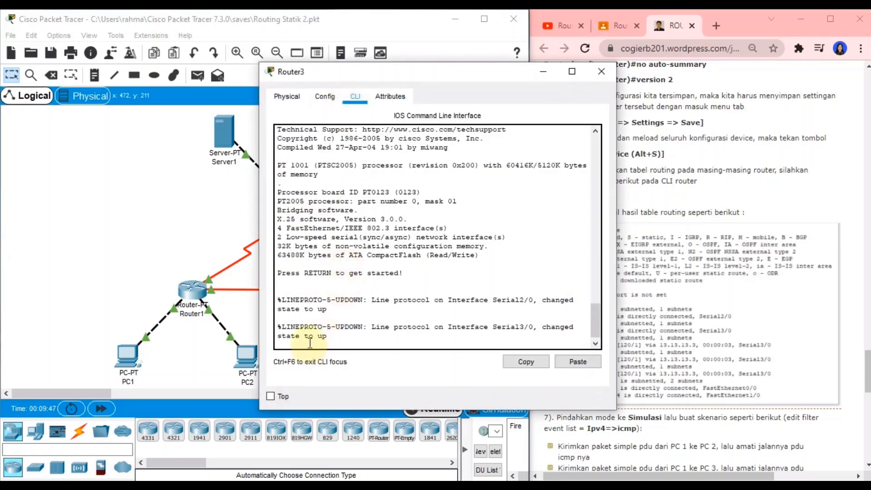
key("Return")
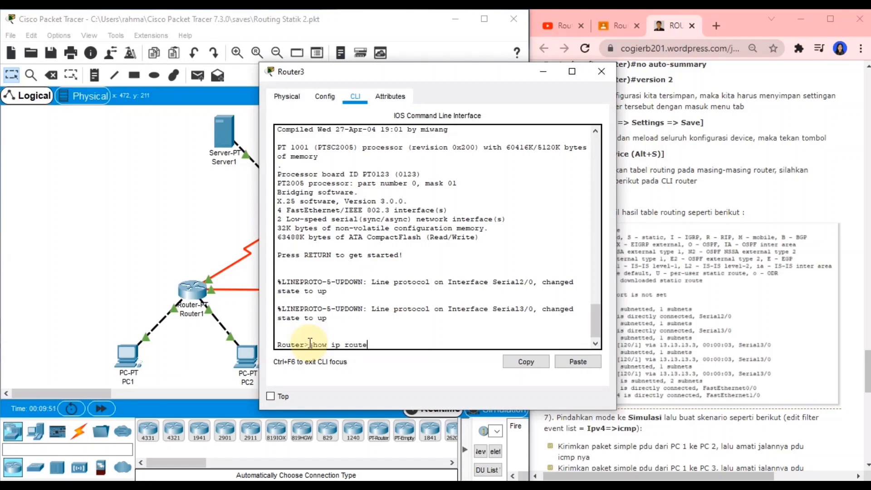
key("Return")
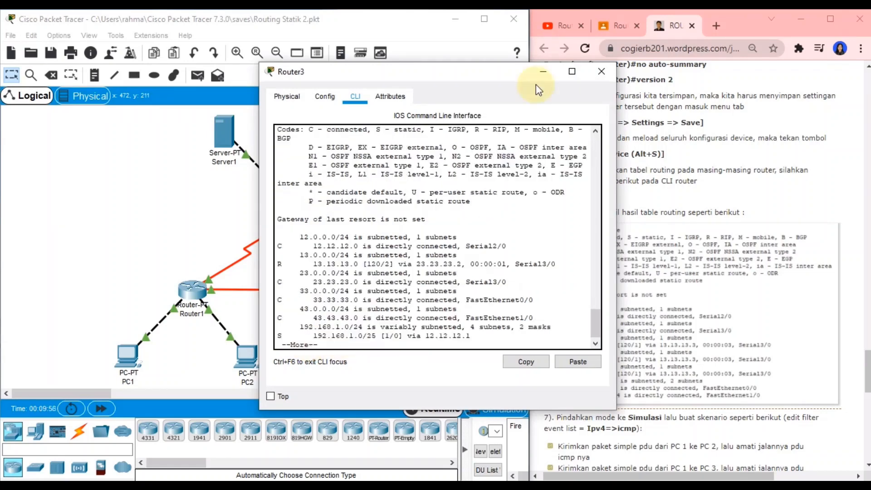
left_click_drag(486, 74, 434, 78)
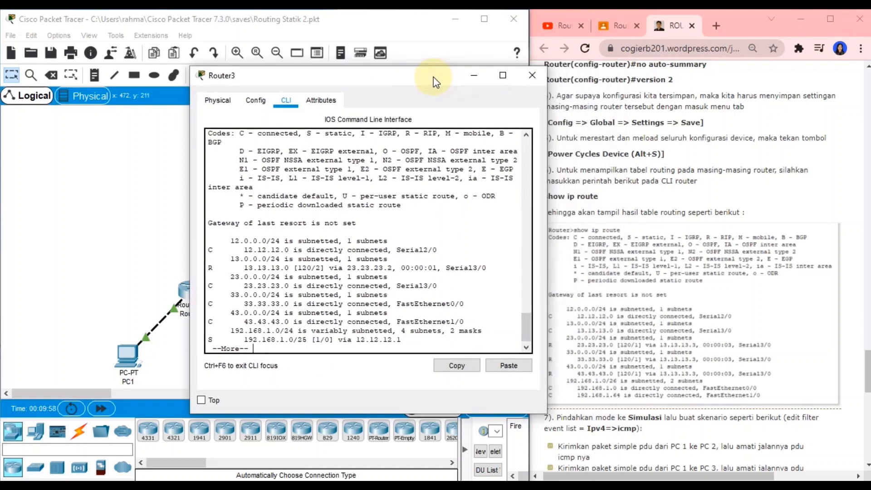
left_click(532, 80)
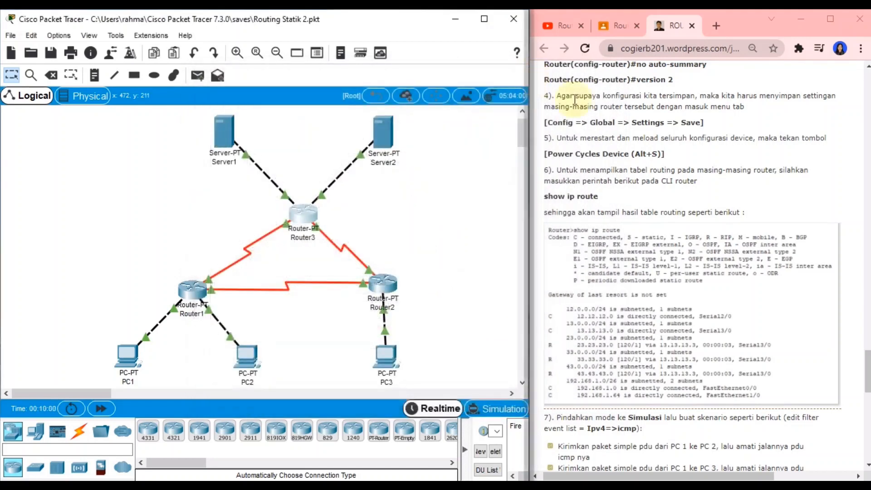
Following step 7 of the guide, switch to simulation mode and filter the event list to show only IPv4 ICMP events
scroll(691, 176, "down", 3)
scroll(690, 176, "down", 5)
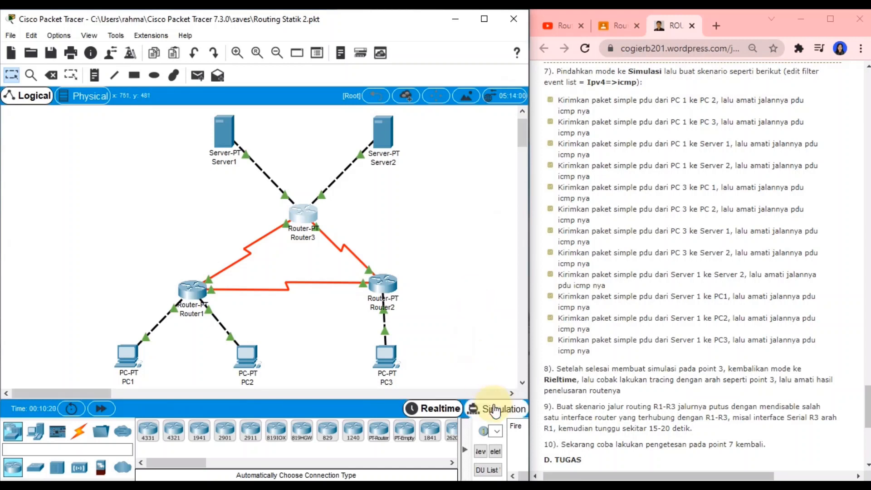
left_click(496, 410)
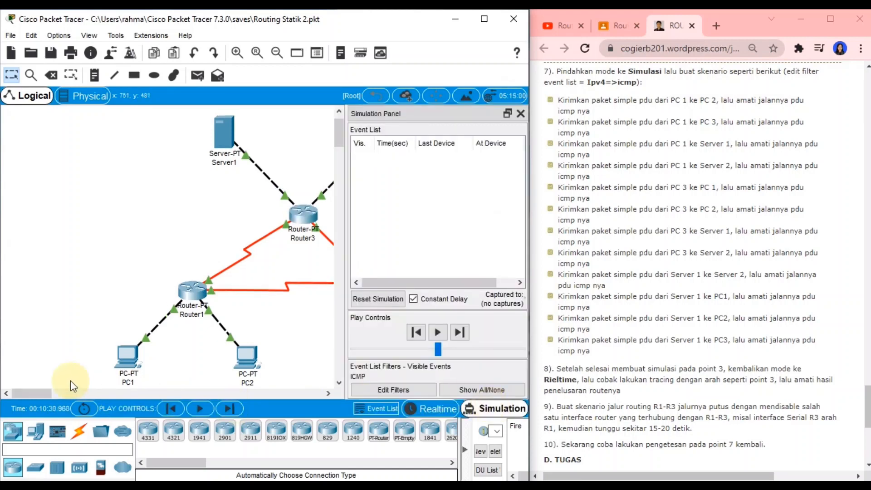
left_click_drag(39, 391, 50, 393)
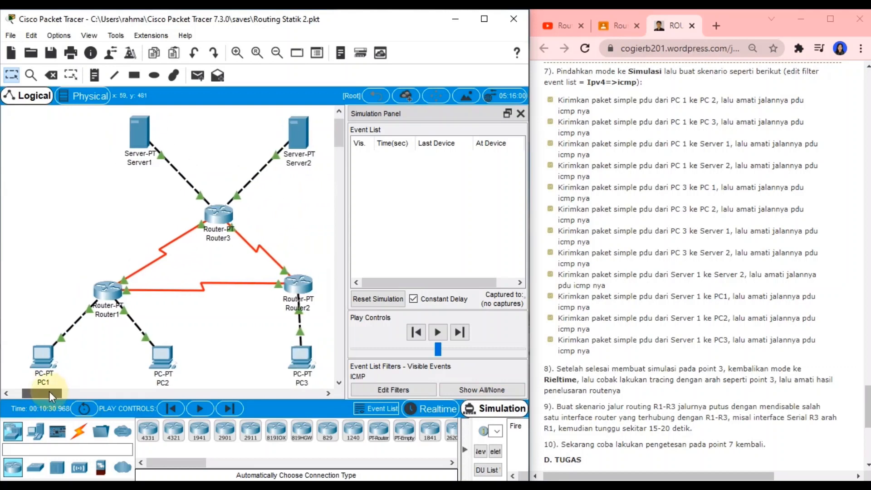
left_click(461, 391)
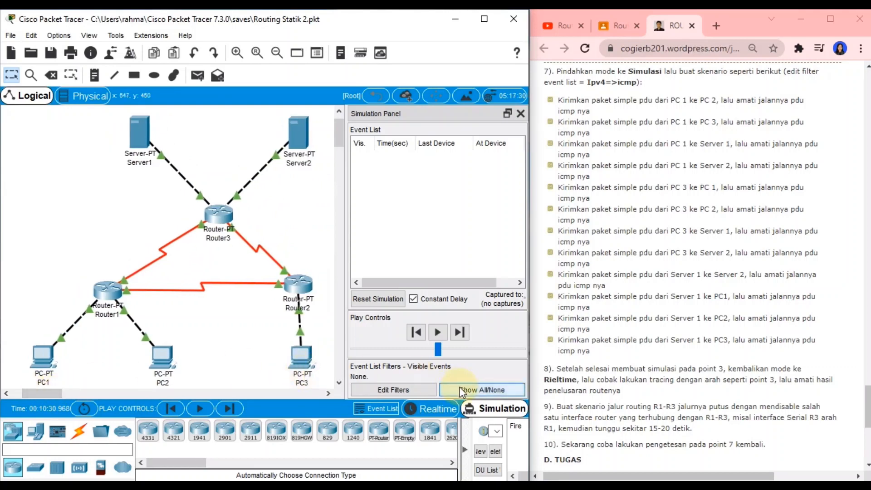
left_click(423, 390)
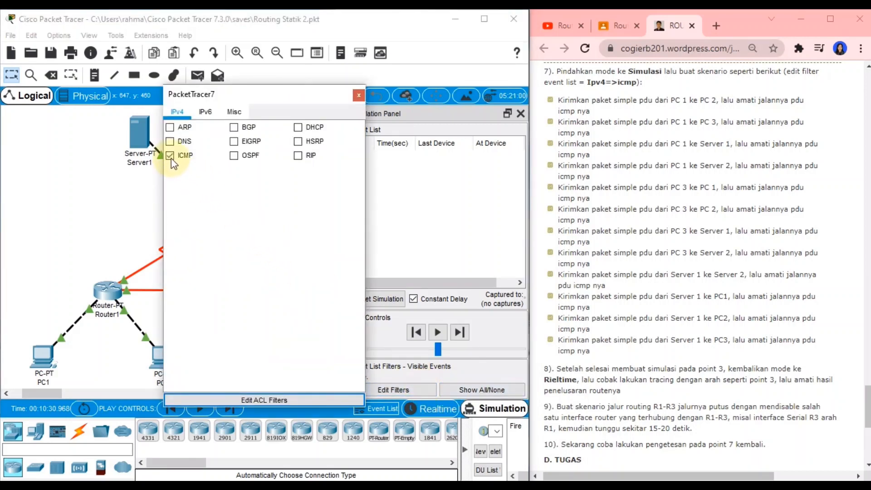
left_click(359, 95)
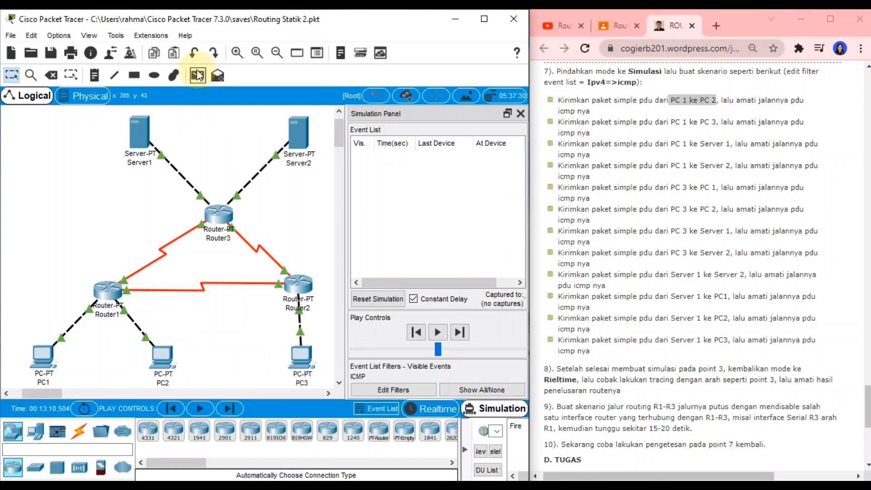
Send a simple PDU from PC1 to PC2, capturing its round trip back to PC1 event by event, and delete the scenario
left_click(197, 75)
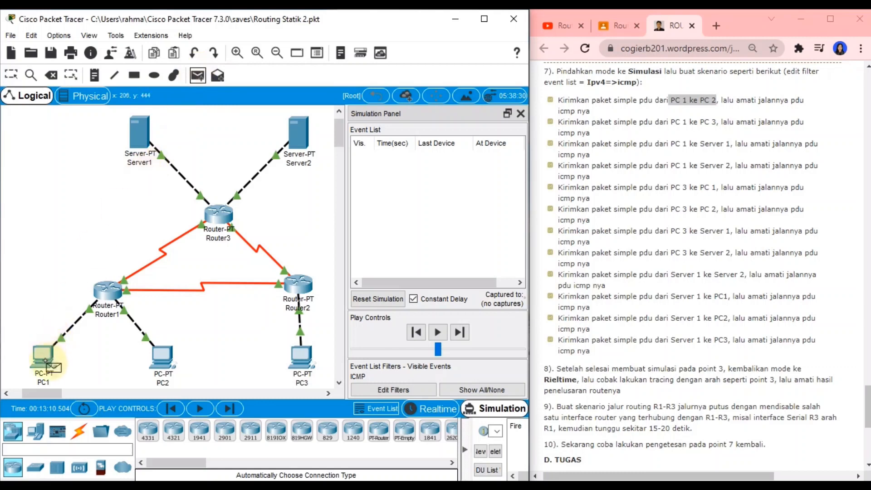
left_click(45, 360)
left_click(162, 359)
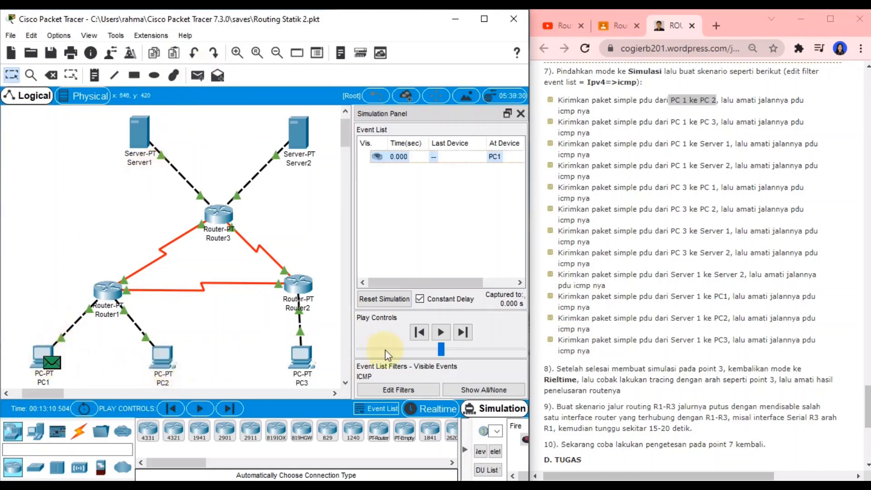
left_click(462, 332)
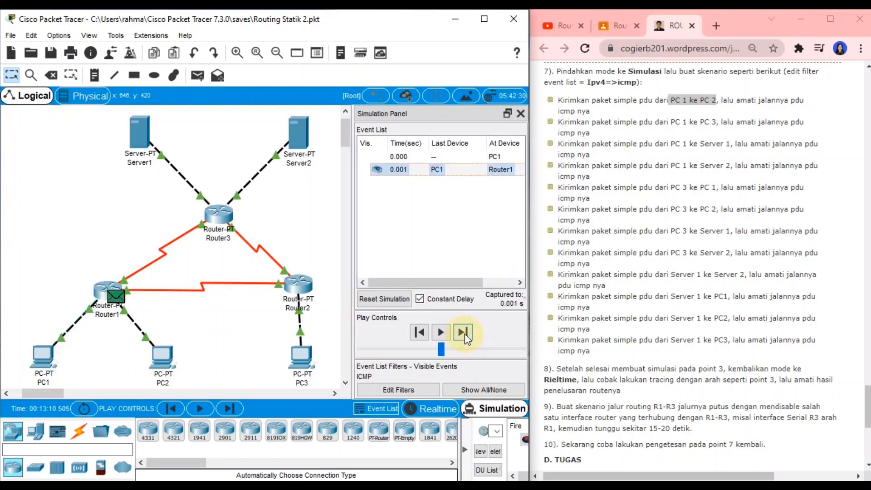
left_click(463, 333)
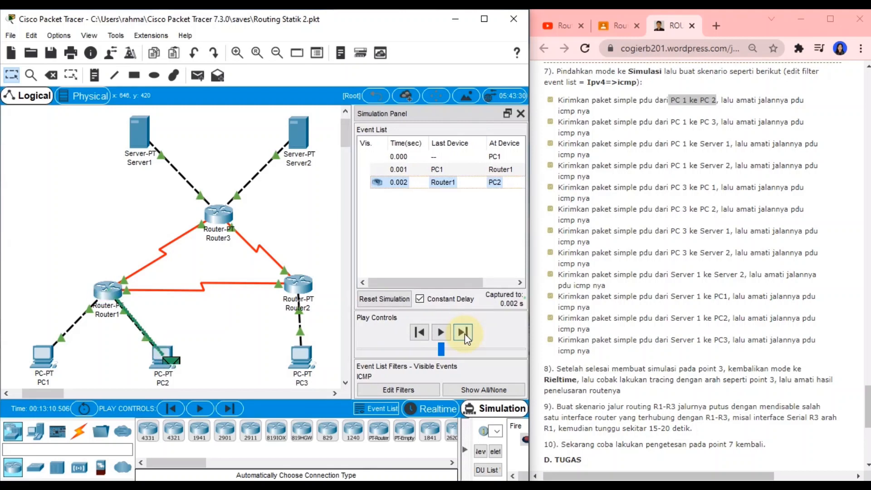
left_click(464, 333)
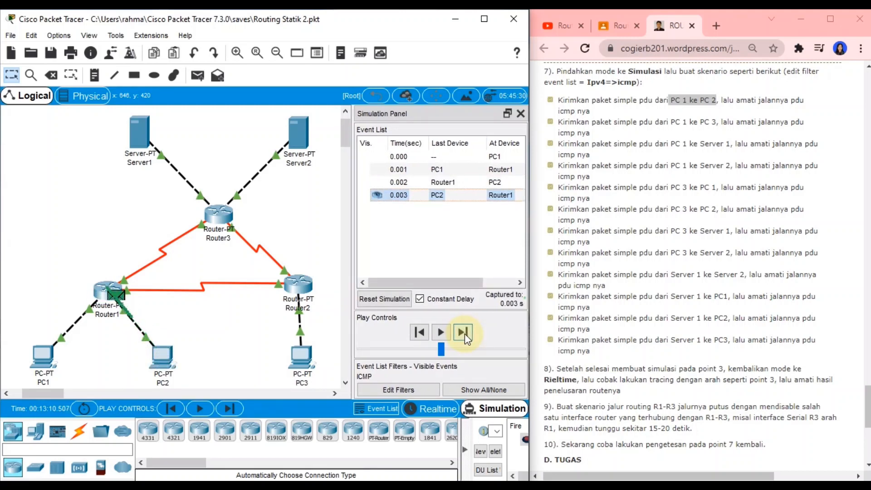
left_click(464, 333)
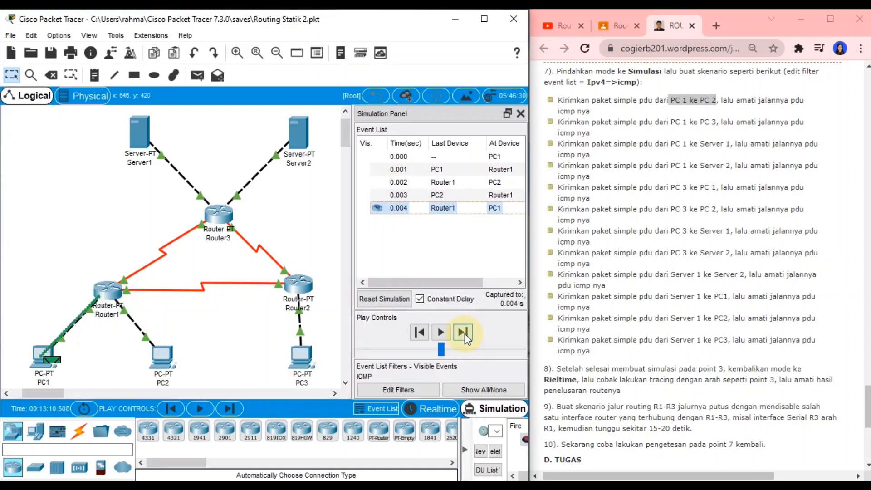
left_click(497, 451)
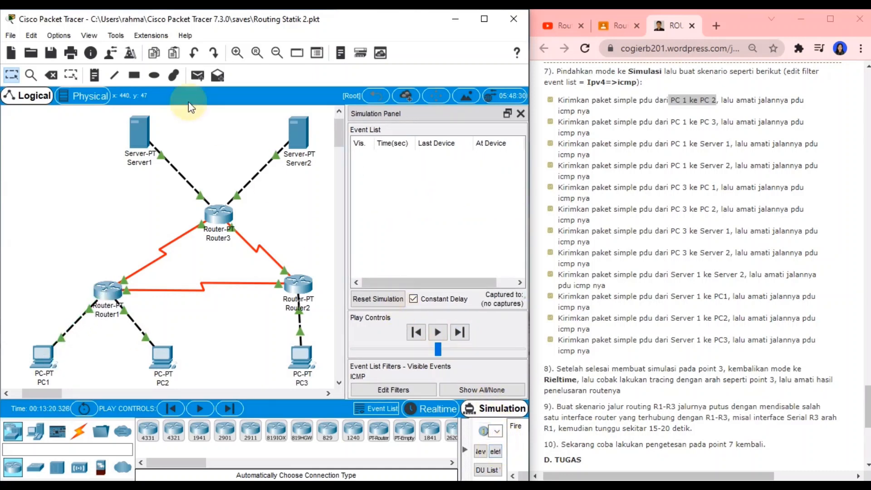
Send a simple PDU from PC1 to PC3, capturing its round trip back to PC1 event by event, and delete the scenario
left_click(197, 75)
left_click(46, 356)
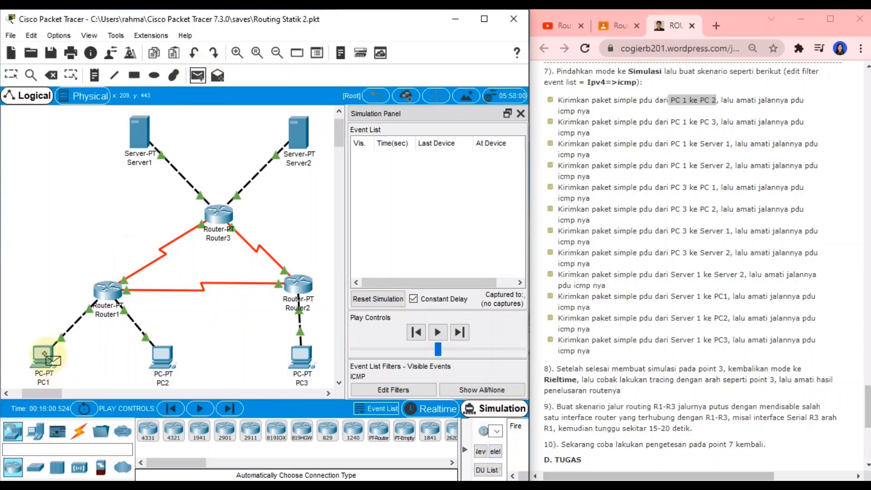
left_click(304, 359)
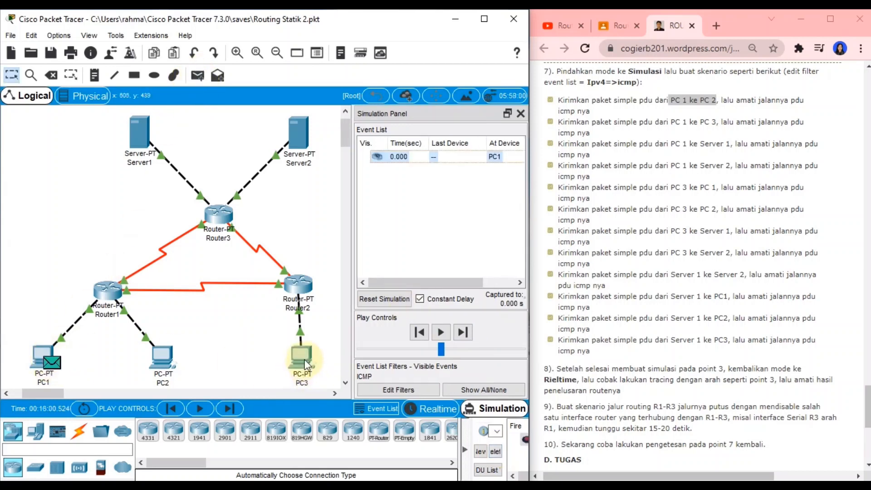
left_click(462, 333)
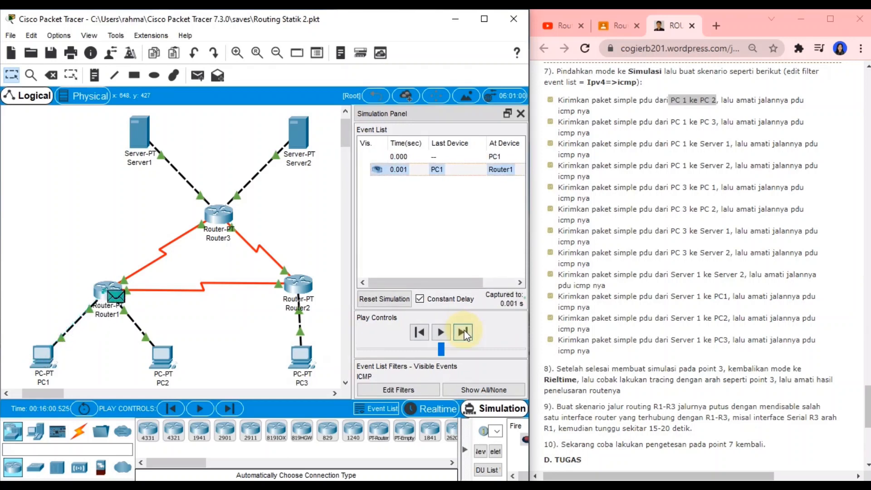
left_click(463, 332)
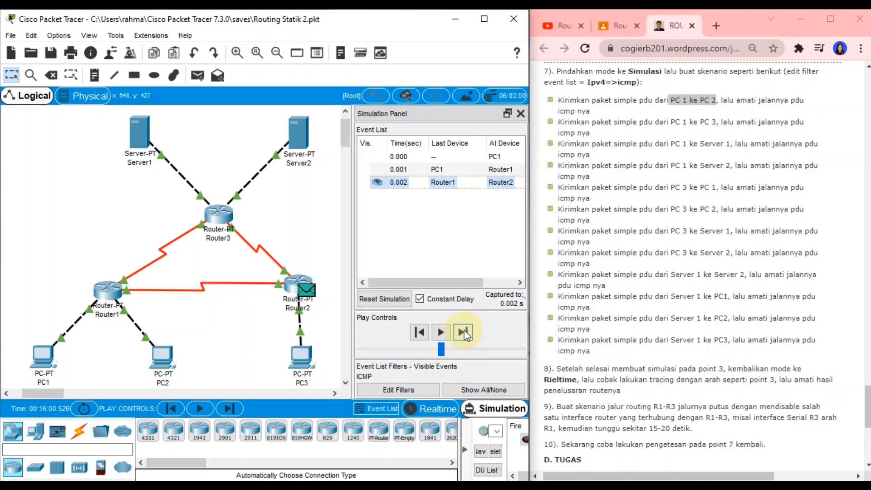
left_click(463, 332)
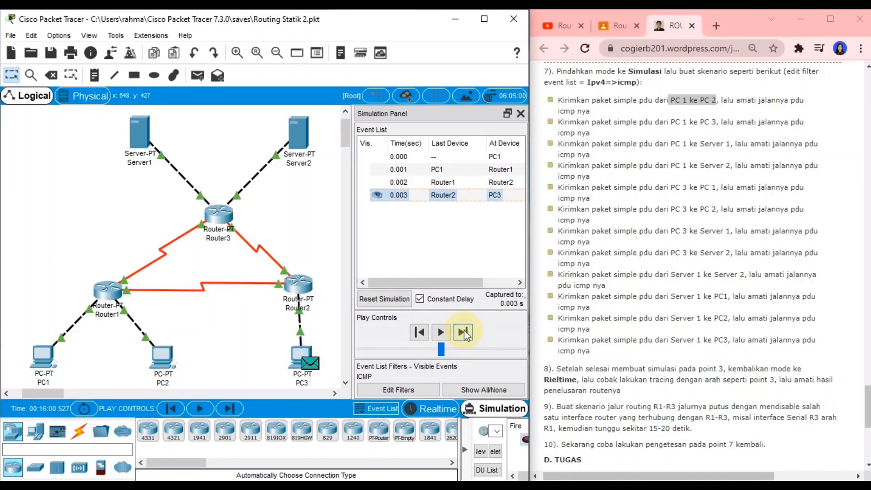
left_click(463, 333)
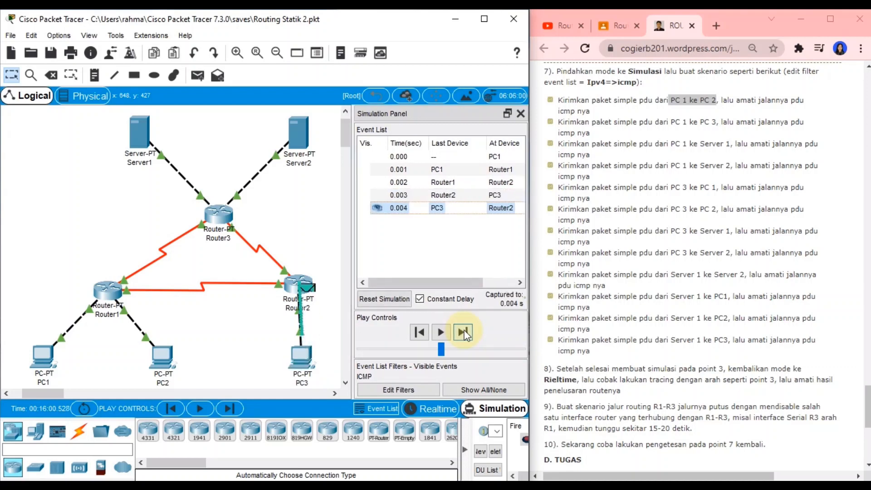
left_click(463, 332)
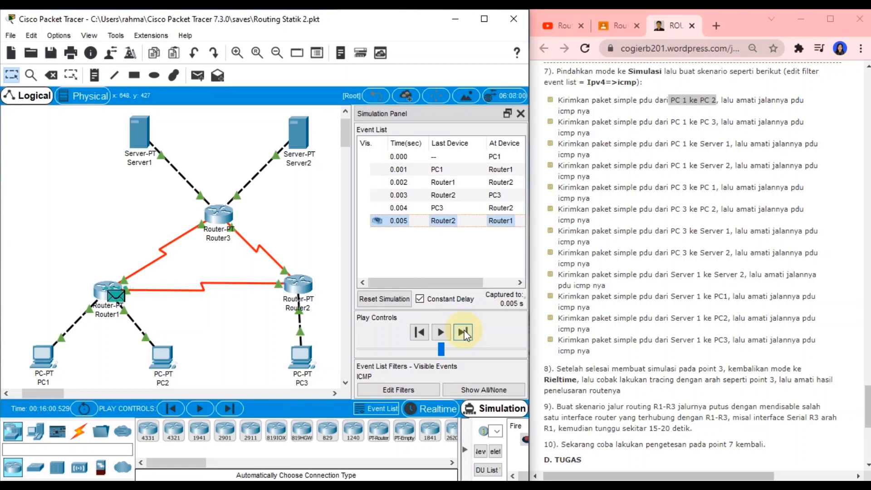
left_click(463, 332)
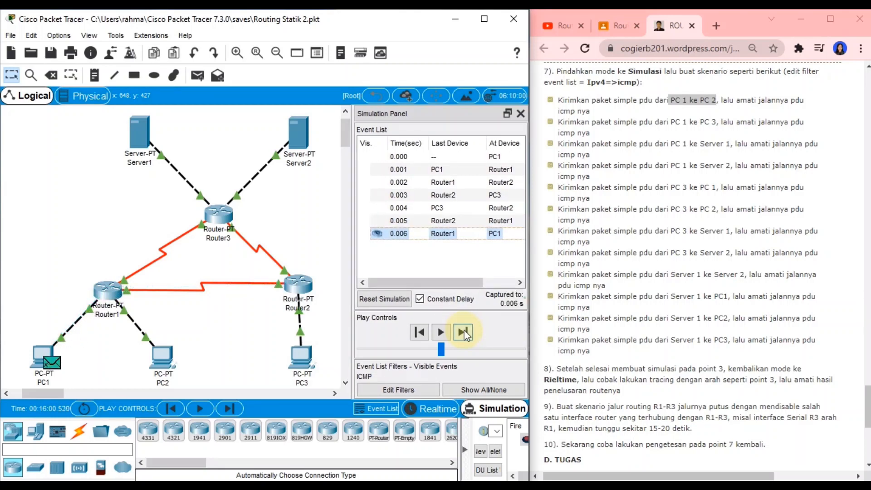
left_click(495, 452)
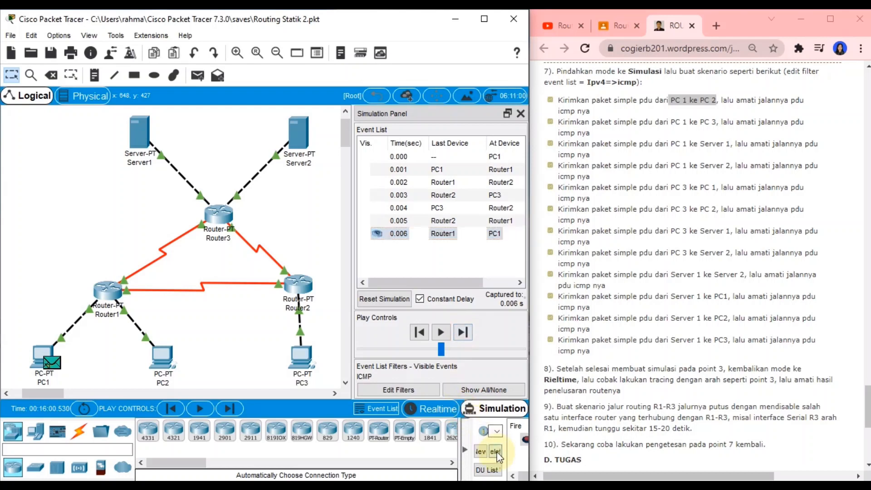
Send a simple PDU from PC1 to Server1, capturing its round trip back to PC1 event by event, and delete the scenario
left_click(198, 74)
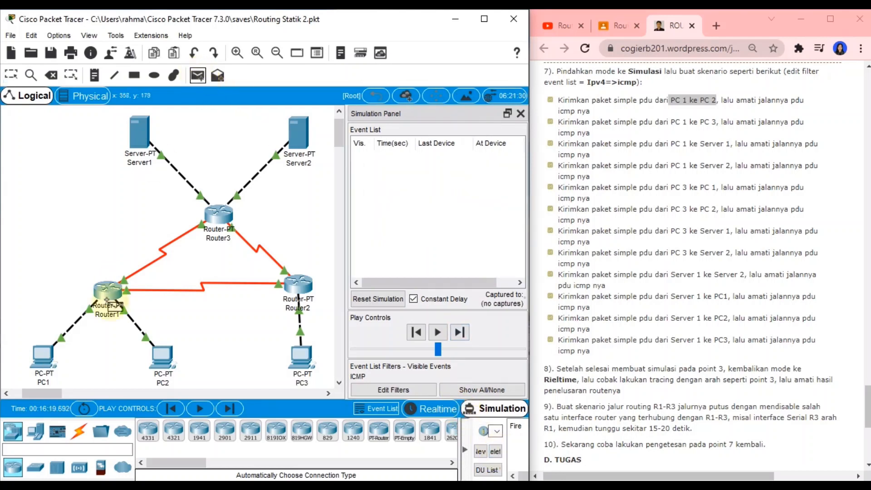
left_click(44, 358)
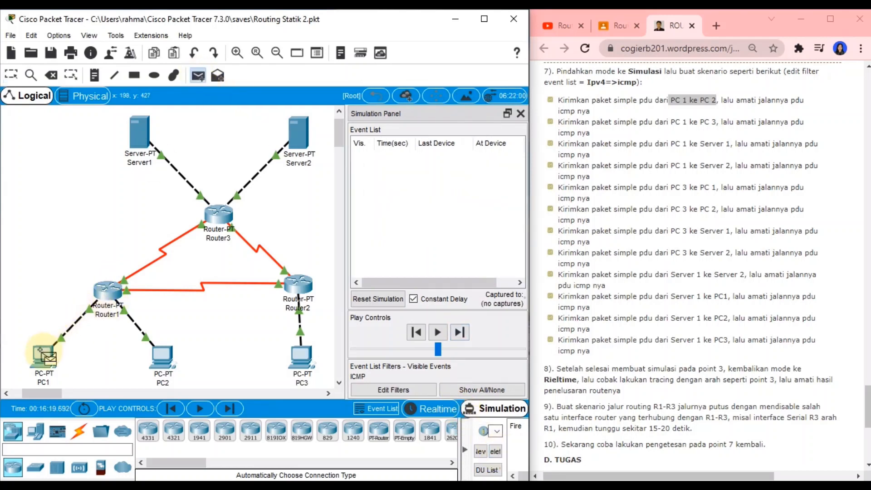
left_click(141, 134)
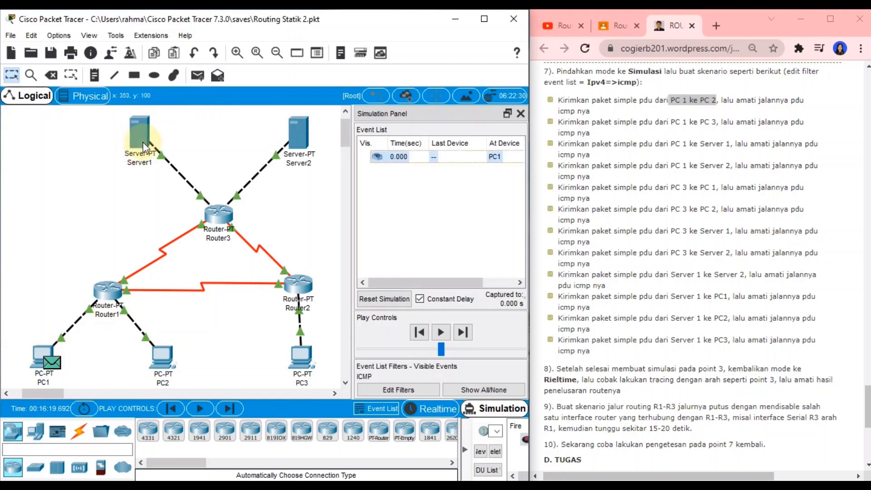
left_click(464, 331)
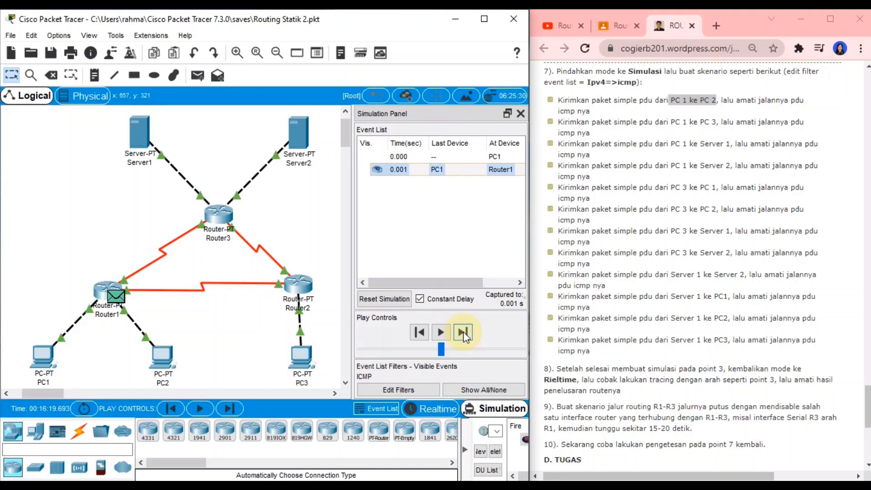
left_click(463, 331)
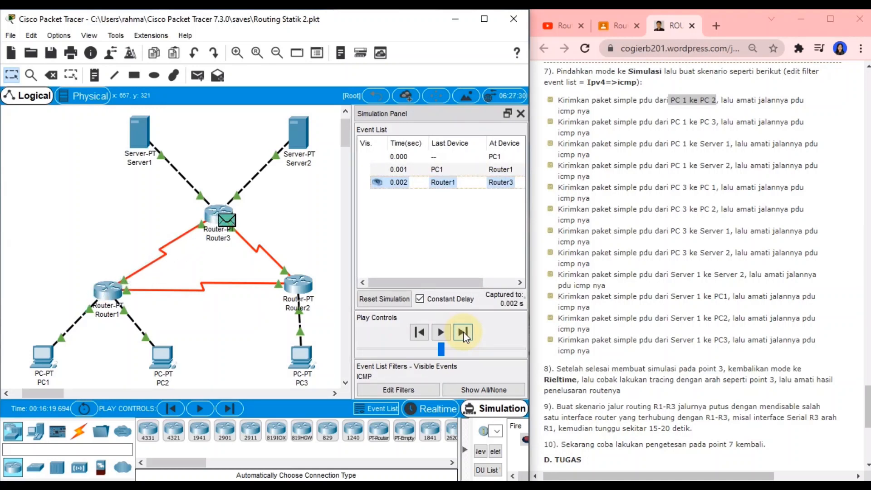
left_click(463, 331)
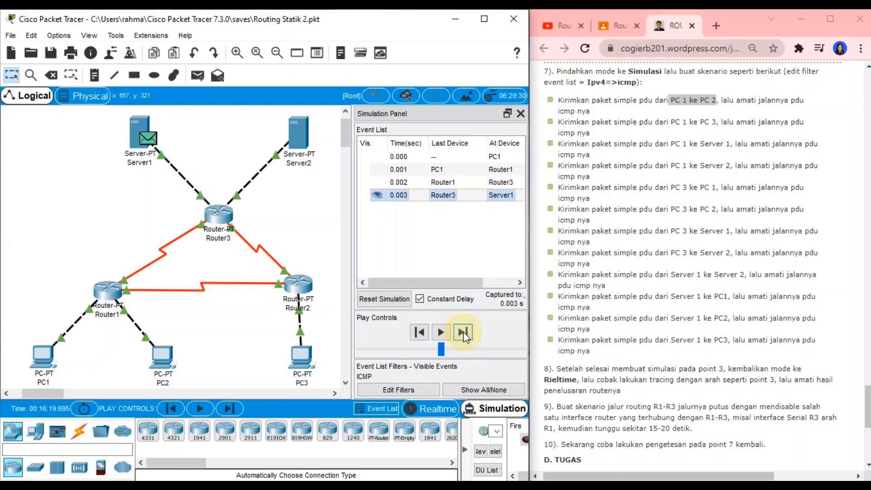
left_click(463, 332)
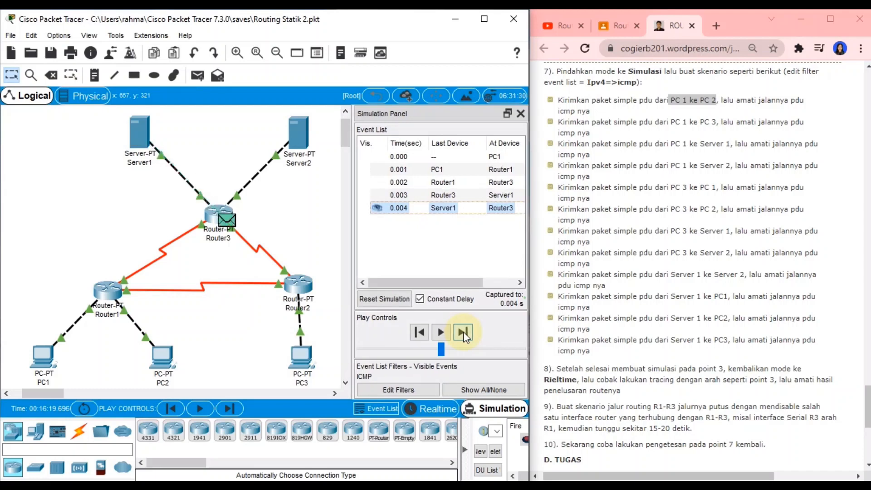
left_click(463, 332)
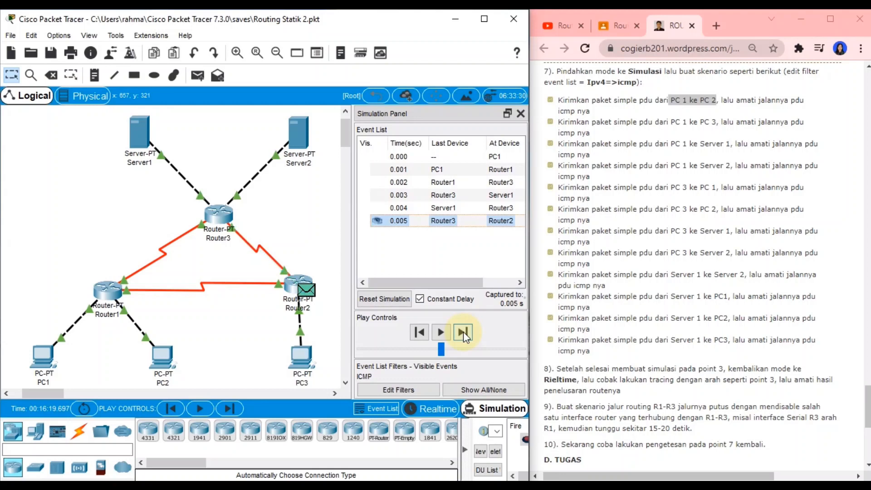
left_click(463, 332)
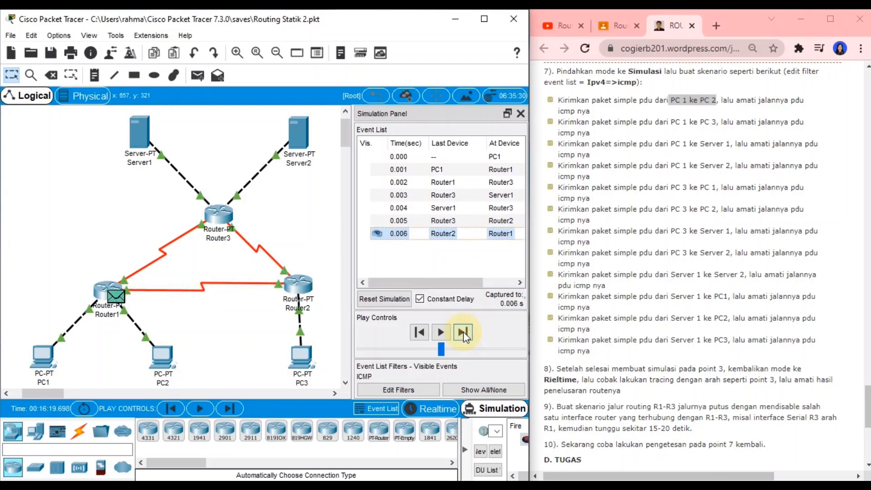
left_click(463, 332)
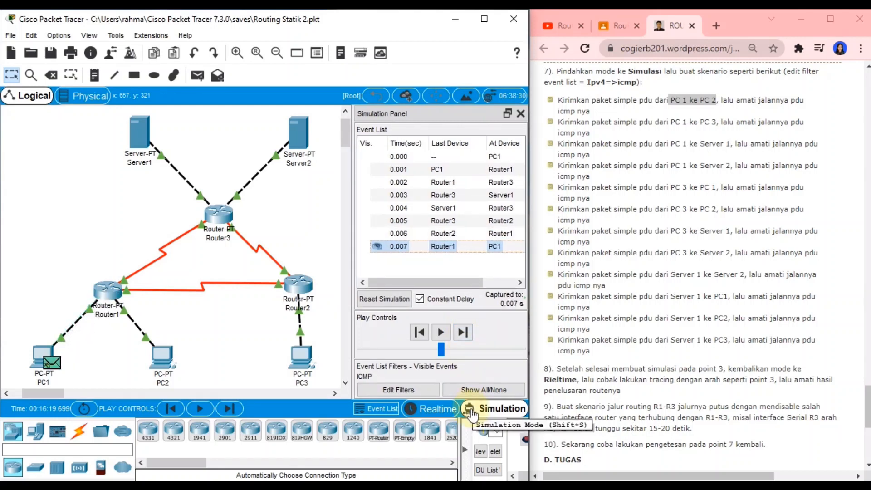
left_click(496, 451)
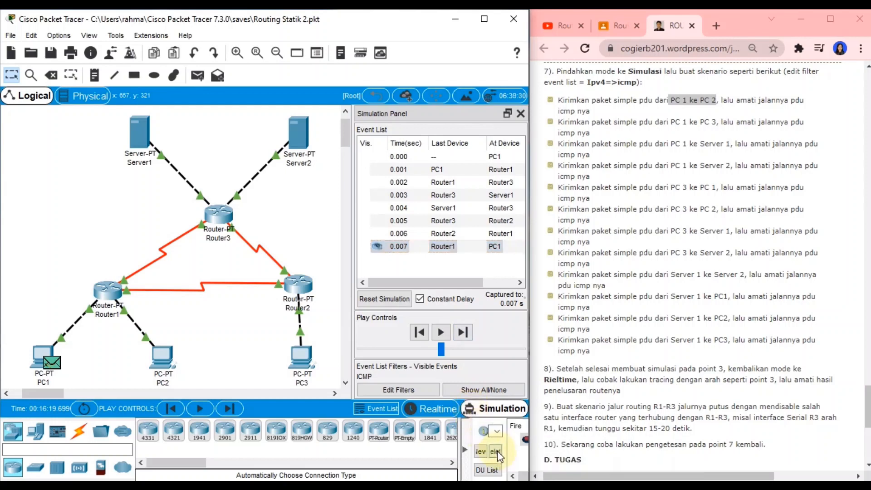
left_click(197, 77)
left_click(44, 356)
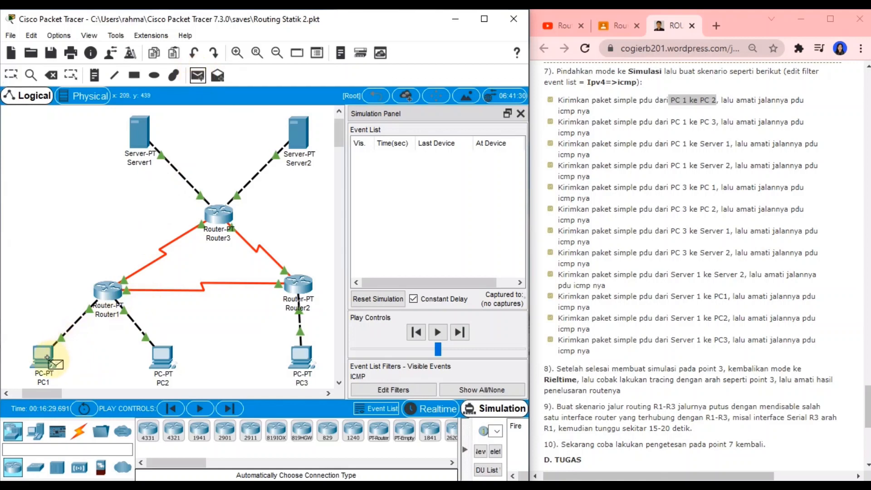
left_click(313, 122)
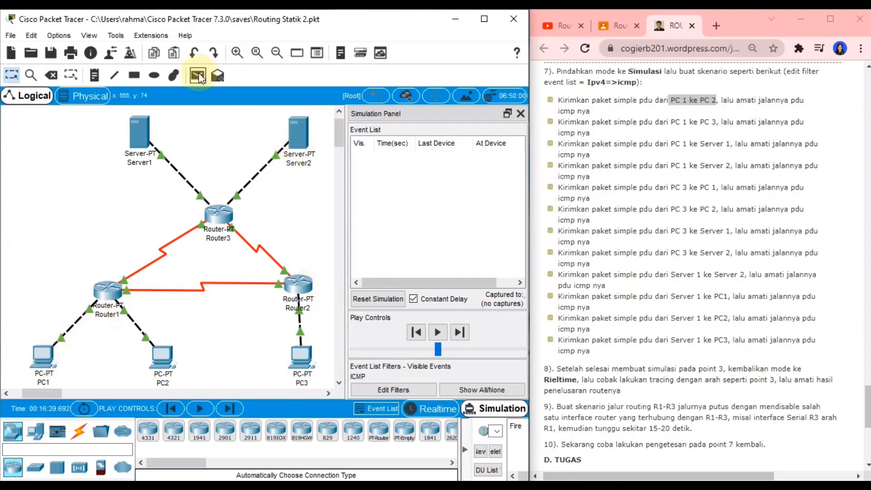
Send a simple PDU from PC1 to Server2, capturing its round trip back to PC1 event by event, and delete the scenario
left_click(198, 76)
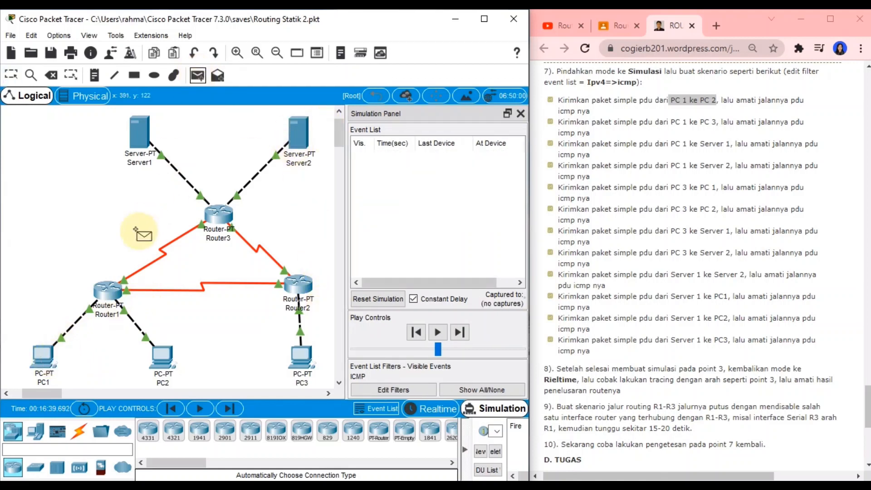
left_click(44, 358)
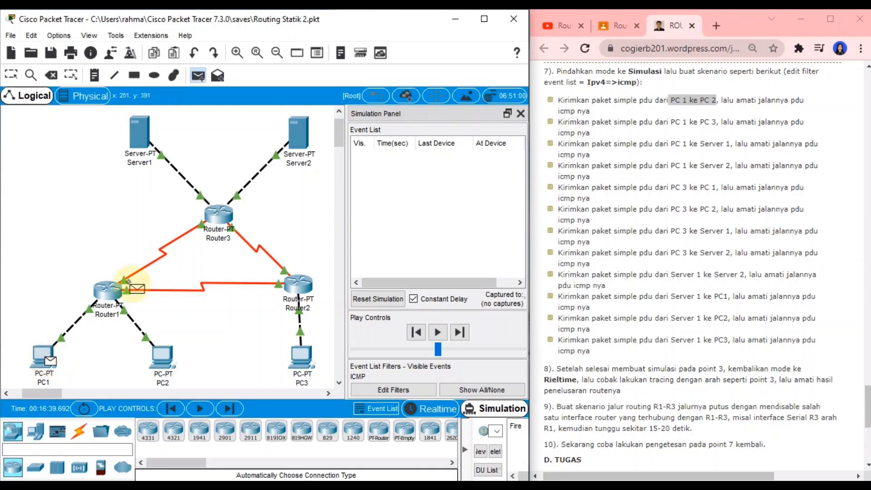
left_click(301, 147)
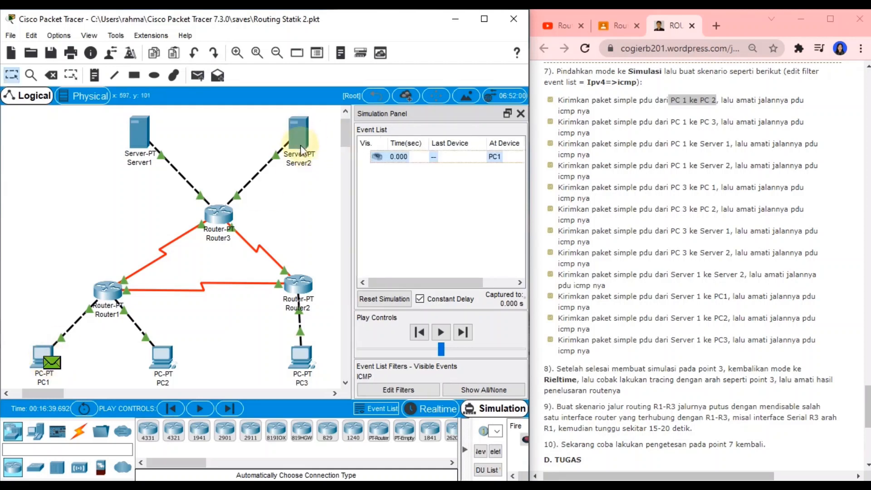
left_click(462, 337)
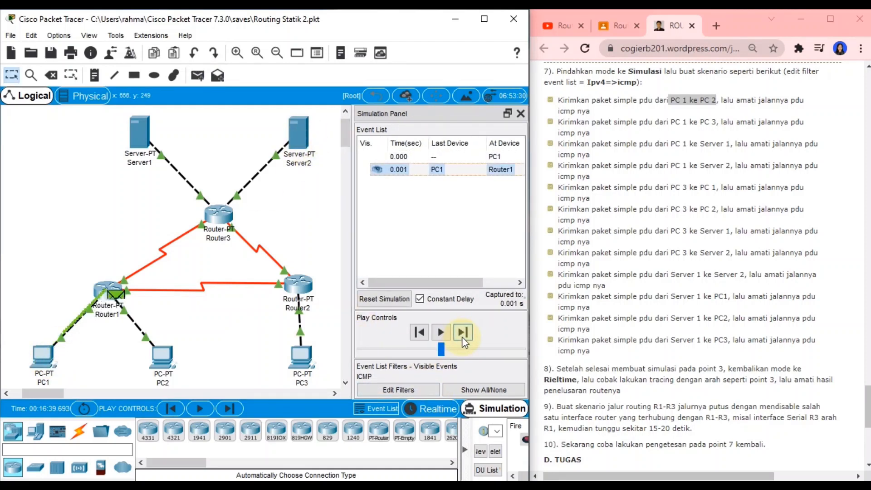
left_click(462, 336)
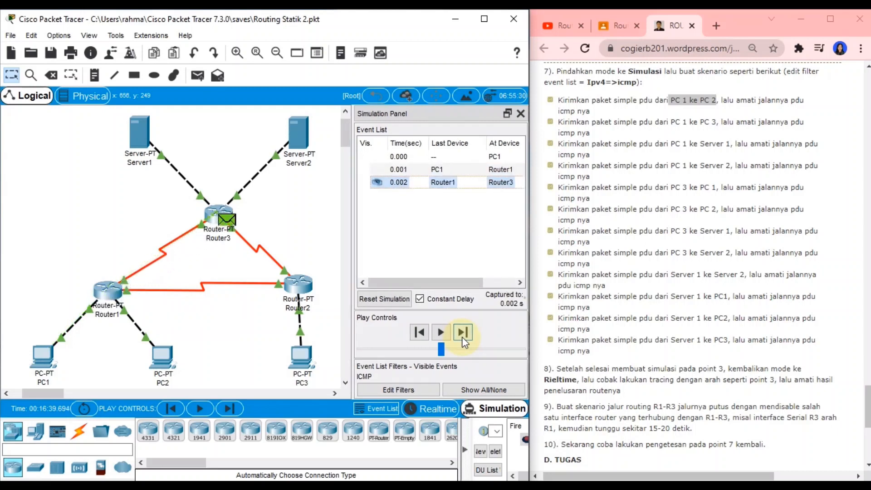
left_click(461, 337)
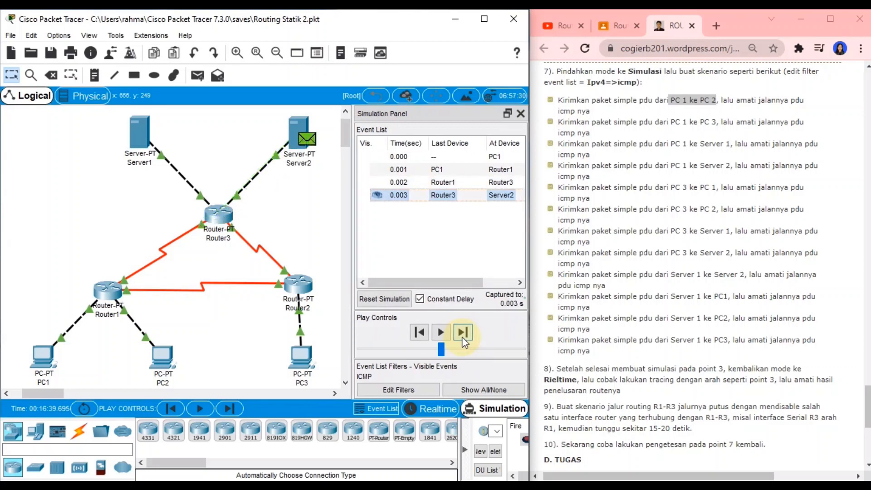
left_click(463, 338)
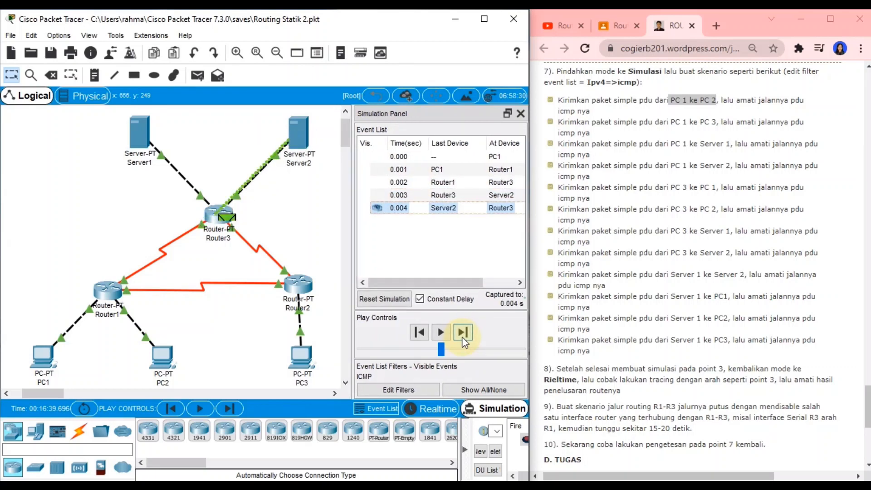
left_click(462, 338)
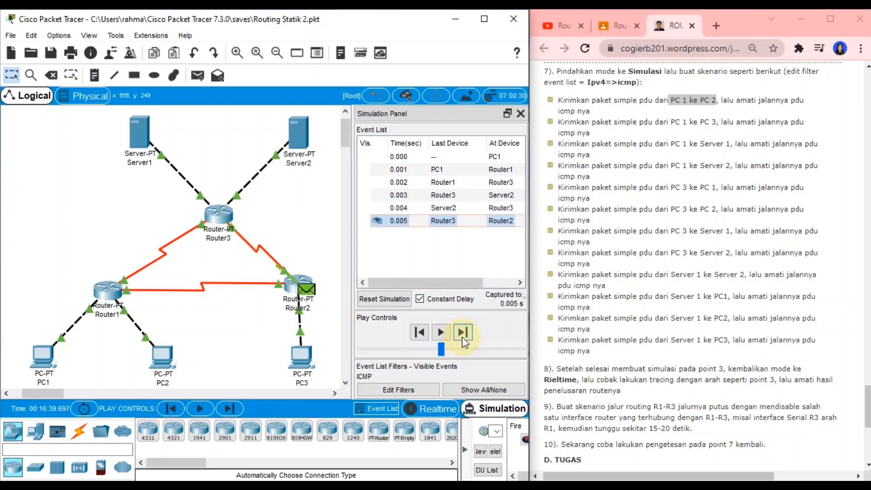
left_click(463, 338)
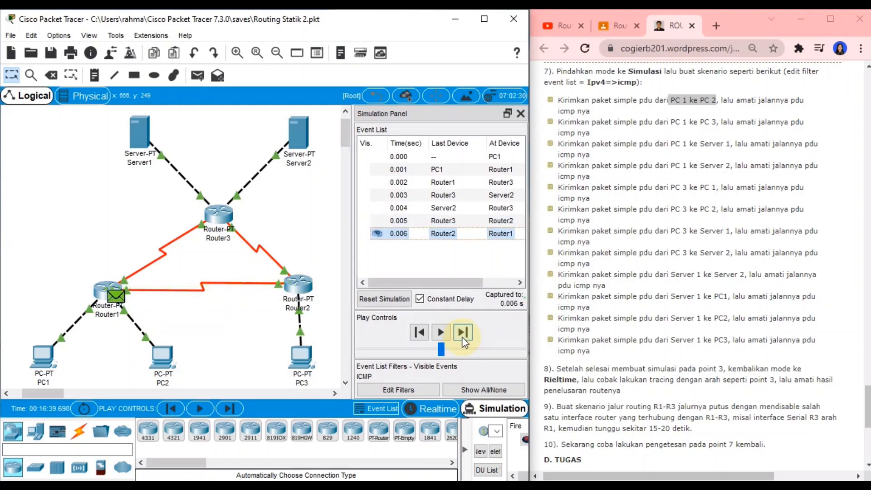
left_click(462, 338)
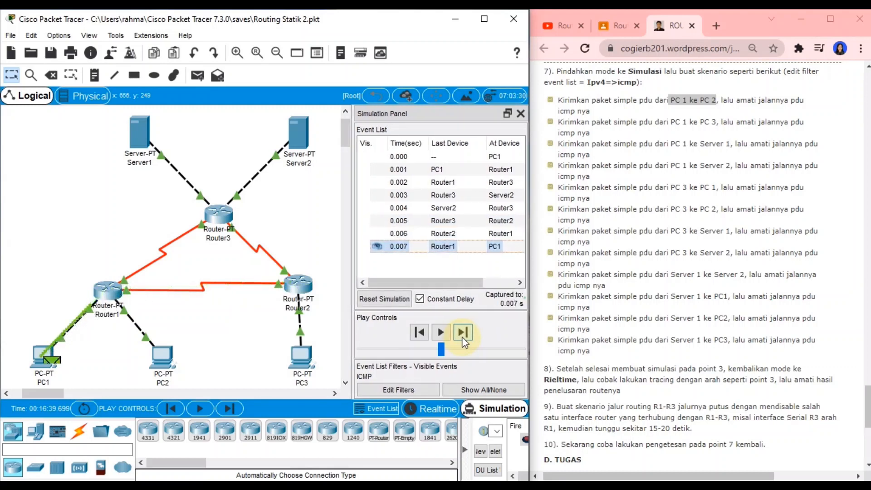
left_click(493, 451)
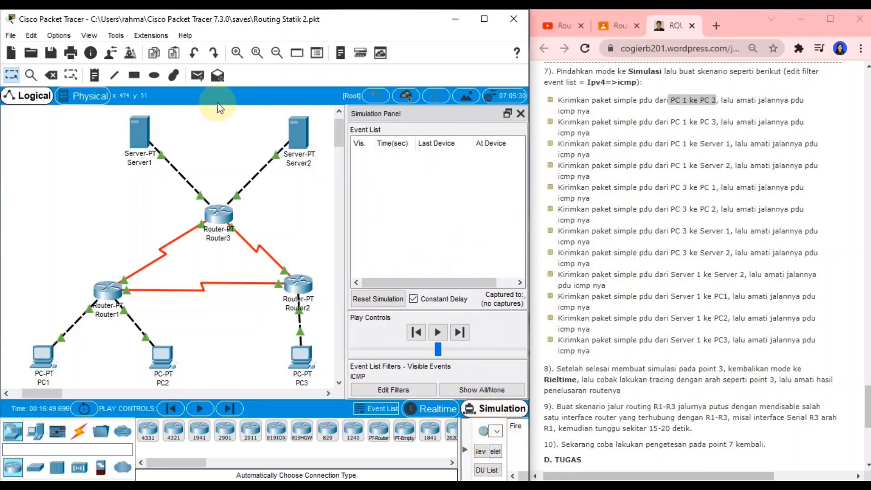
Send a simple PDU from PC3 to PC1, capturing its round trip back to PC3 event by event, and delete the scenario
left_click(199, 76)
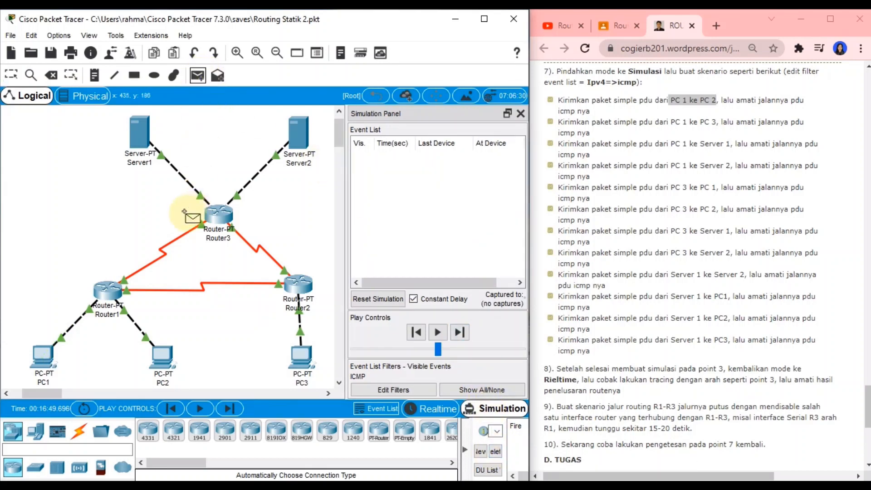
left_click(298, 357)
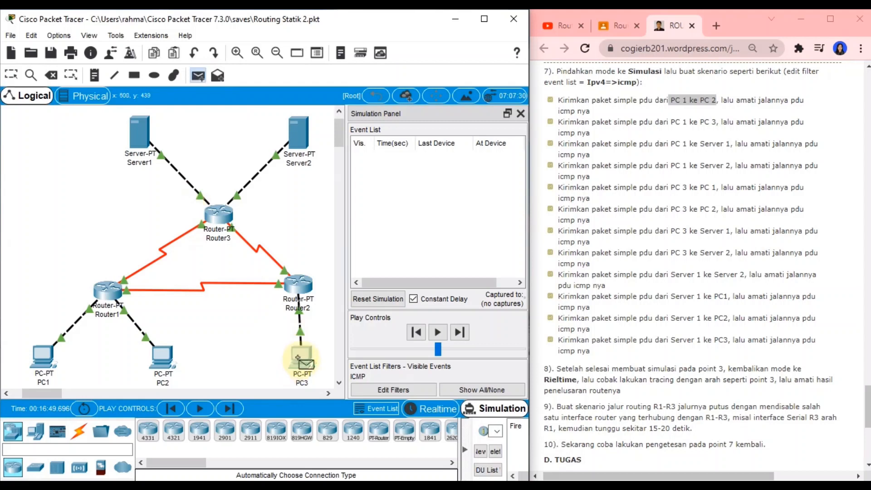
left_click(50, 361)
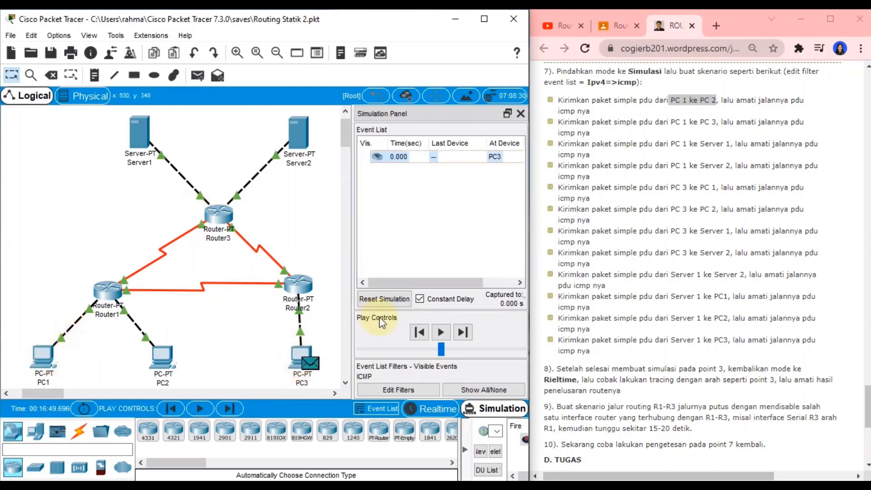
left_click(465, 334)
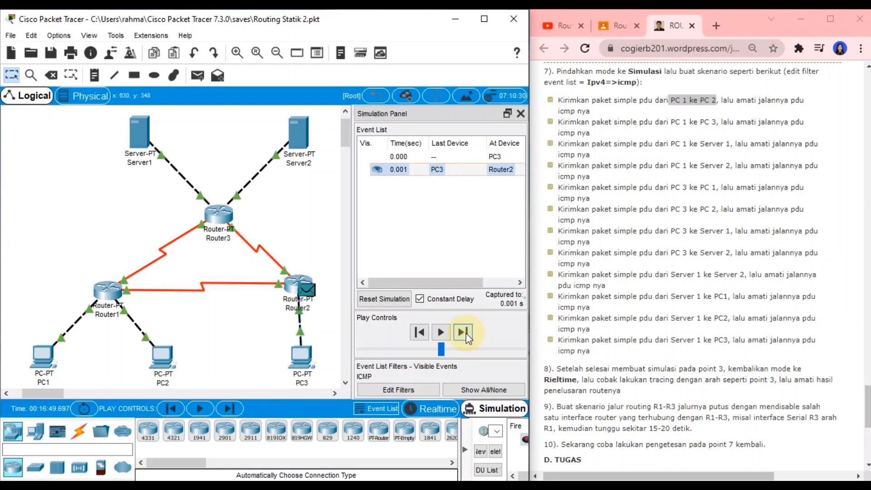
left_click(465, 334)
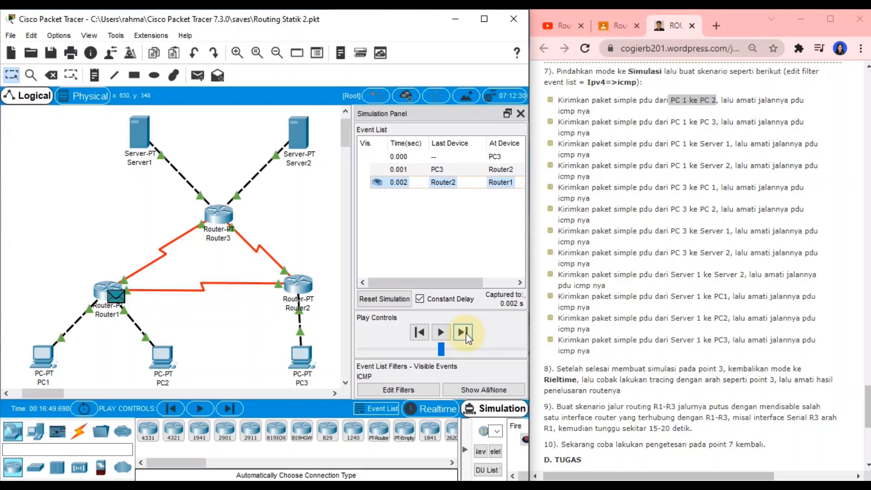
left_click(465, 334)
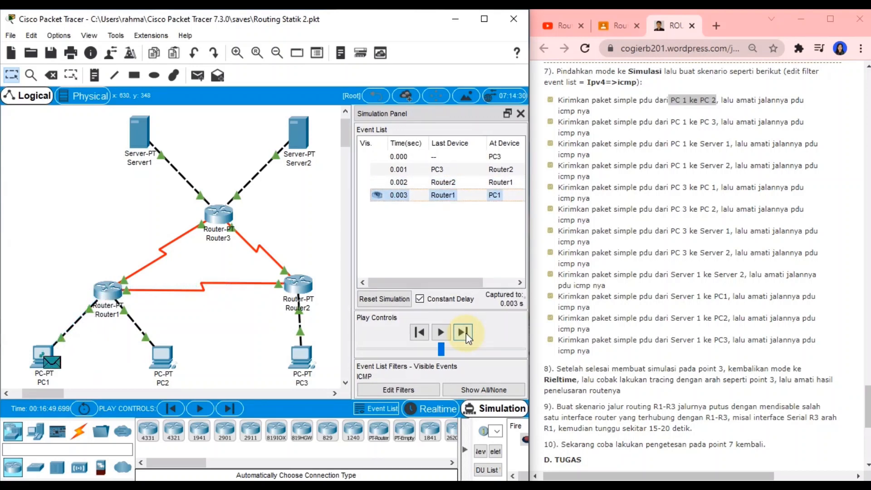
left_click(464, 333)
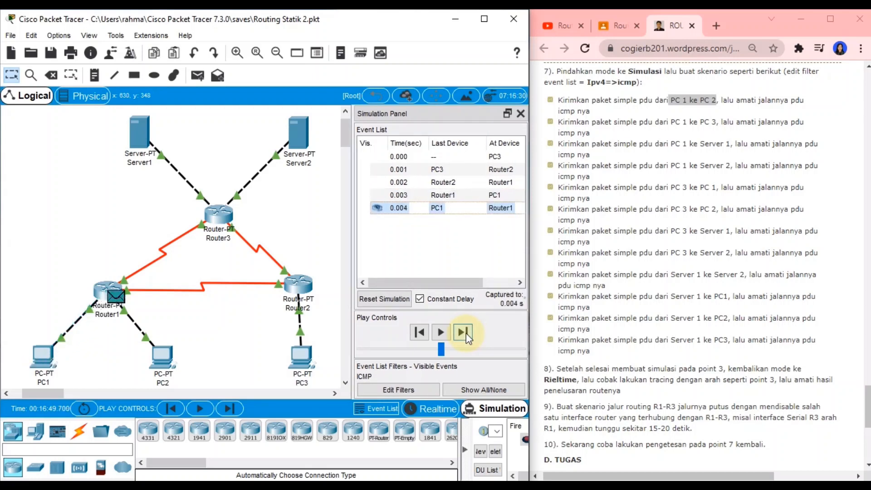
left_click(466, 334)
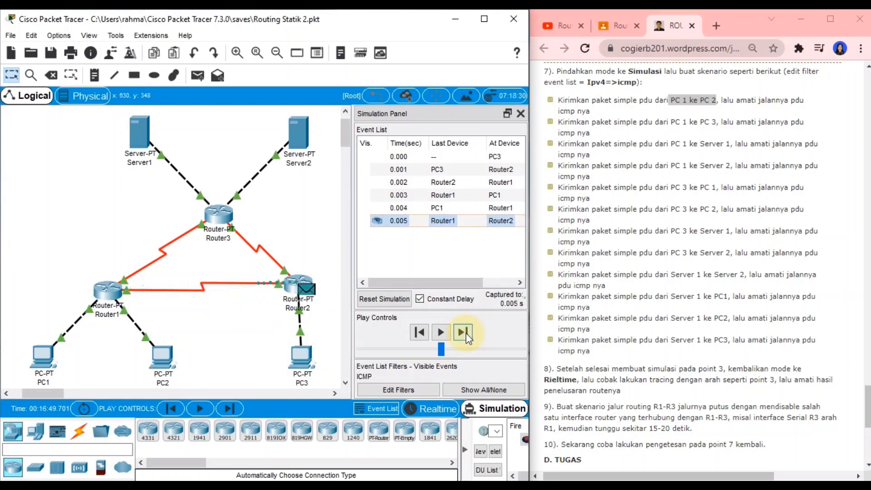
left_click(466, 334)
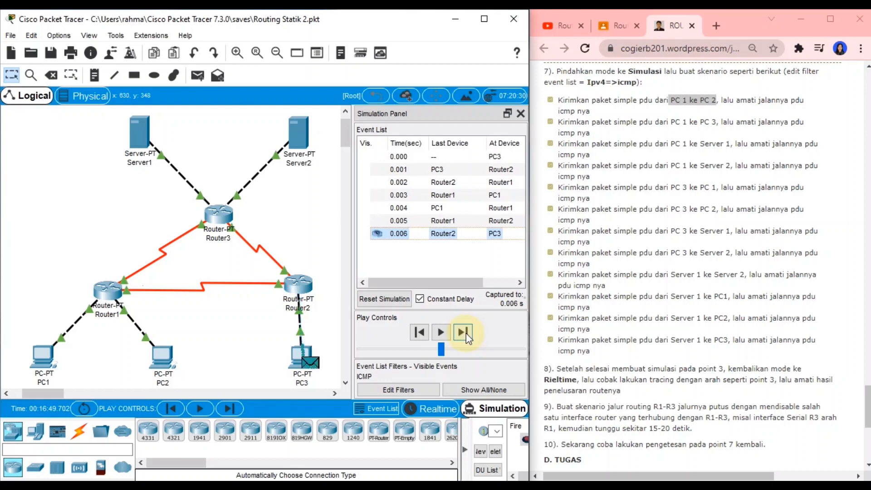
left_click(495, 451)
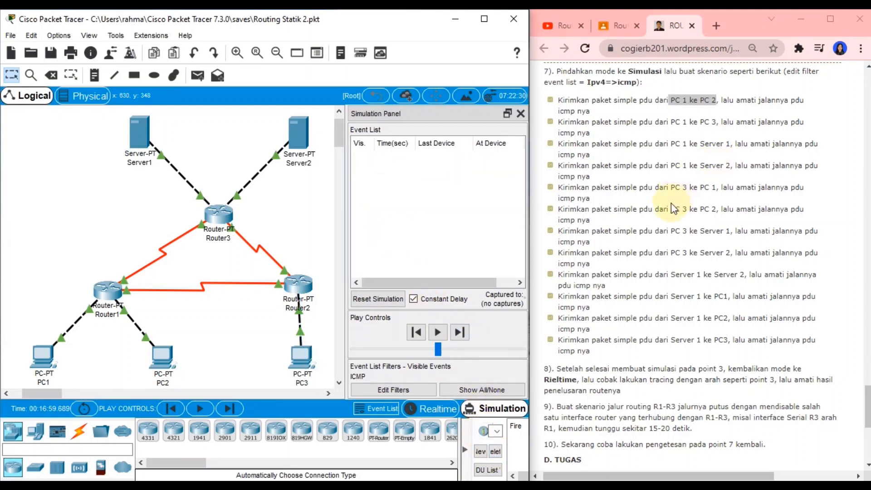
Send a simple PDU from PC3 to PC2, capturing its round trip back to PC3 event by event, and delete the scenario
left_click_drag(671, 210, 711, 212)
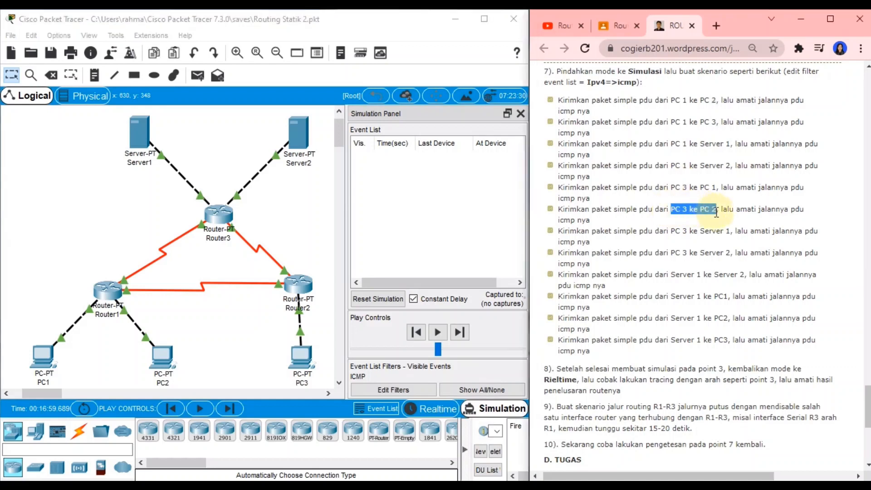
left_click(203, 82)
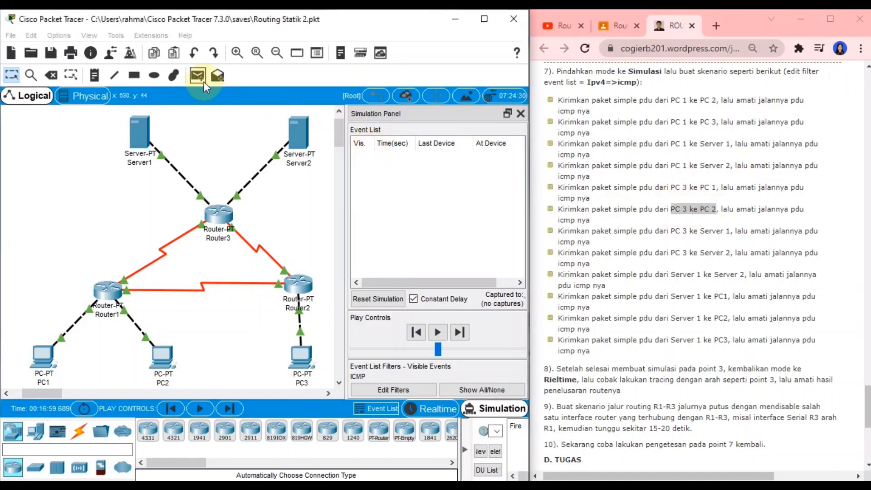
left_click(303, 359)
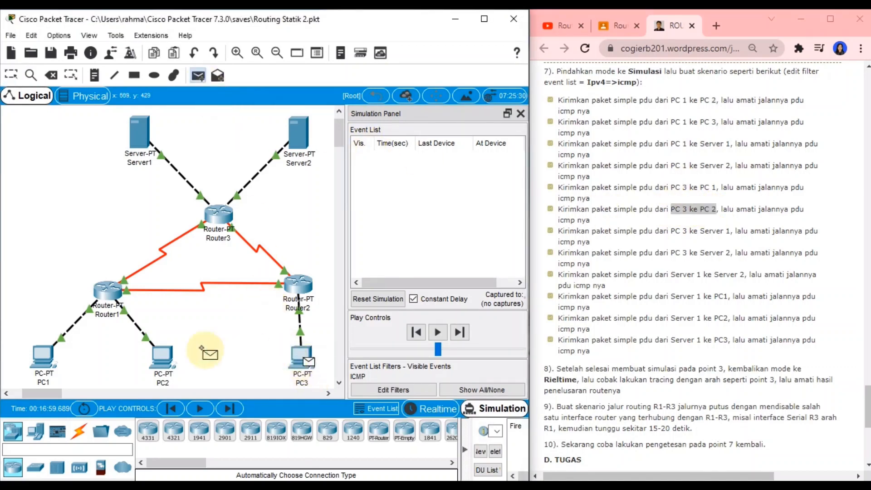
left_click(162, 356)
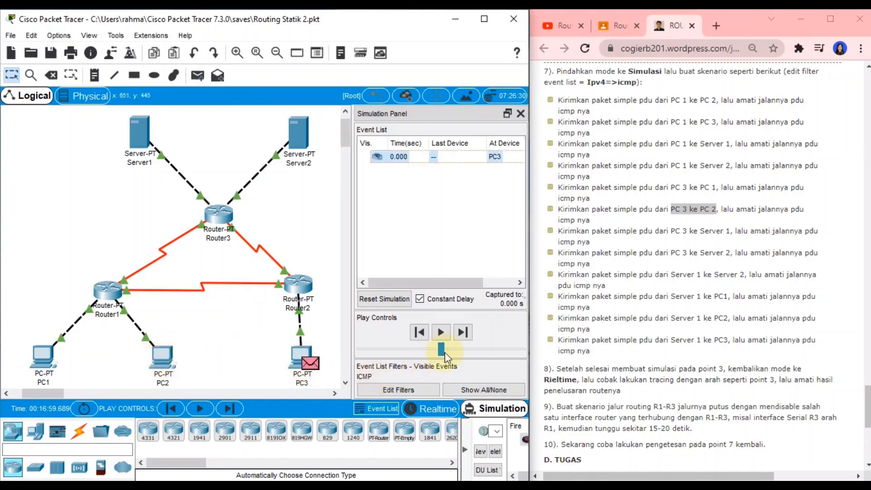
left_click(464, 334)
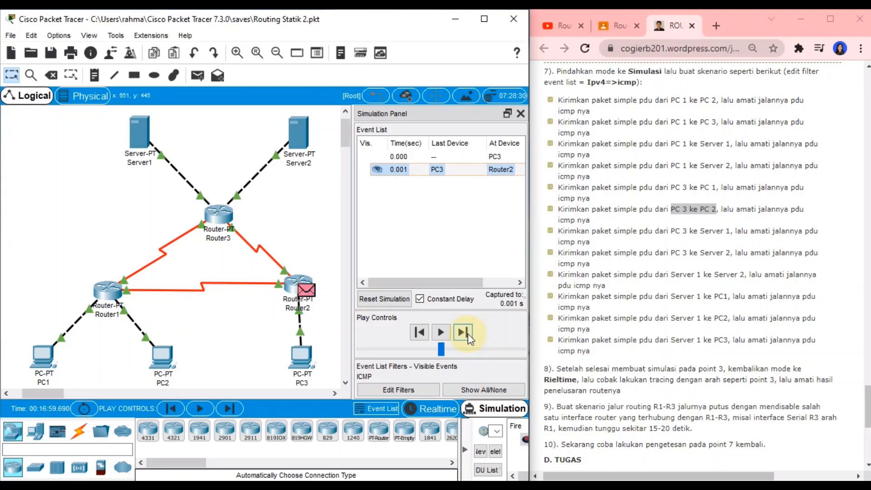
left_click(468, 335)
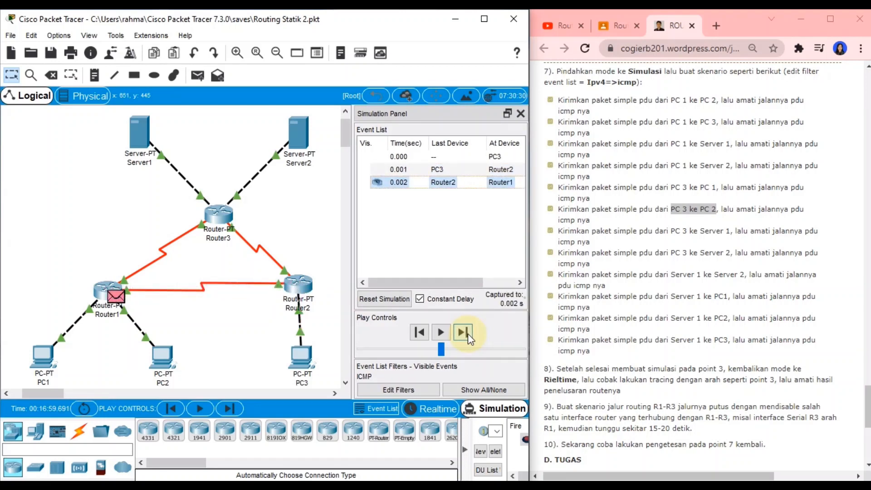
left_click(467, 336)
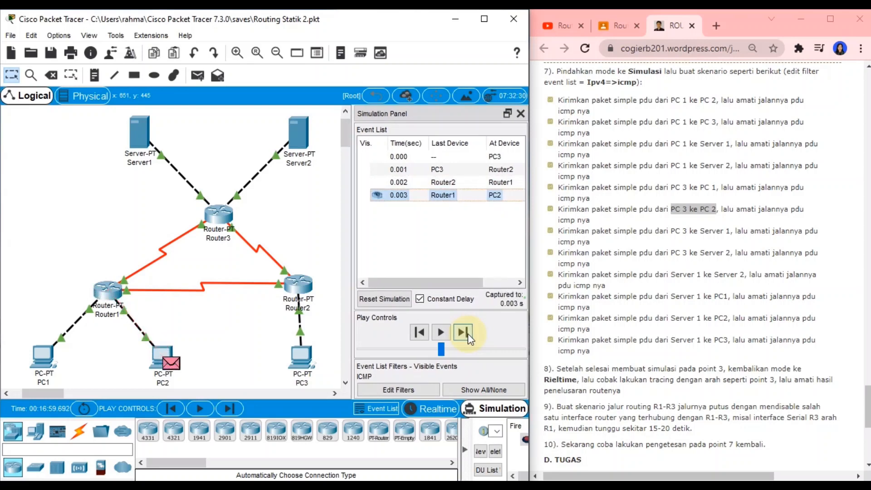
left_click(467, 336)
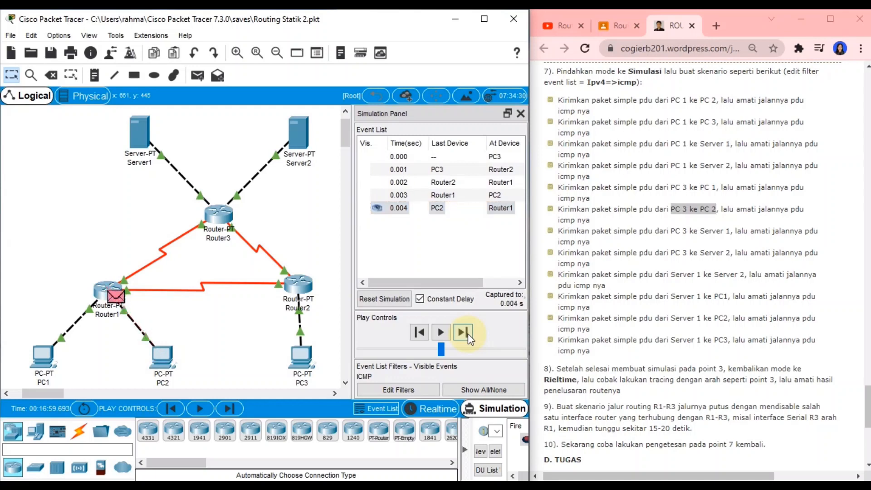
left_click(468, 336)
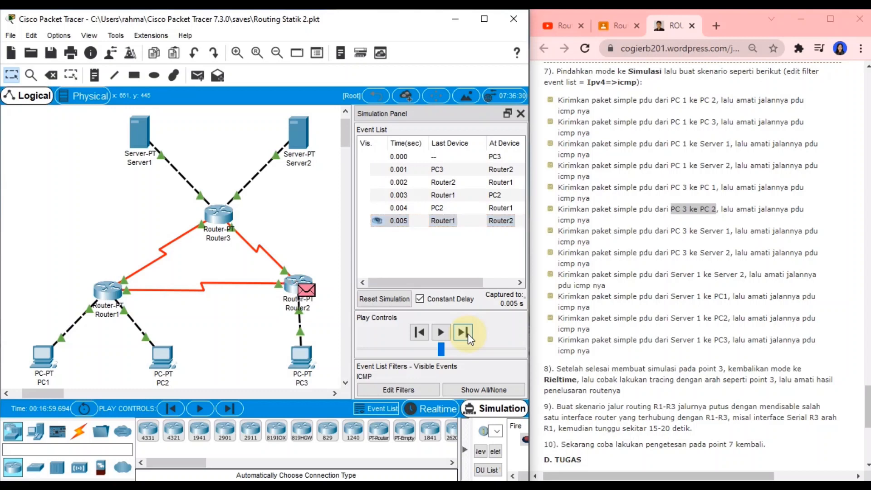
left_click(468, 336)
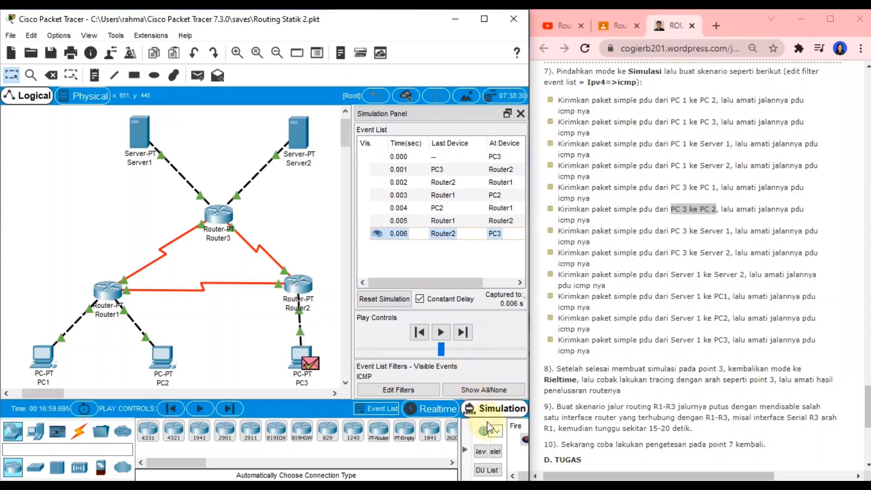
left_click(496, 451)
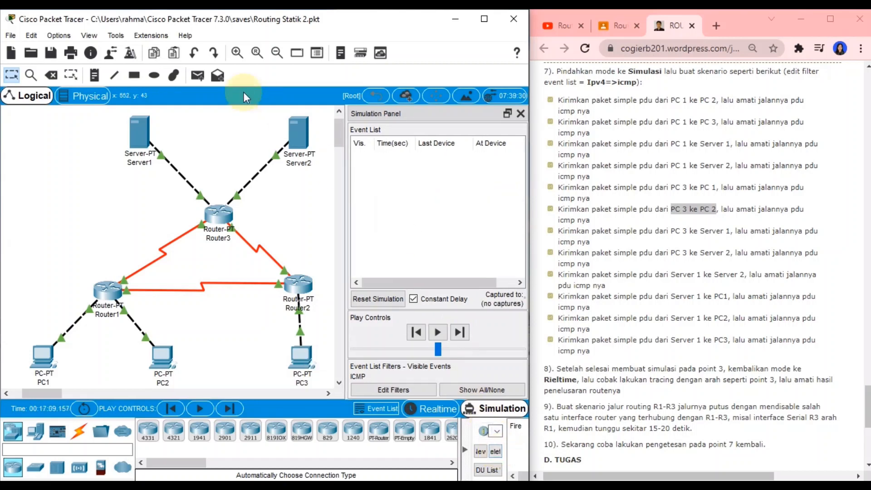
Send a simple PDU from PC3 to Server1, capturing its round trip back to PC3 event by event, and delete the scenario
left_click(198, 76)
left_click(300, 358)
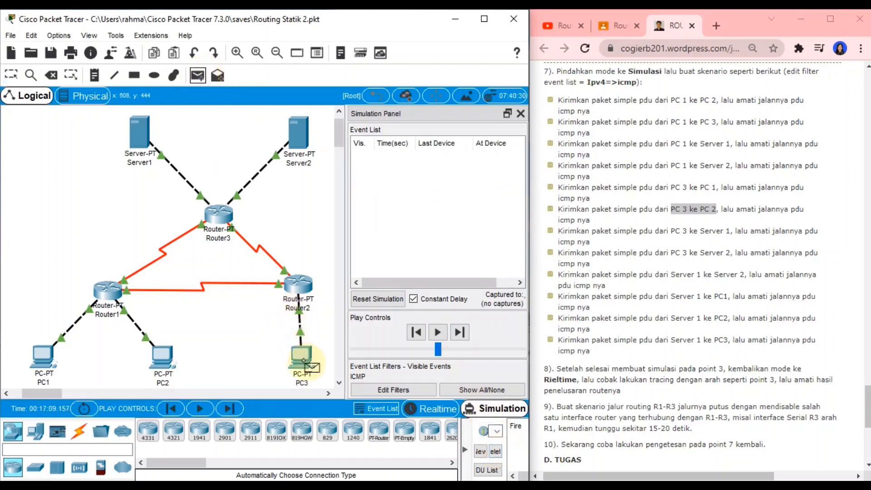
left_click(149, 144)
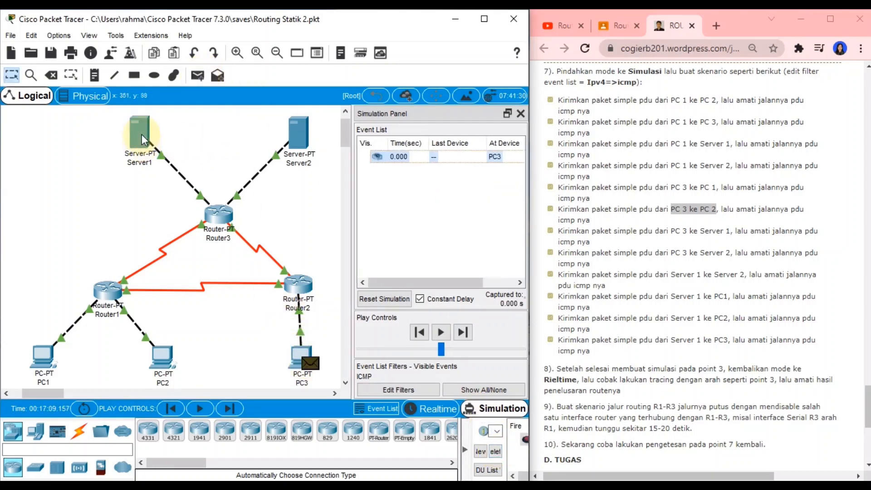
left_click(461, 333)
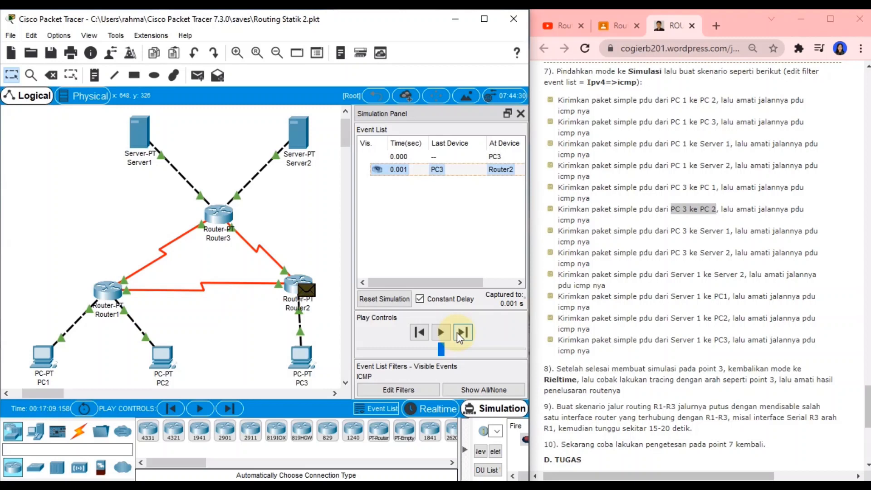
left_click(461, 333)
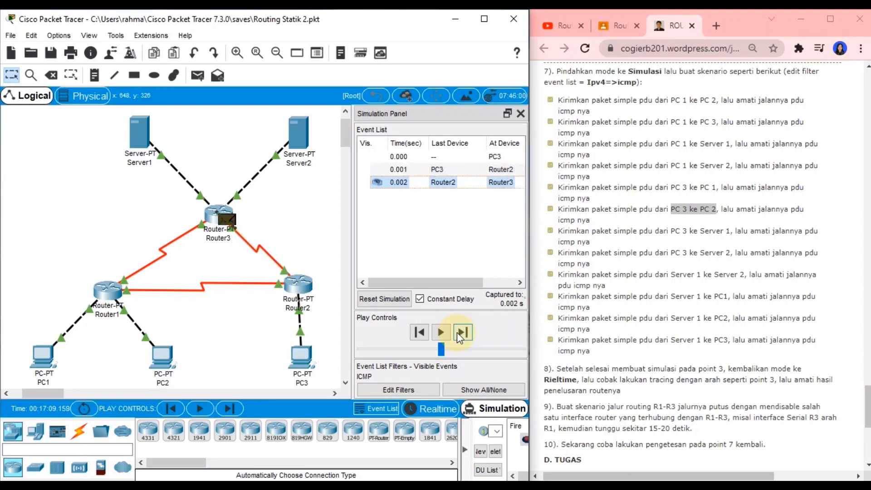
left_click(459, 335)
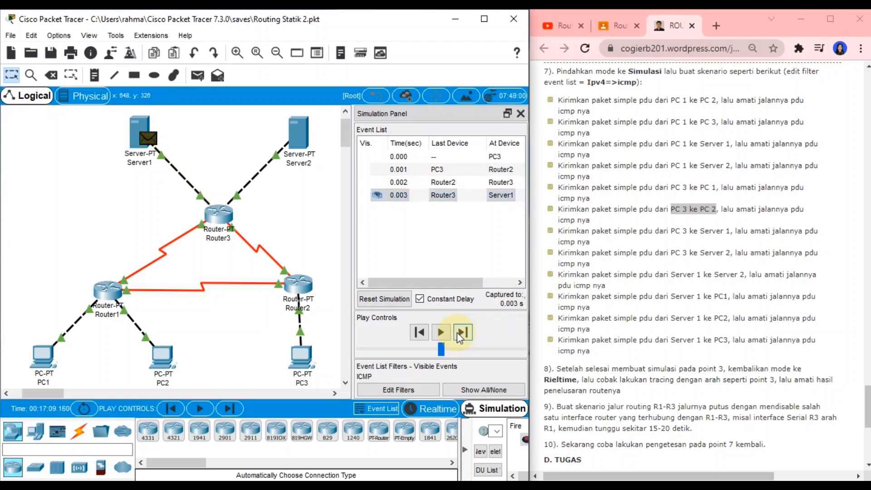
left_click(459, 335)
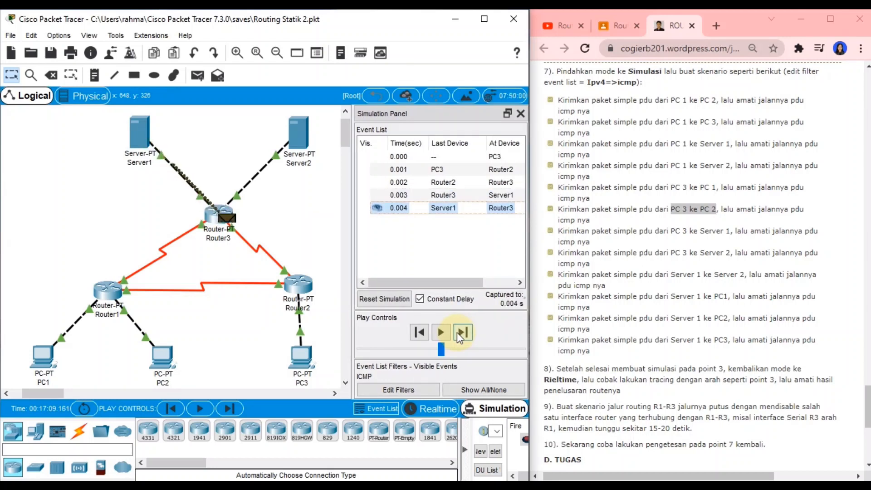
left_click(459, 335)
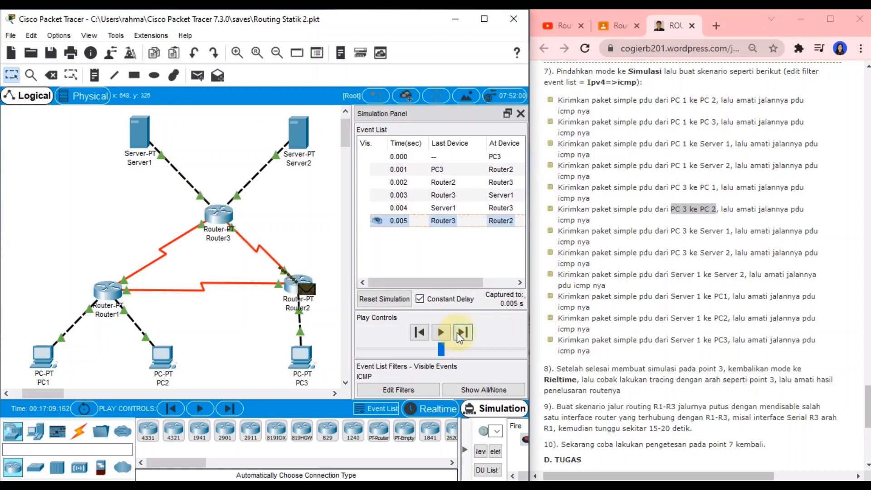
left_click(460, 335)
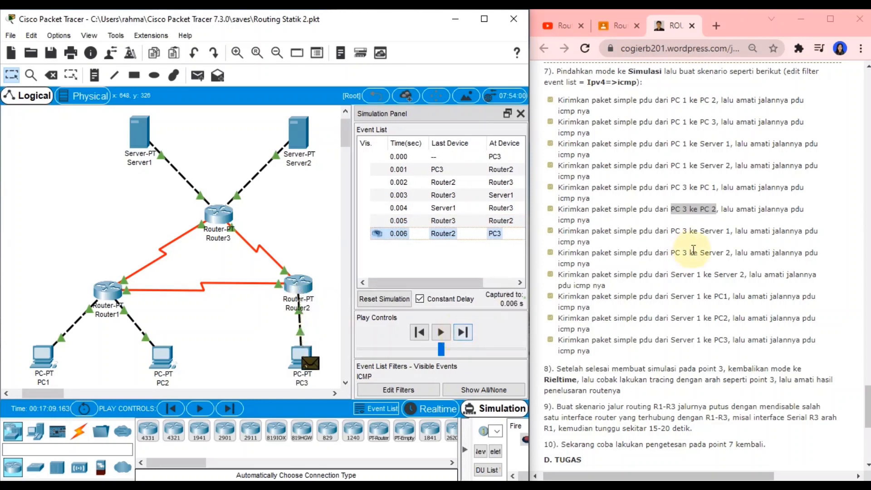
left_click(496, 452)
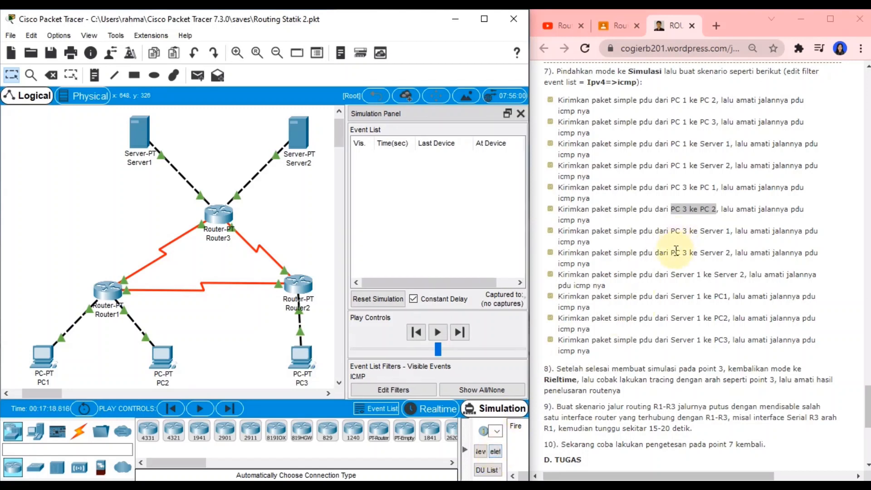
Send a simple PDU from PC3 to Server2, capturing its round trip back to PC3 event by event, and delete the scenario
left_click(692, 249)
left_click_drag(730, 253, 675, 253)
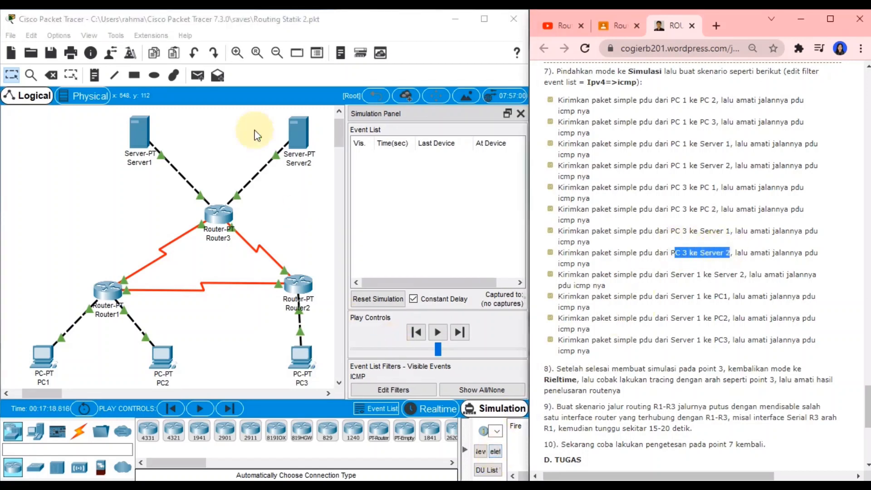
left_click(199, 77)
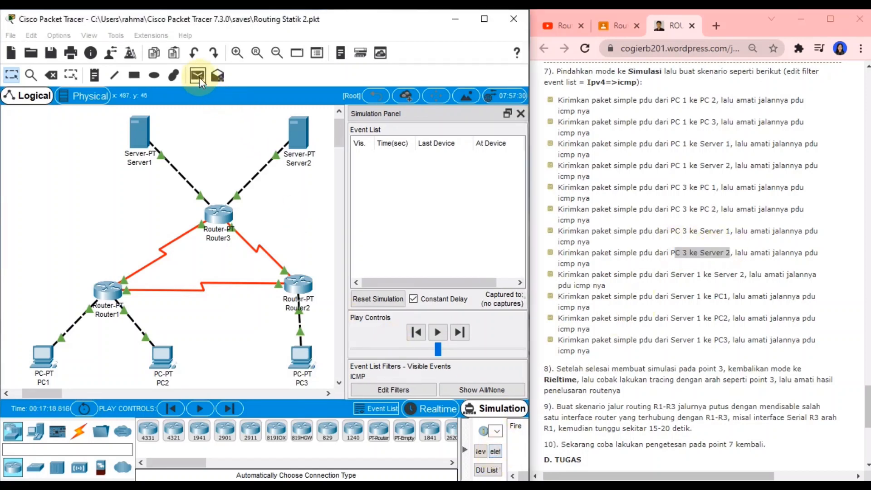
left_click(303, 358)
left_click(298, 132)
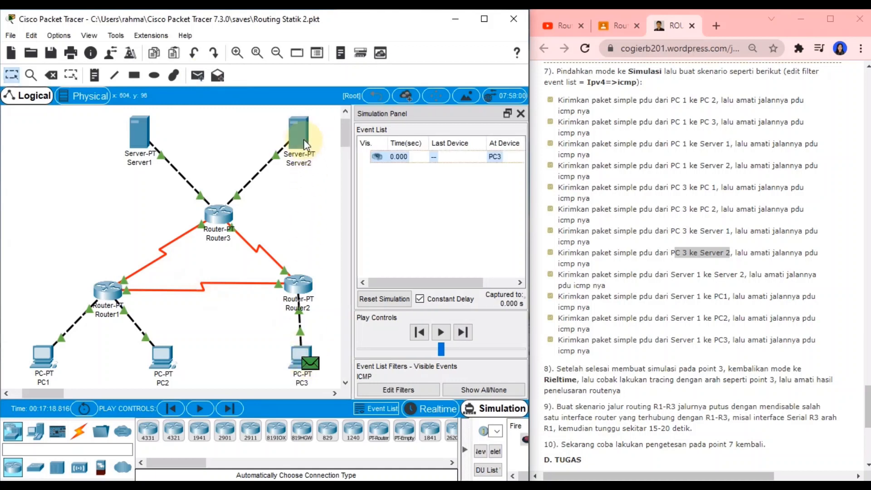
left_click(463, 333)
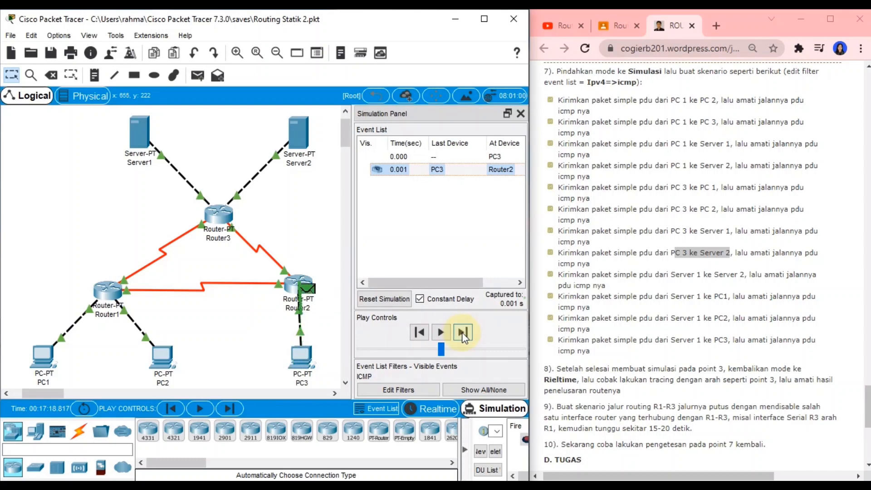
left_click(462, 332)
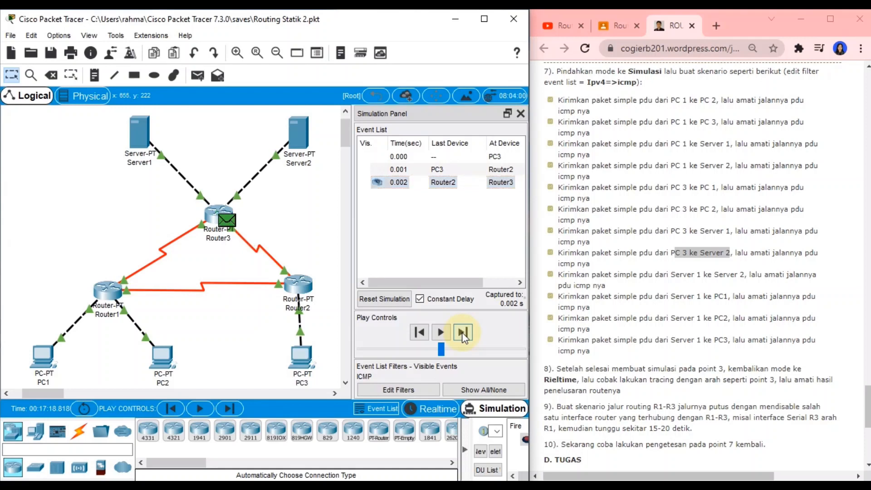
left_click(462, 332)
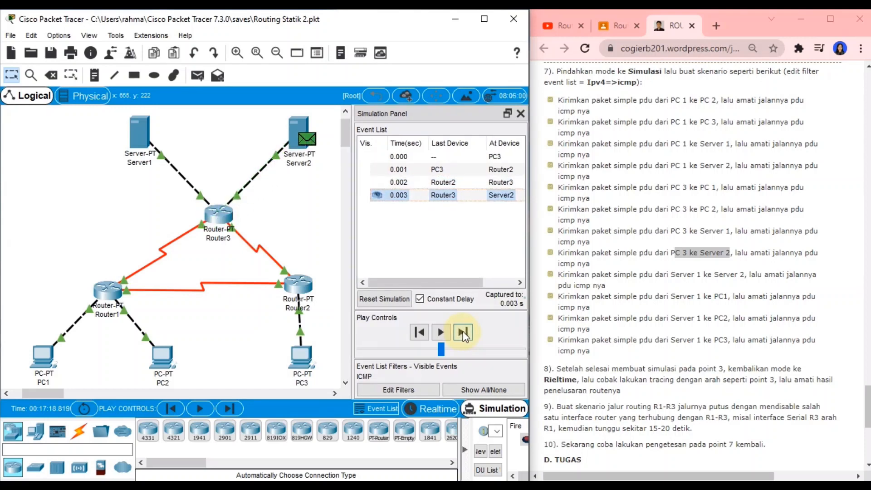
left_click(463, 332)
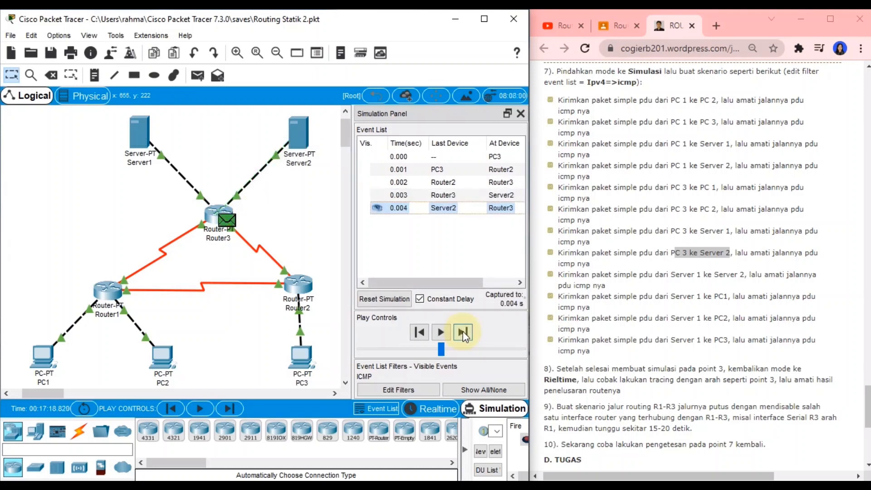
left_click(463, 332)
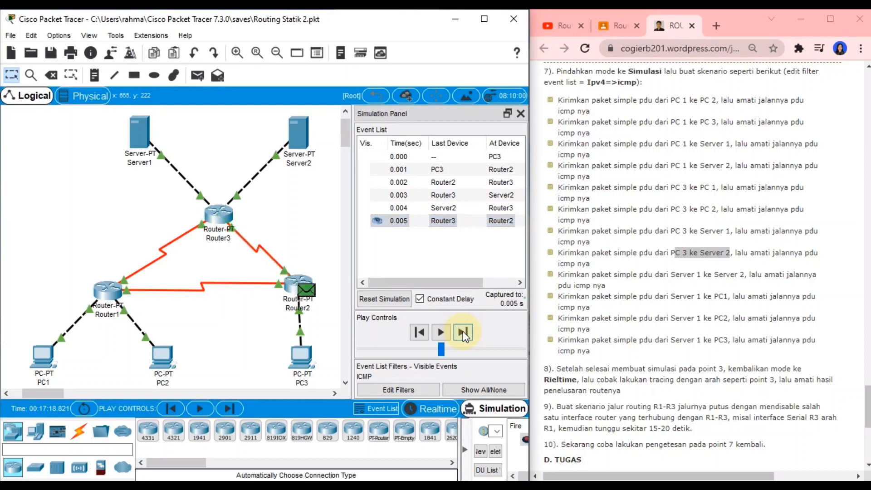
left_click(463, 333)
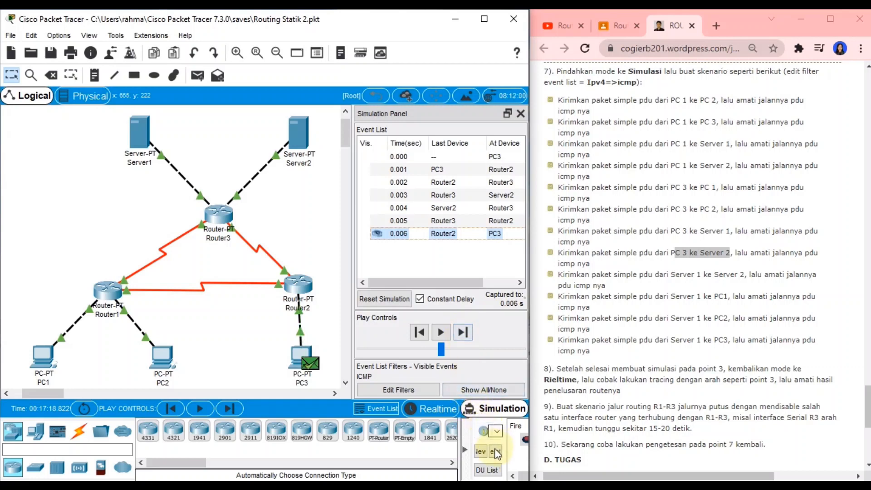
left_click(496, 452)
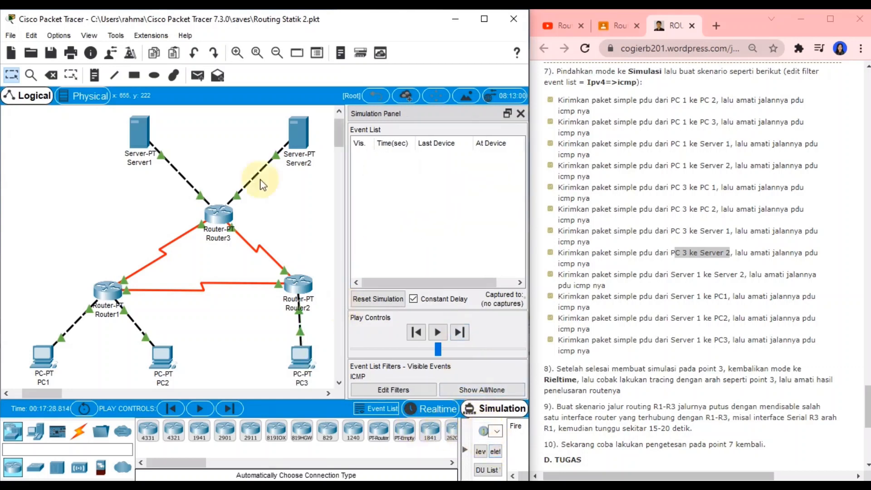
Send a simple PDU from Server1 to Server2, capturing its round trip back to Server1 event by event, and delete the scenario
left_click(199, 76)
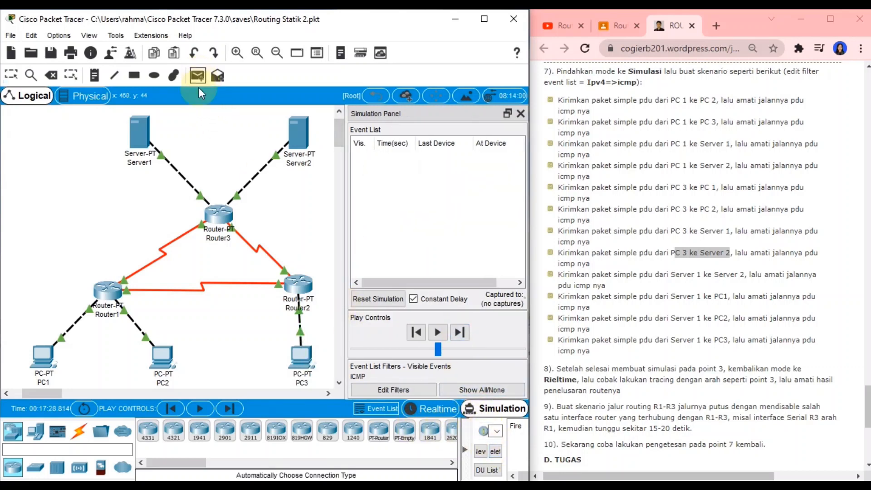
left_click(141, 134)
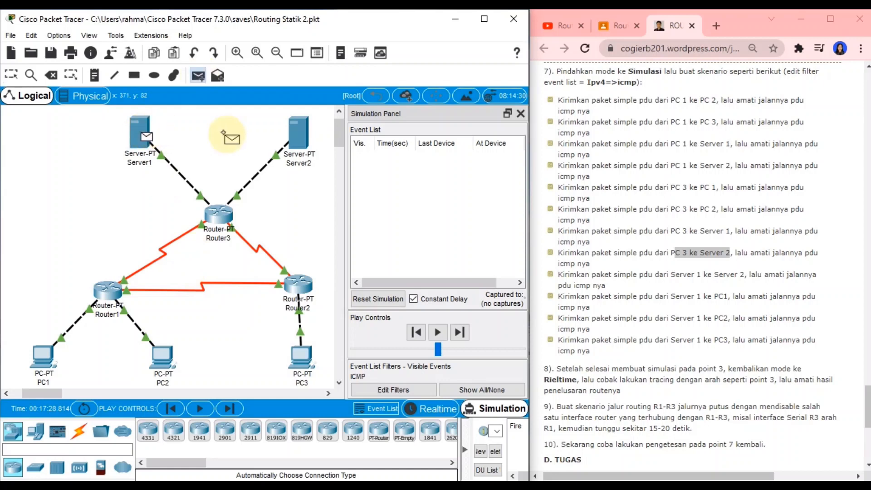
left_click(299, 136)
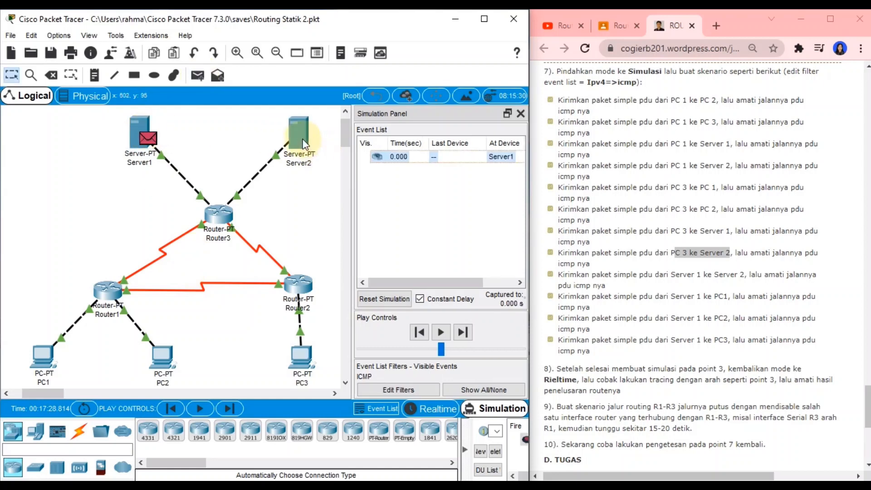
left_click(462, 333)
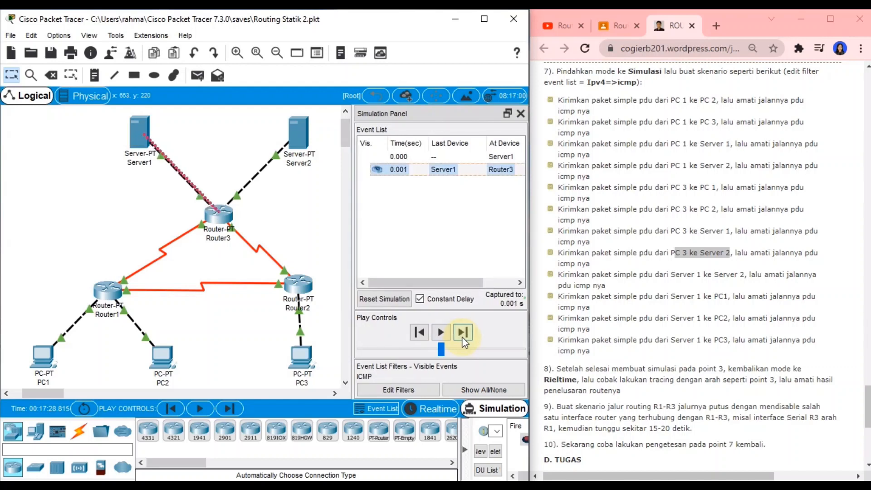
left_click(463, 334)
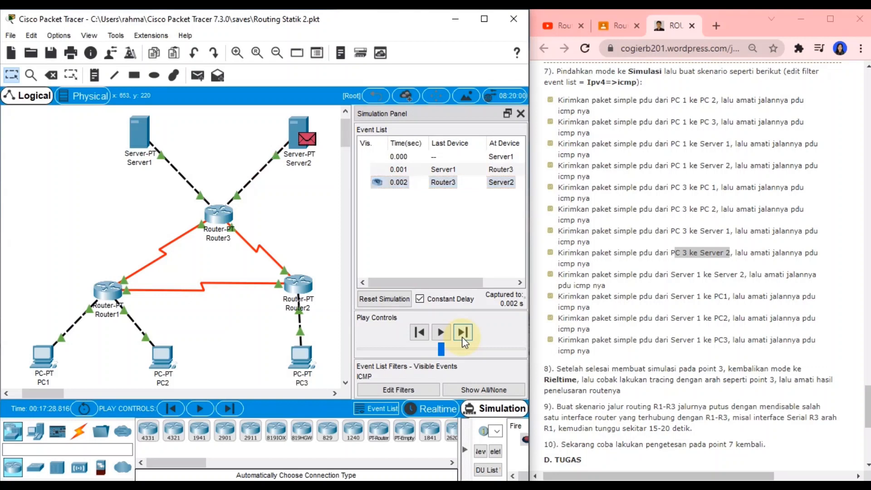
left_click(462, 333)
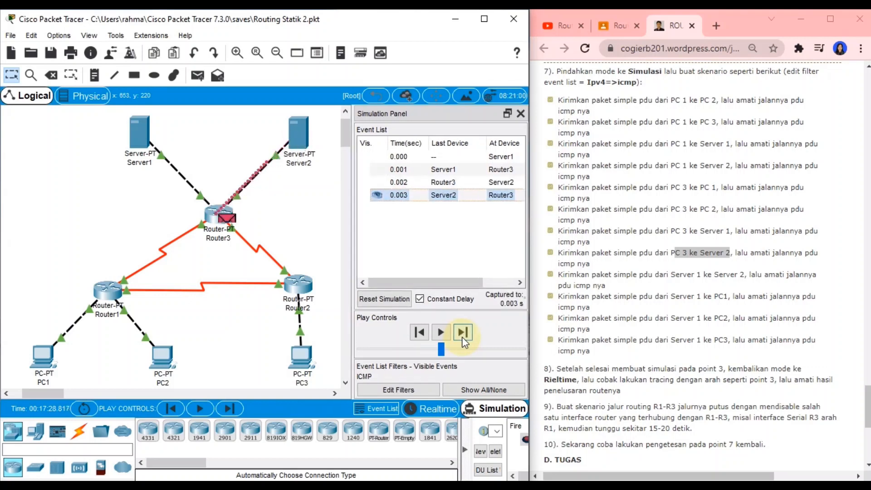
left_click(463, 333)
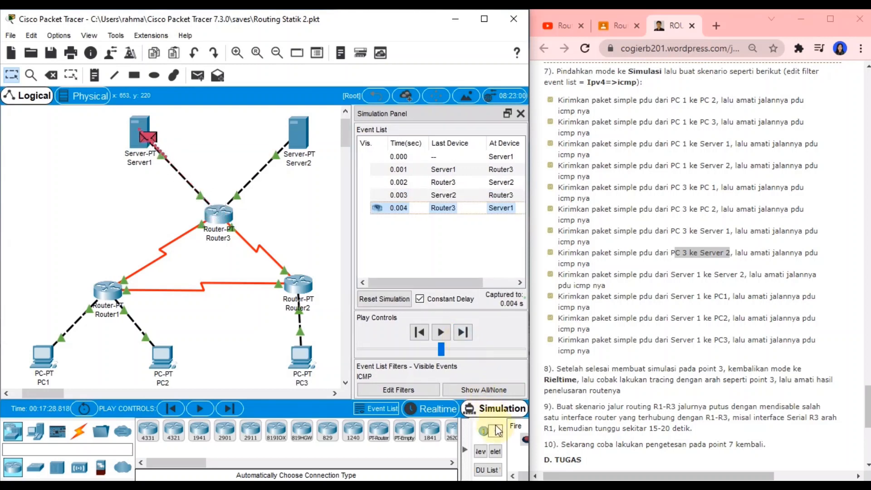
left_click(497, 451)
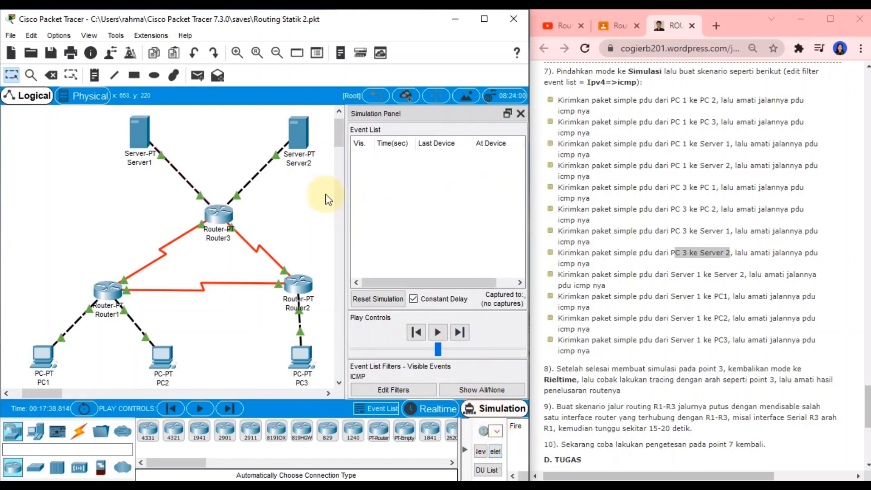
Send a simple PDU from Server1 to PC1 and capture its round trip back to Server1 event by event
left_click(197, 76)
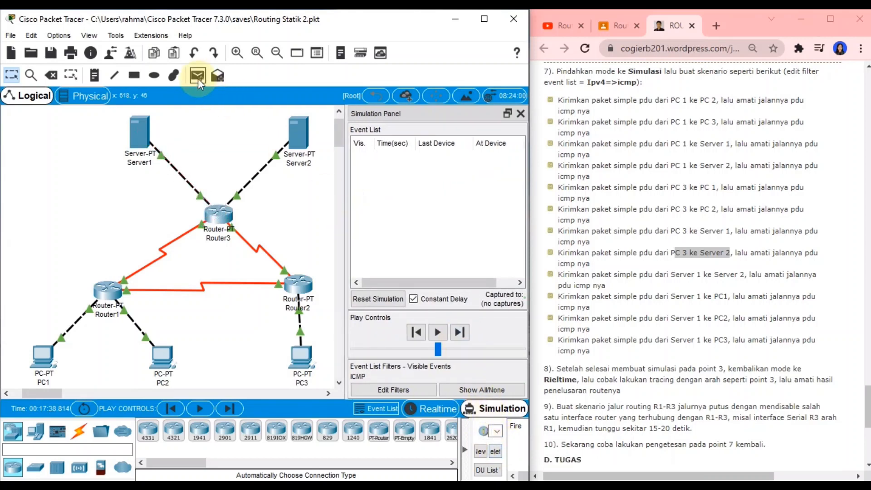
left_click(139, 135)
left_click(43, 351)
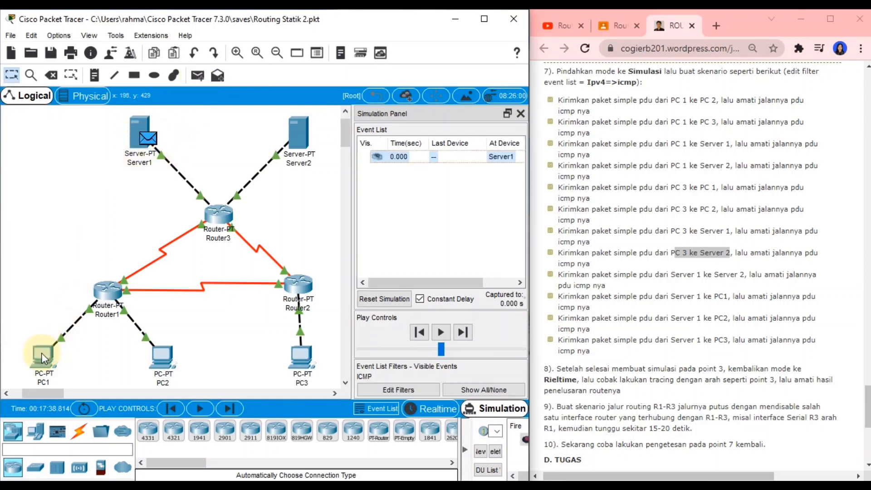
left_click(463, 334)
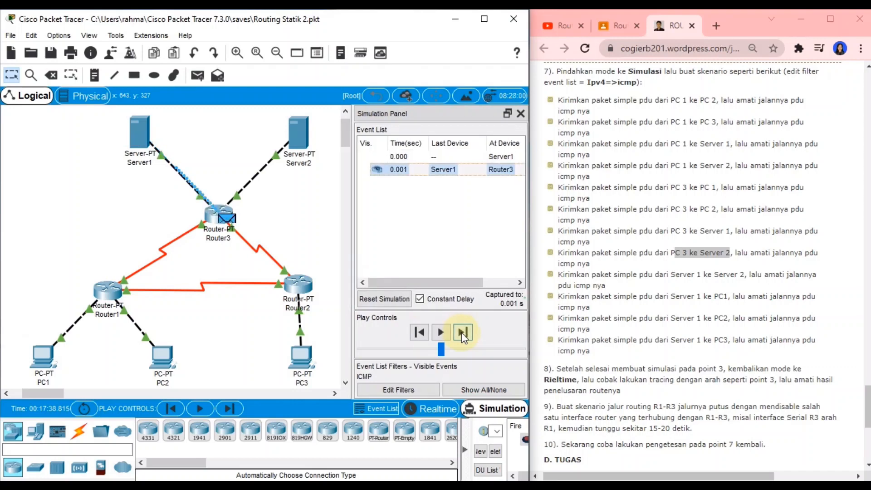
left_click(463, 334)
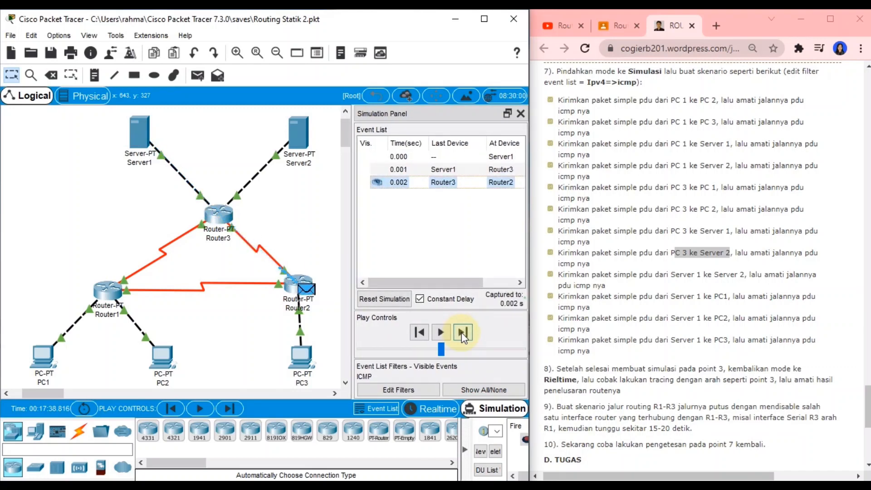
left_click(463, 333)
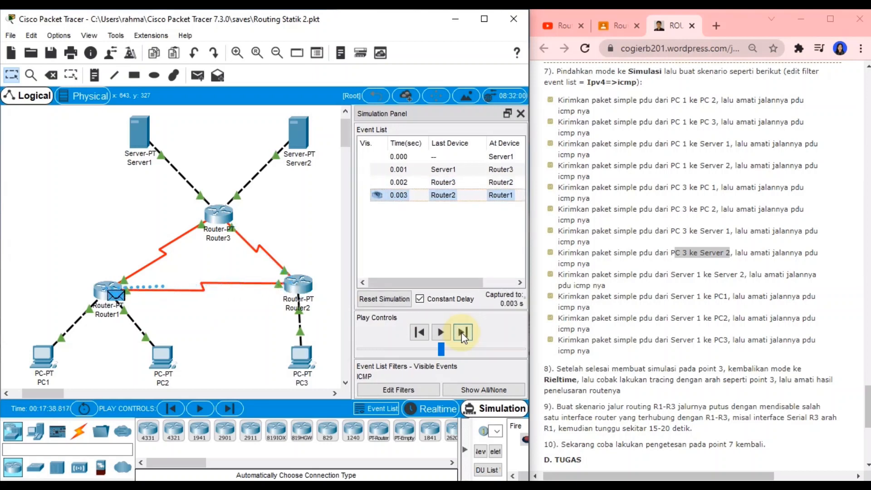
left_click(462, 333)
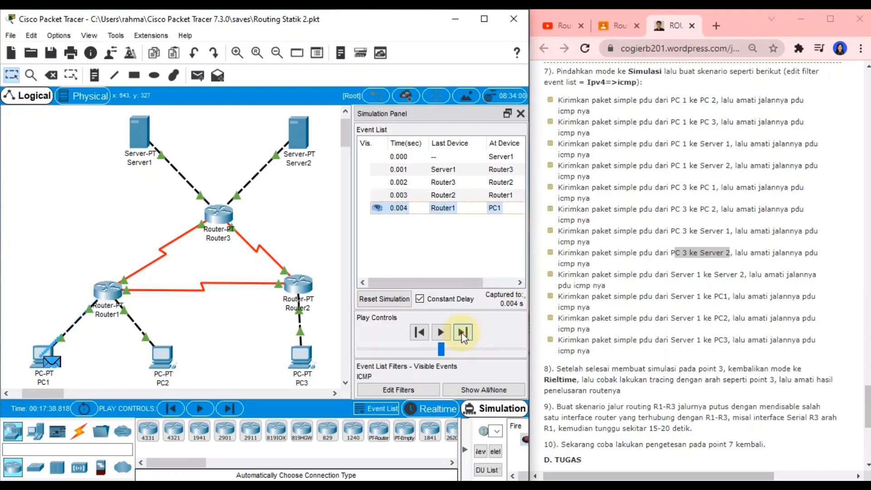
left_click(463, 334)
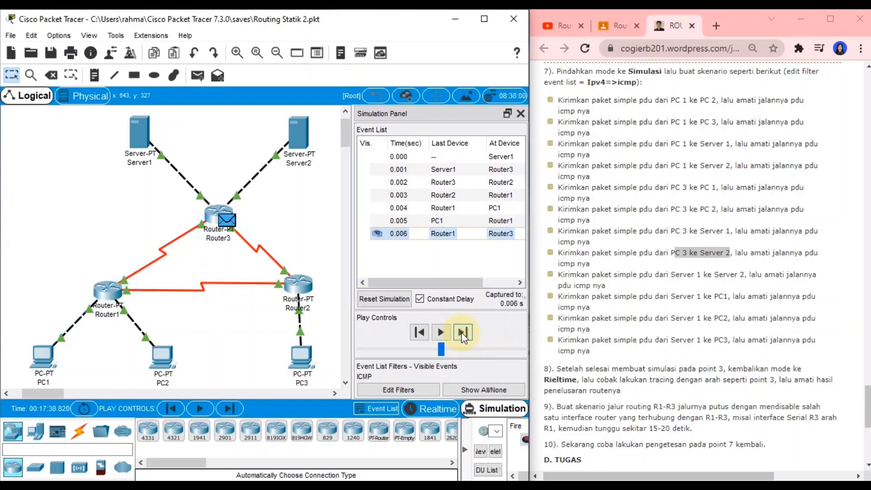
left_click(462, 332)
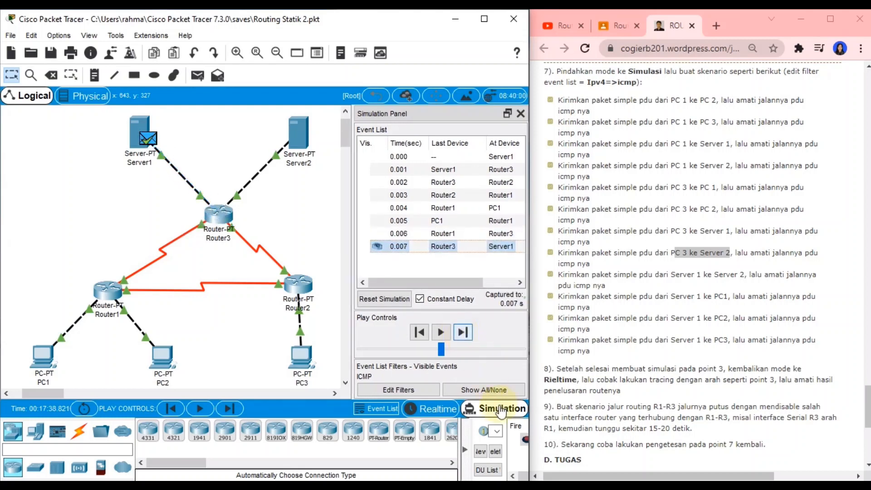
Delete the current scenario and add a simple PDU from Server1 to PC2
left_click(496, 451)
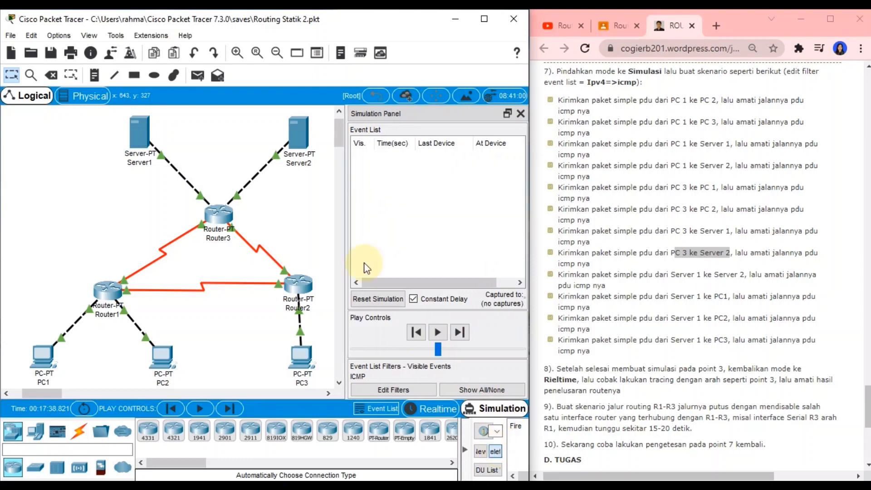
left_click(200, 78)
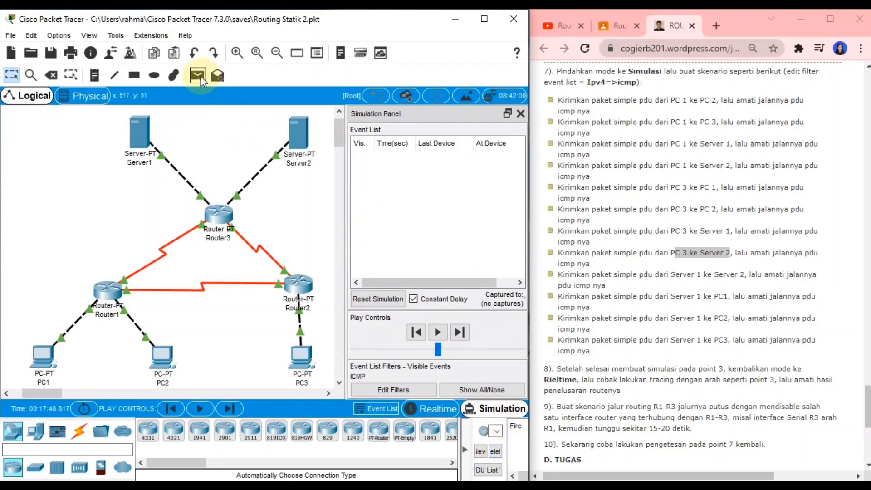
left_click(151, 133)
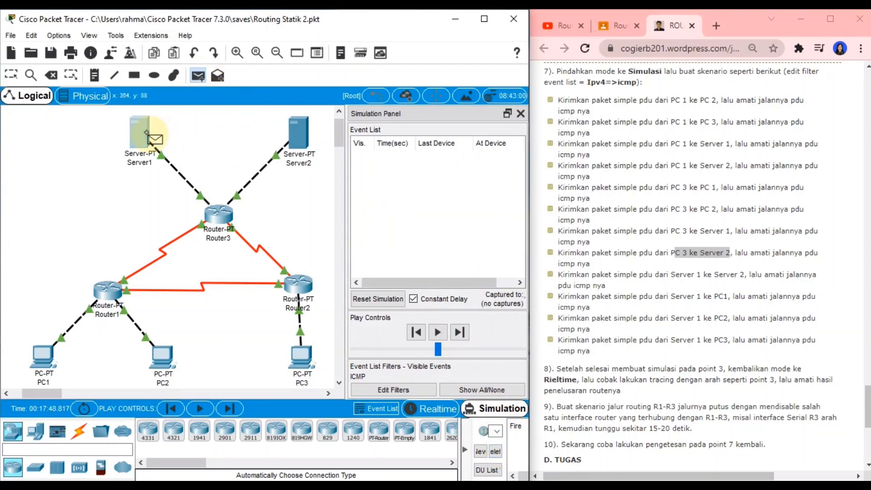
left_click(172, 361)
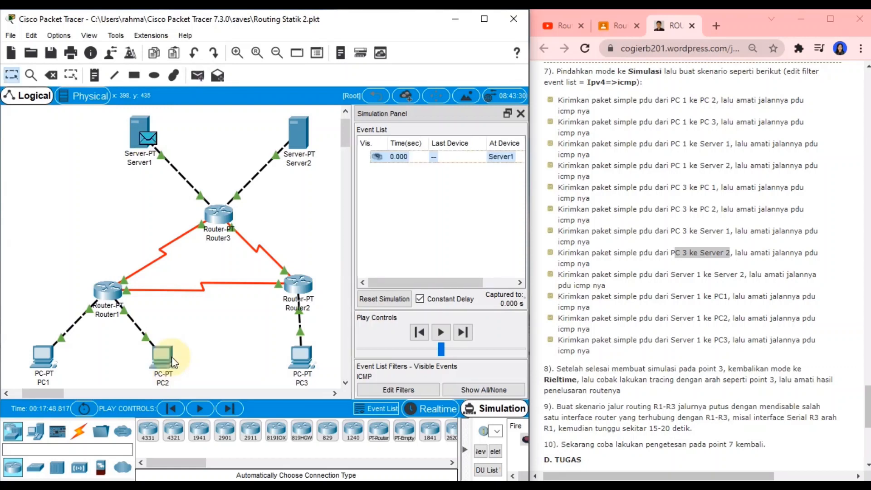
Capture the PDU's round trip from Server1 to PC2 and back event by event, and delete the scenario
left_click(466, 335)
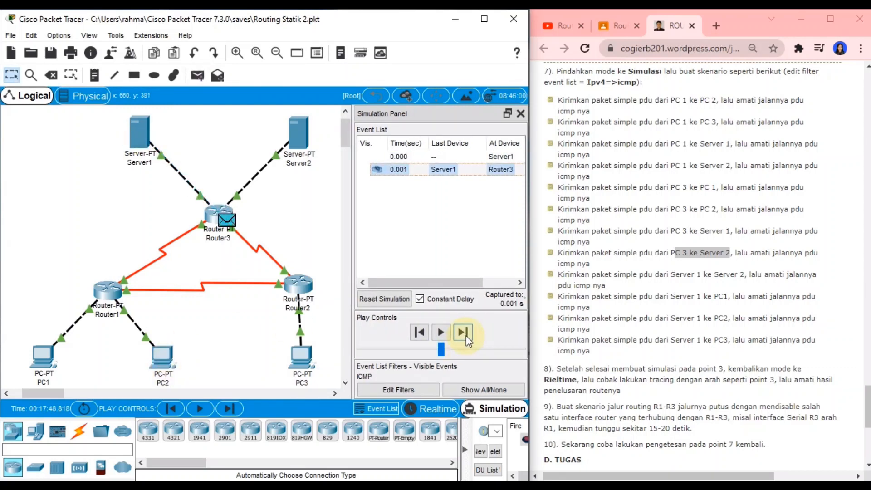
left_click(466, 335)
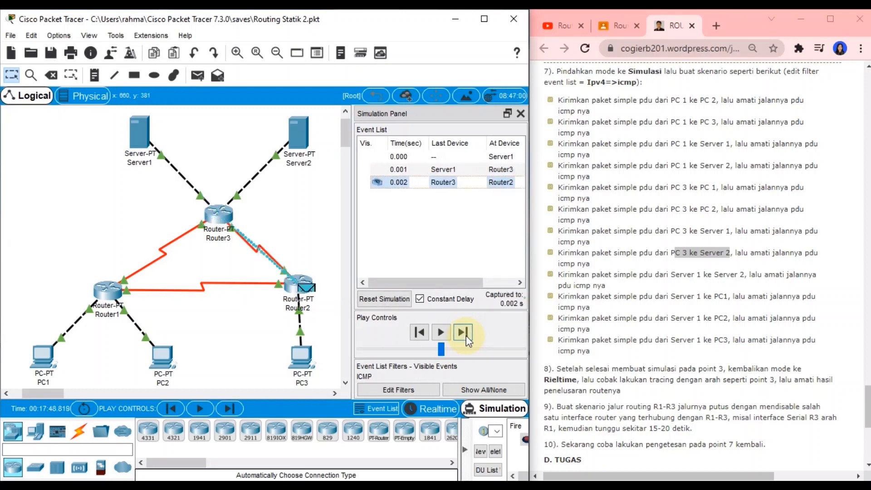
left_click(466, 336)
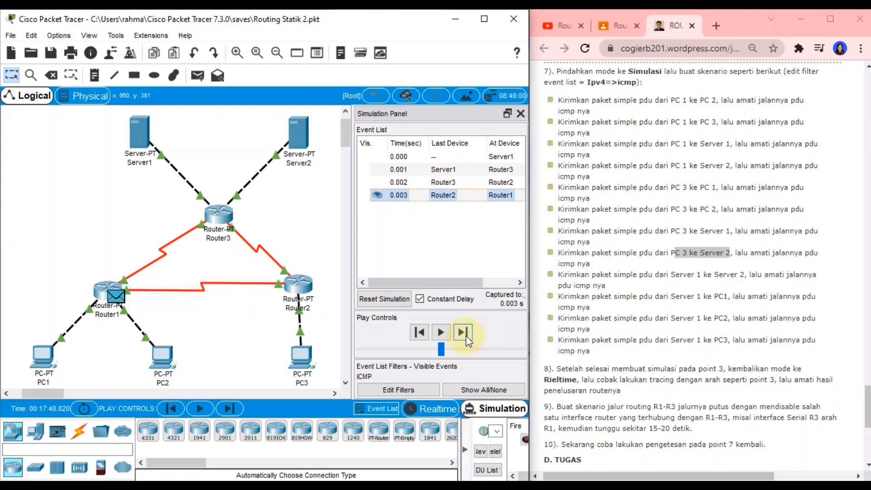
left_click(467, 335)
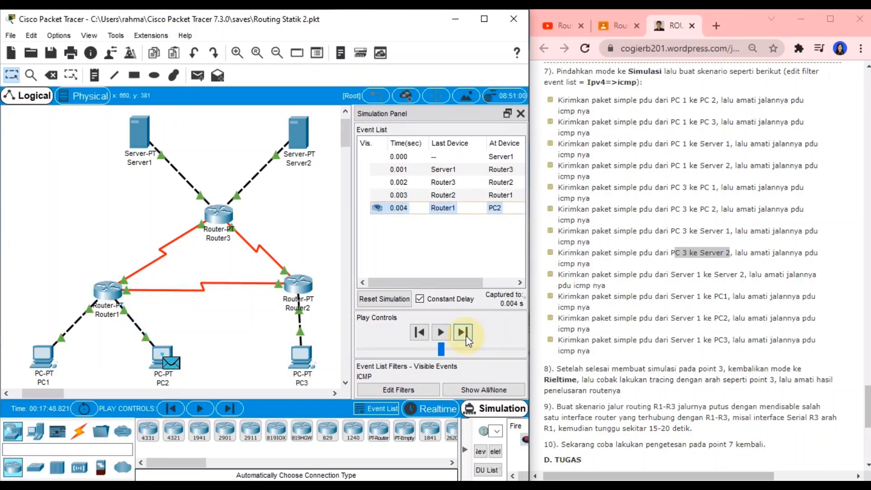
left_click(467, 336)
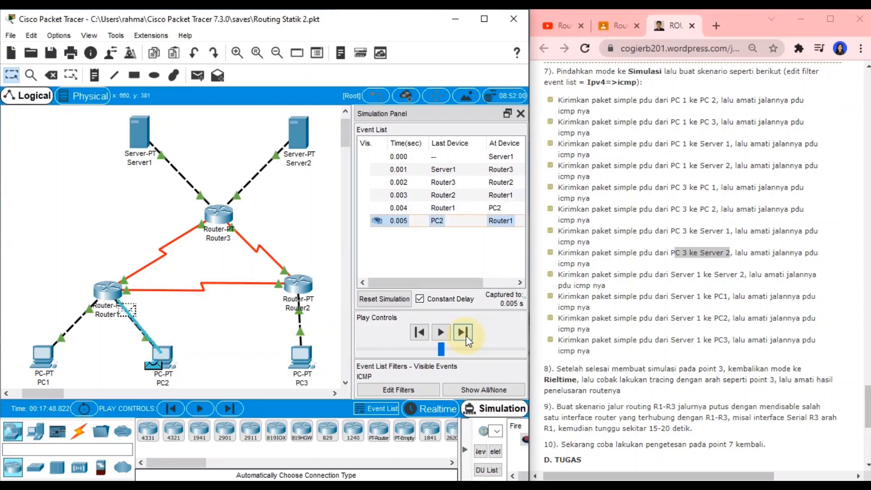
left_click(466, 336)
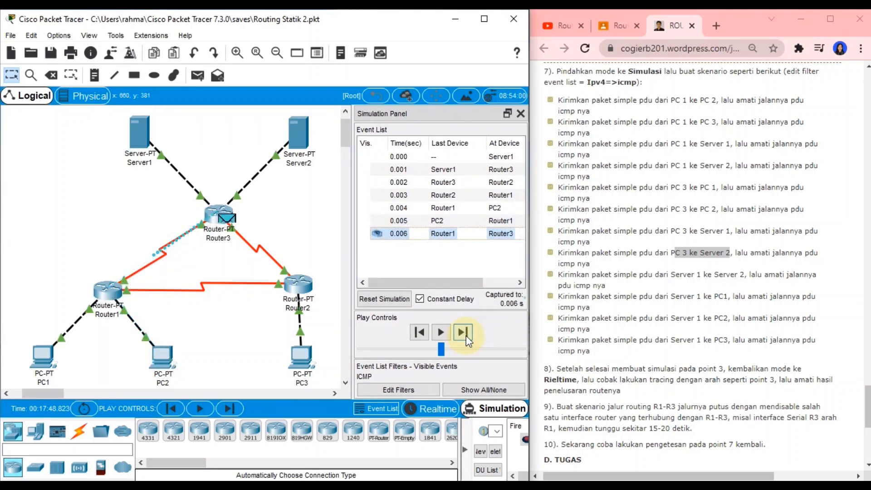
left_click(466, 335)
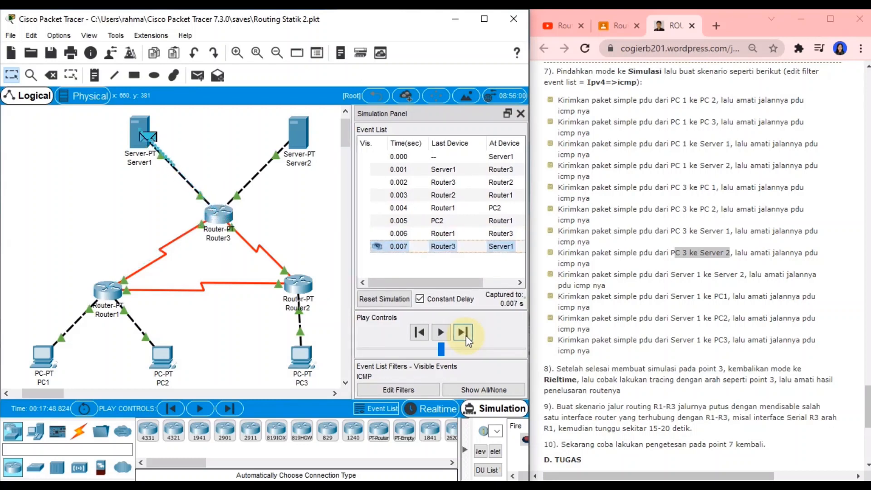
left_click(499, 454)
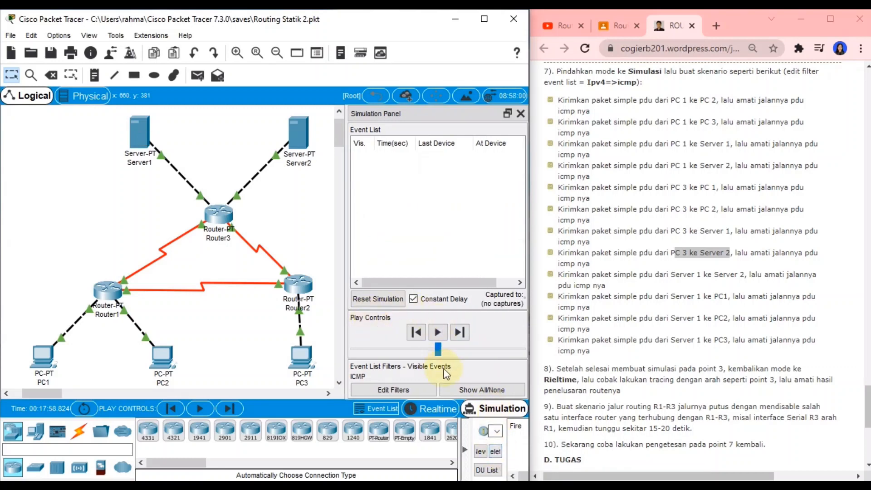
Send a simple PDU from Server1 to PC3, capturing its round trip back to Server1 event by event, and delete the scenario
left_click(200, 78)
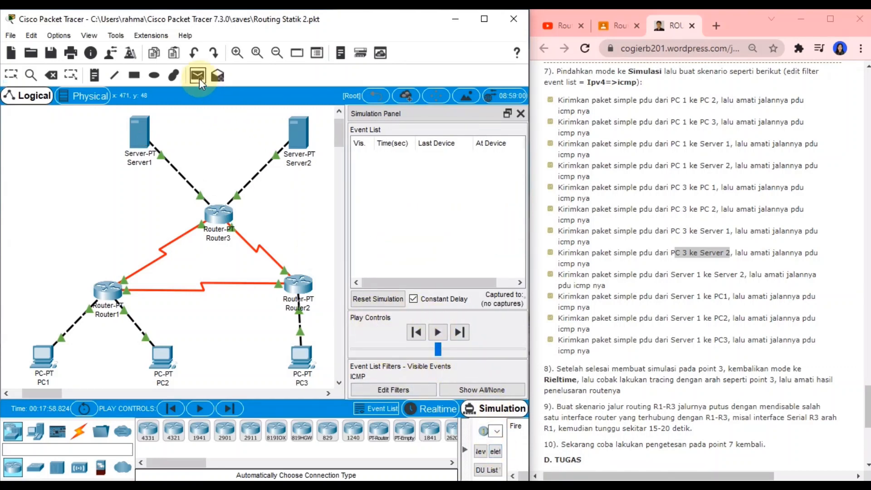
left_click(145, 138)
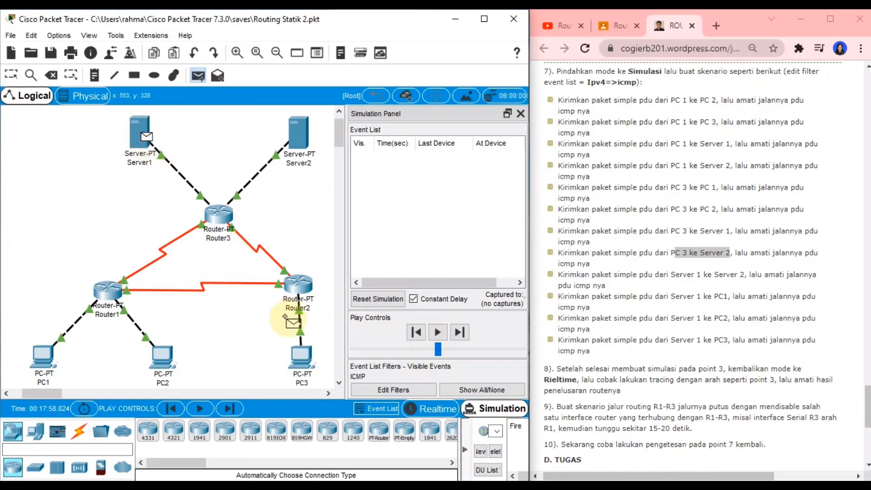
left_click(301, 356)
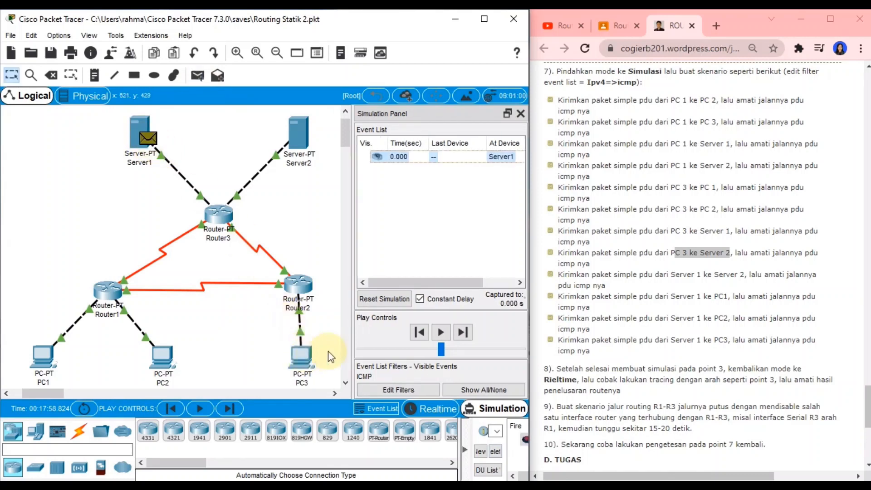
left_click(466, 334)
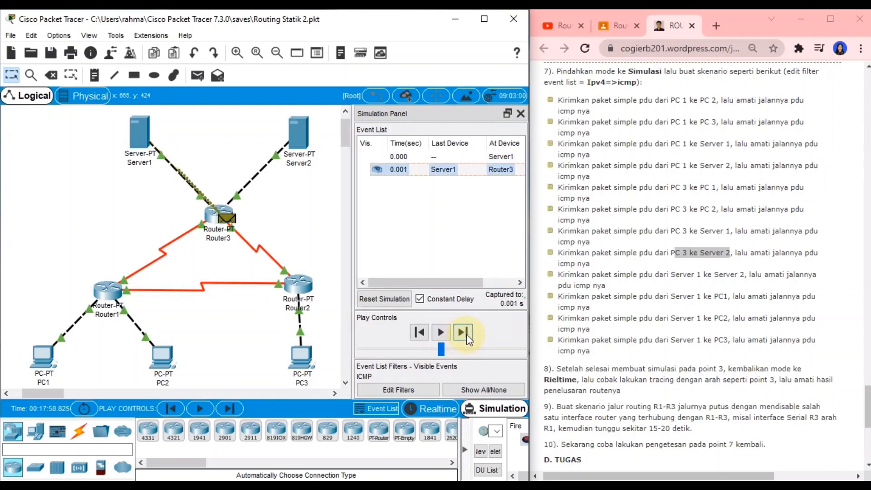
left_click(467, 336)
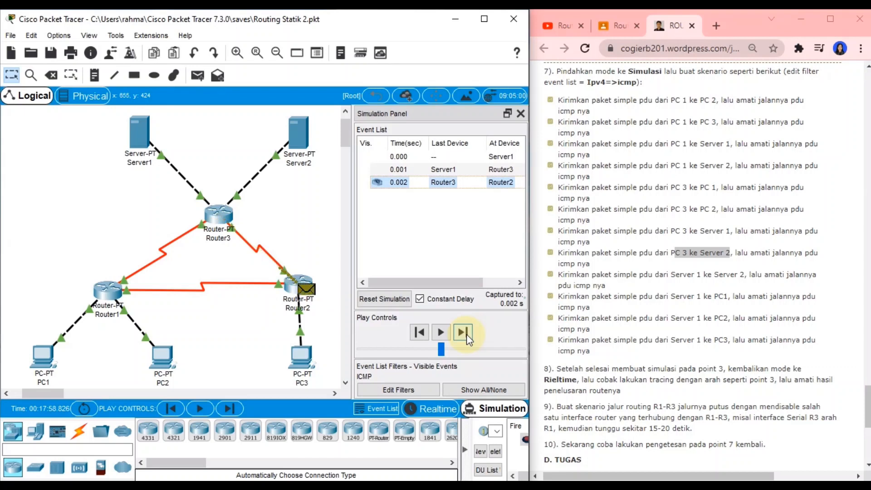
left_click(467, 336)
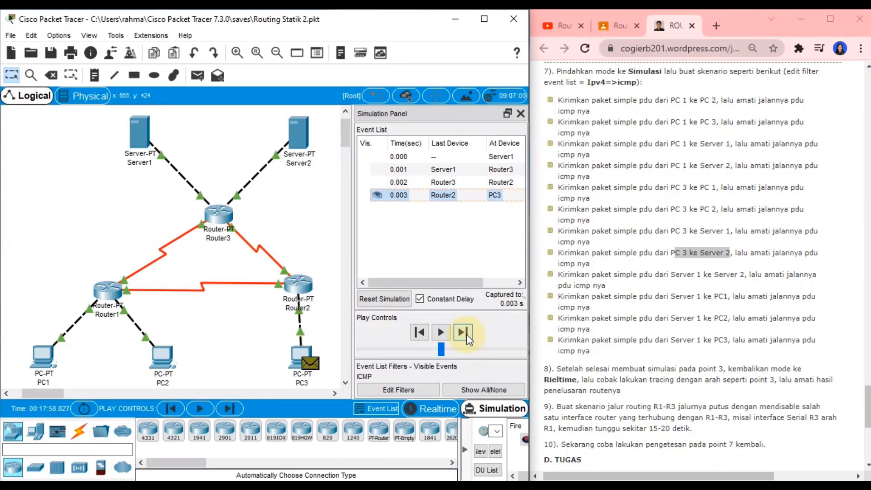
left_click(462, 332)
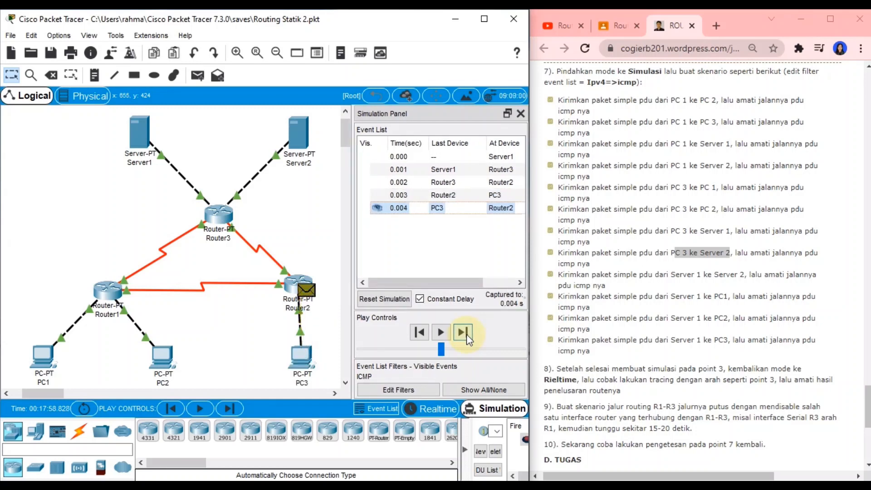
left_click(463, 332)
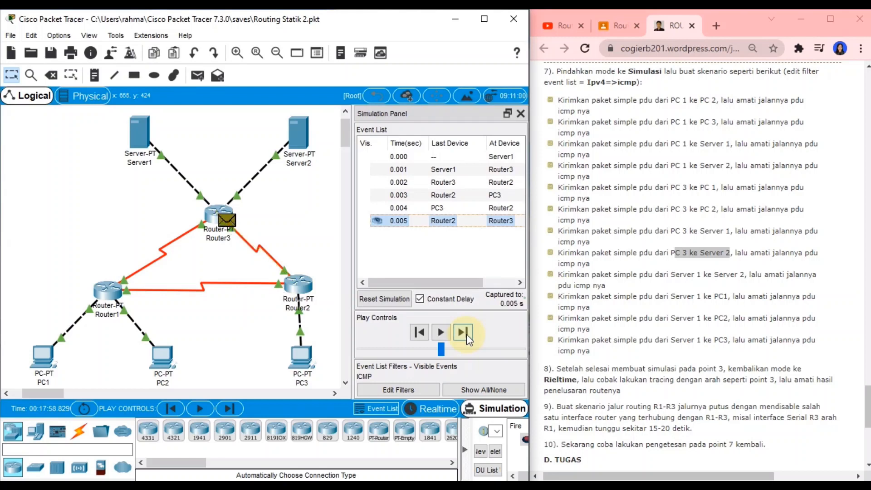
left_click(466, 334)
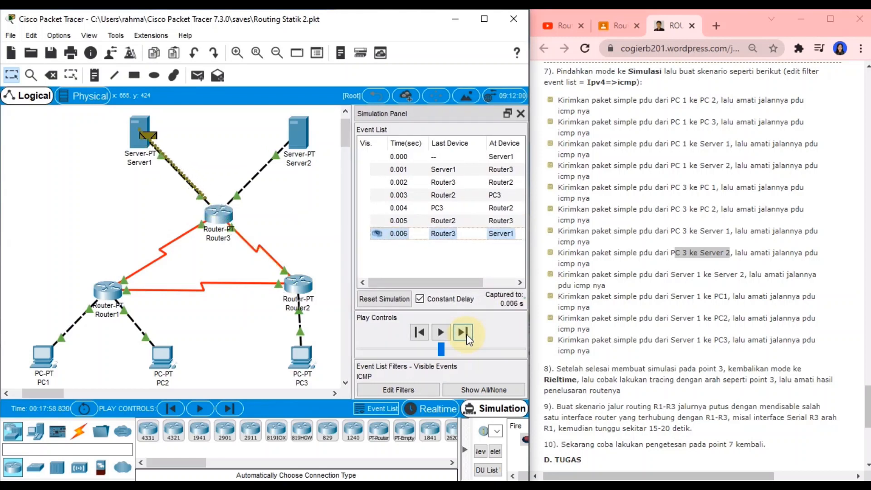
left_click(496, 451)
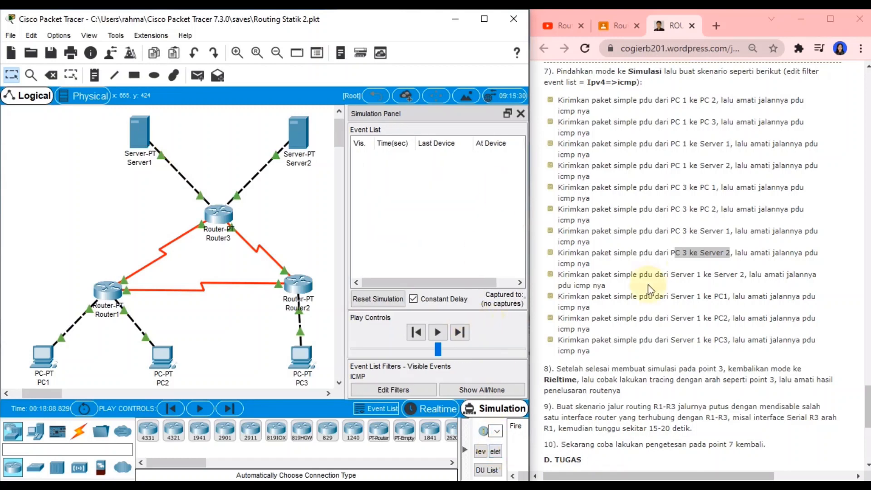
Read the guide's remaining instructions and return the network to Realtime mode
scroll(647, 284, "down", 3)
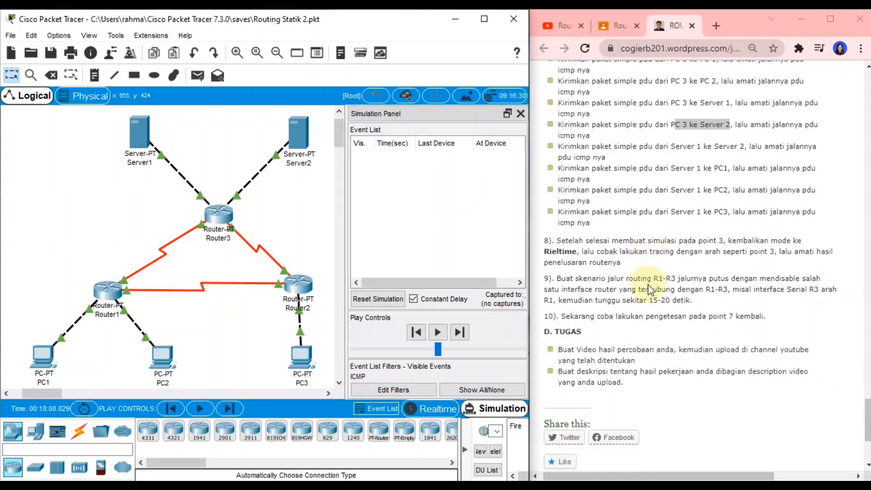
scroll(648, 284, "down", 1)
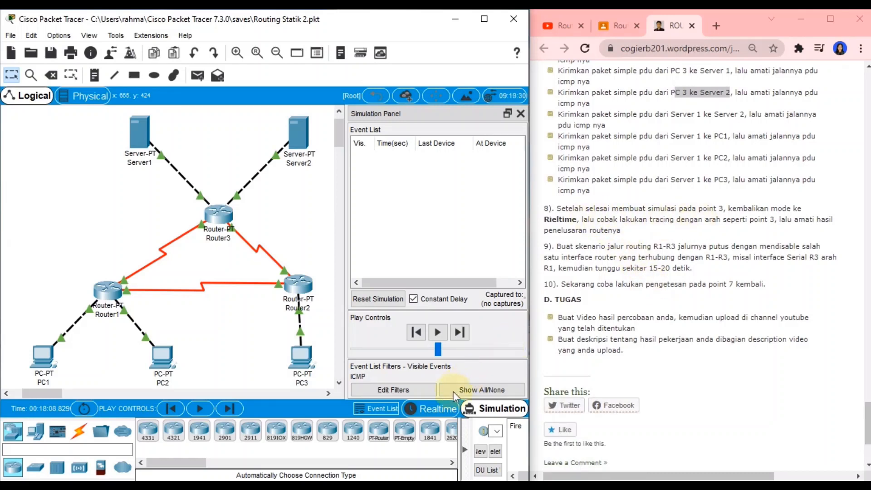
left_click(442, 406)
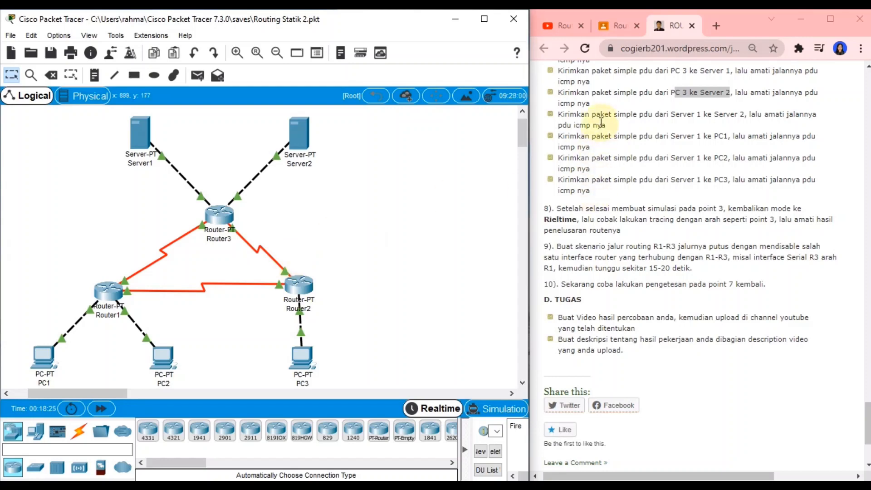
Trace the route from PC1 to PC2 at 192.168.1.65 in PC1's Command Prompt, following the guide's list of paths
scroll(601, 123, "up", 3)
scroll(601, 123, "up", 1)
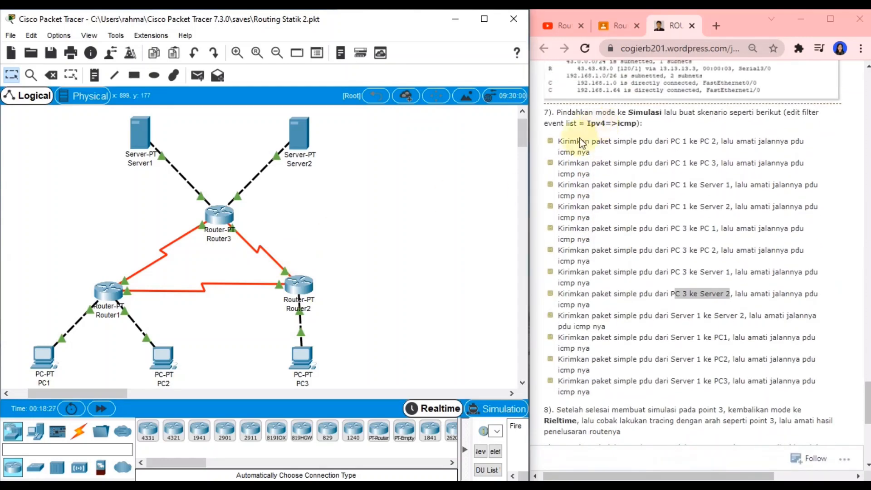
left_click(53, 358)
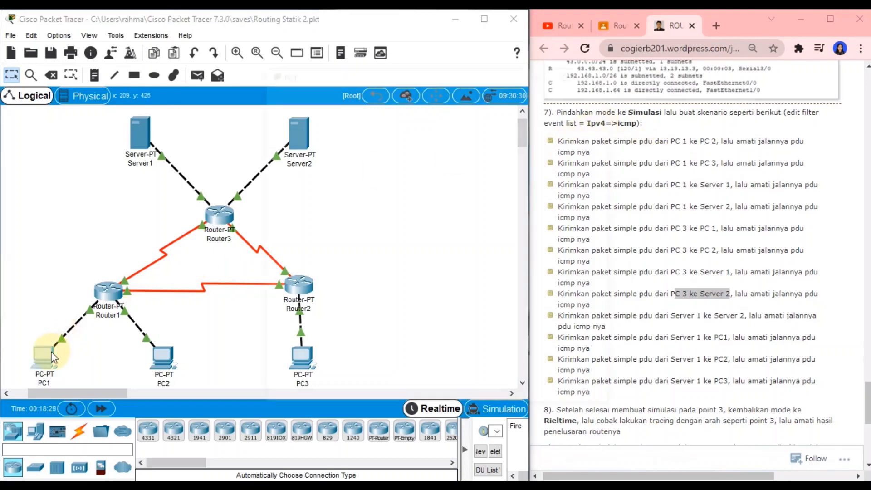
left_click(363, 99)
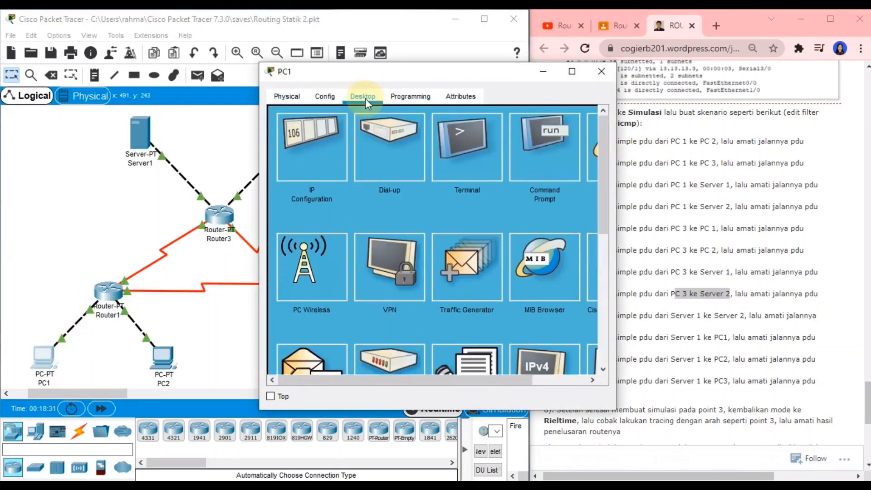
left_click(542, 145)
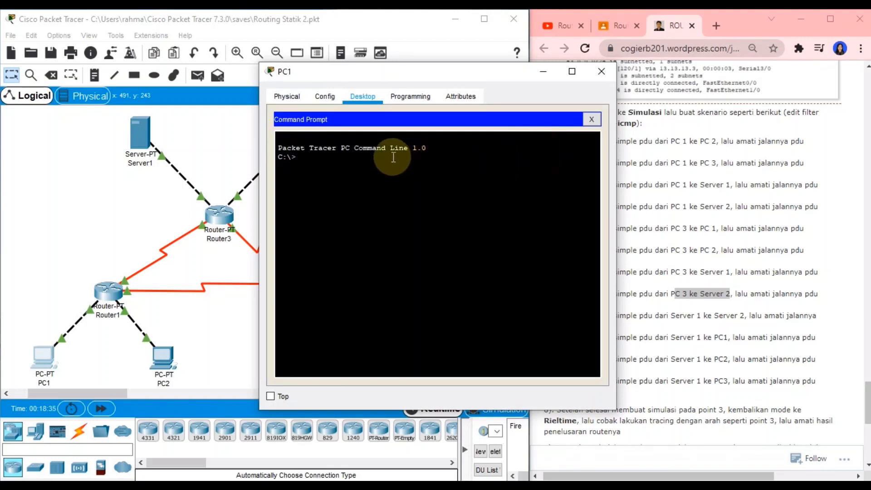
key("Return")
type("tracert 192.168.1.65")
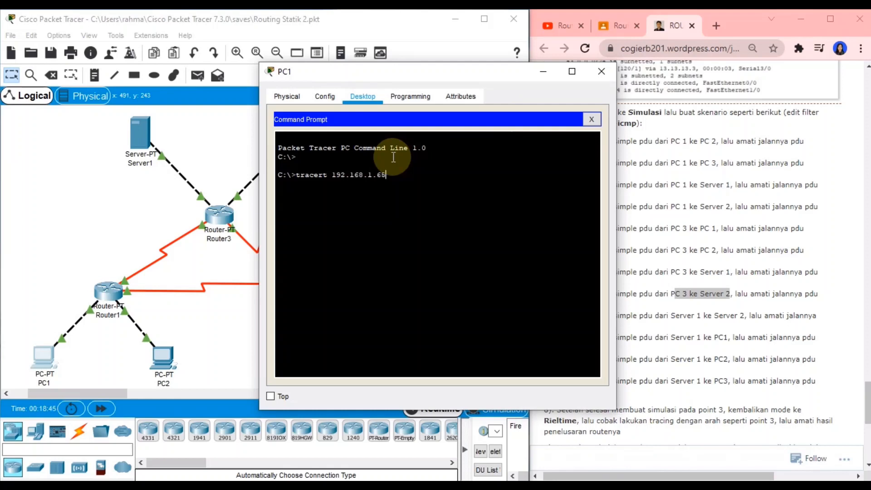
key("Return")
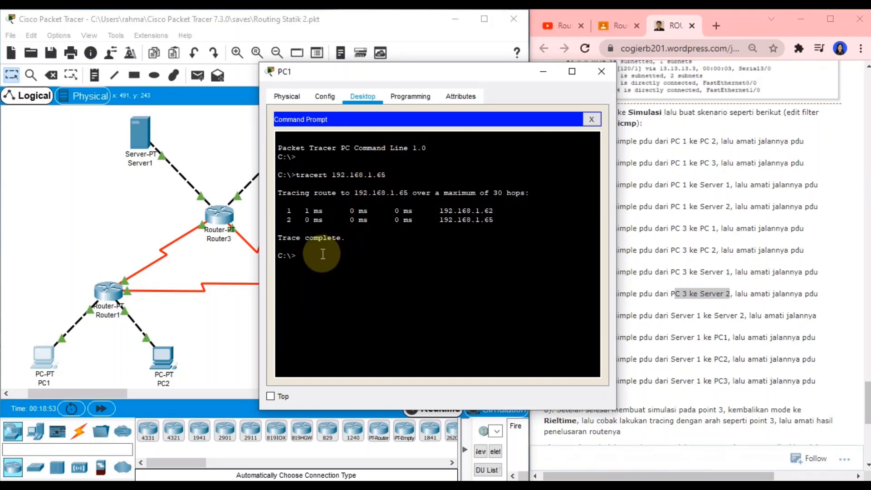
Trace the routes from PC1 to 192.168.1.253, 33.33.33.1 and 43.43.43.1, and close PC1's window
type("tracert 192.168.1.253")
key("Return")
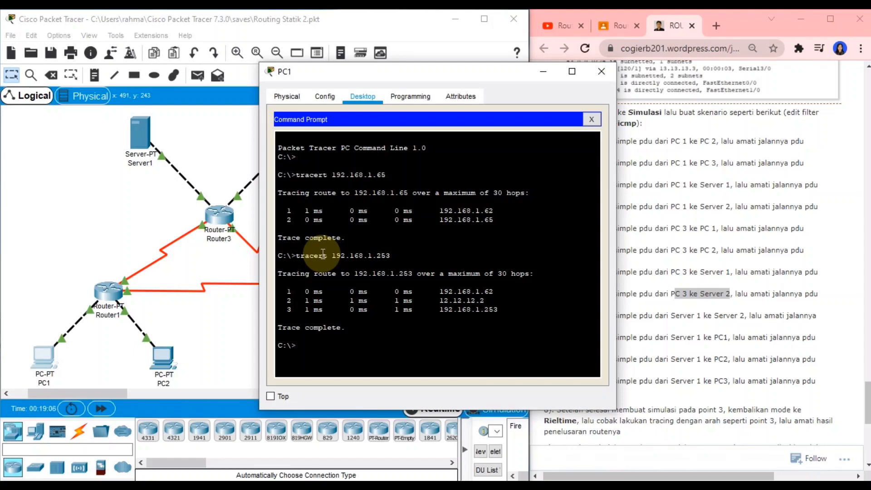
type("tracert 33.33.33.1")
key("Return")
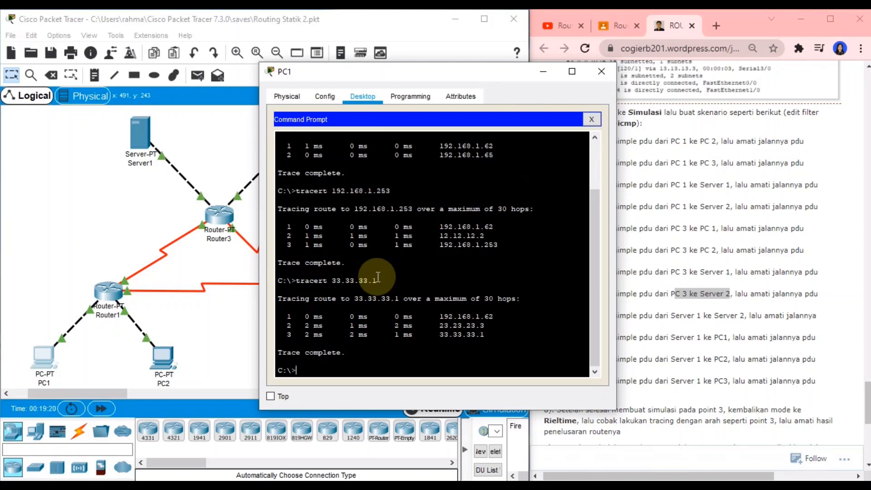
type("tracert 43.43.43.1")
key("Return")
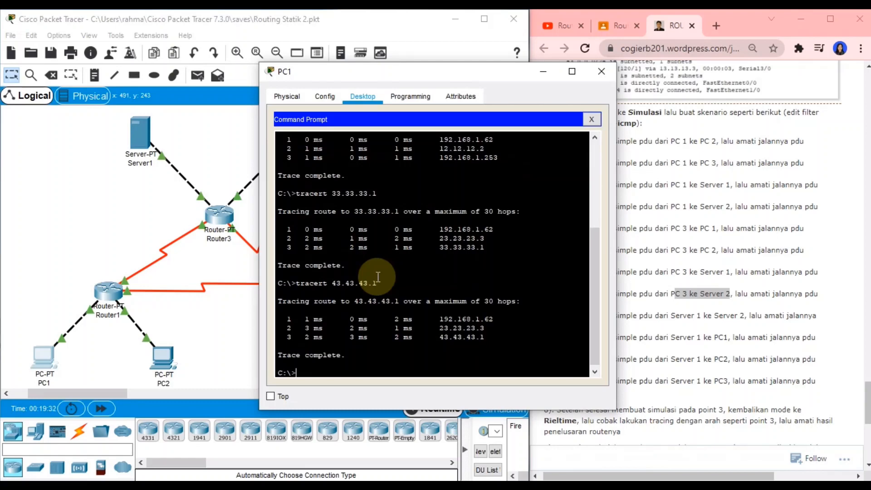
left_click(598, 72)
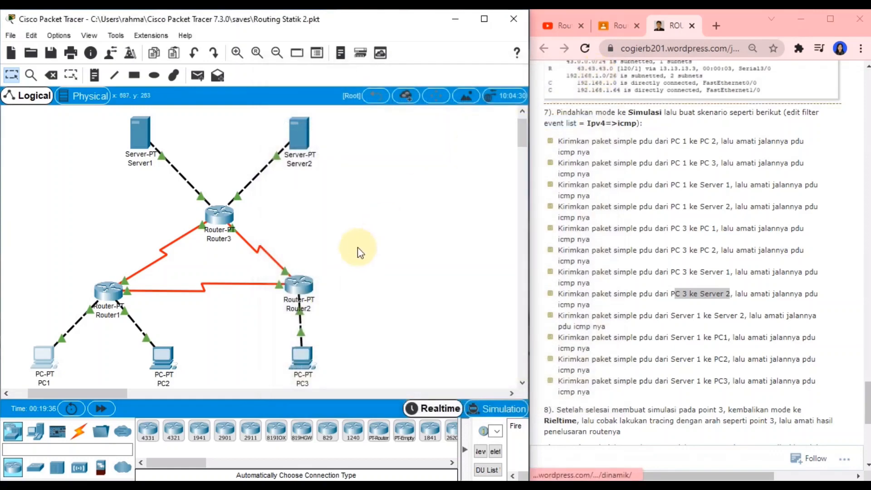
Trace the routes from PC3 to PC1 at 192.168.1.1 and PC2 at 192.168.1.65 in PC3's Command Prompt
left_click(296, 353)
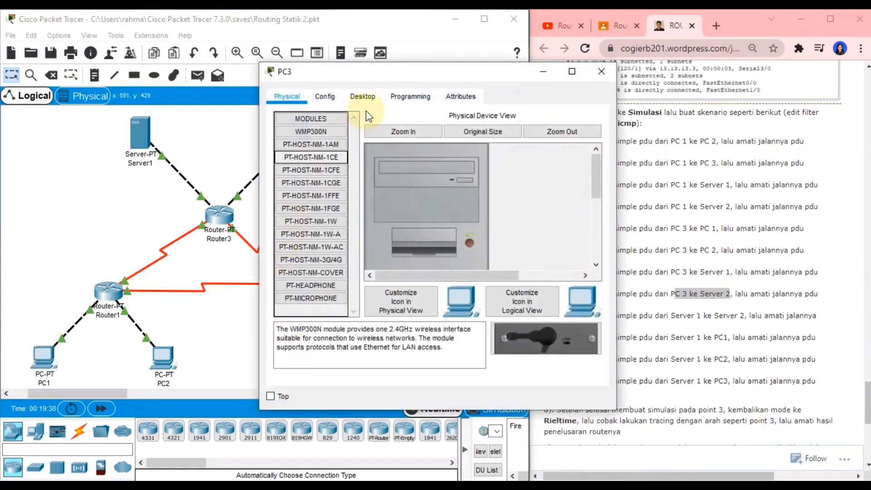
left_click(361, 96)
left_click(528, 164)
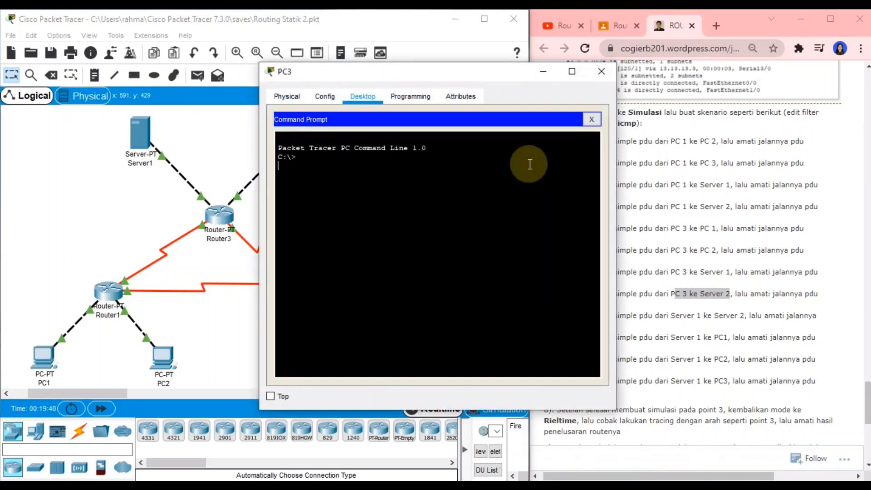
key("Return")
type("tracert")
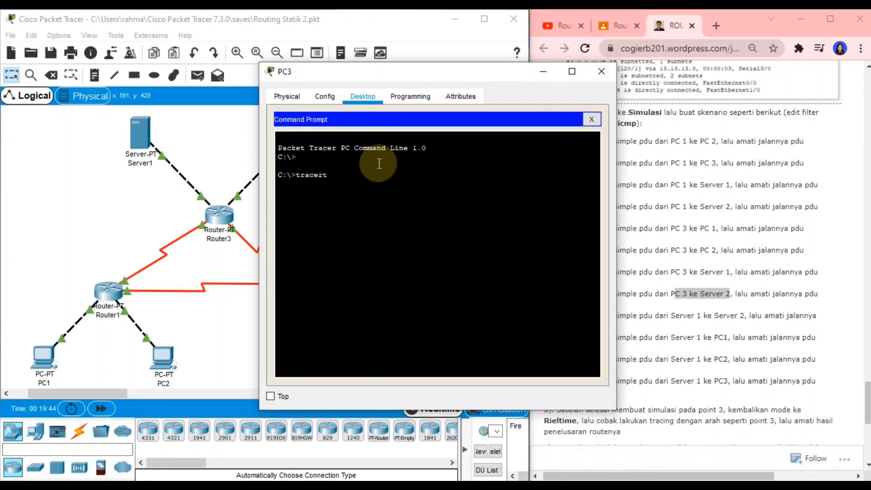
type(" 192.168.1.1")
key("Return")
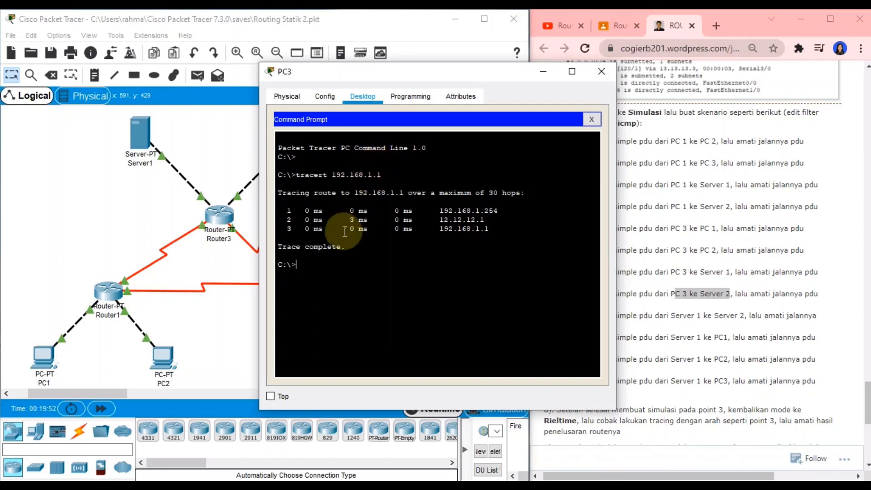
type("tracert 192.168.1.65")
key("Return")
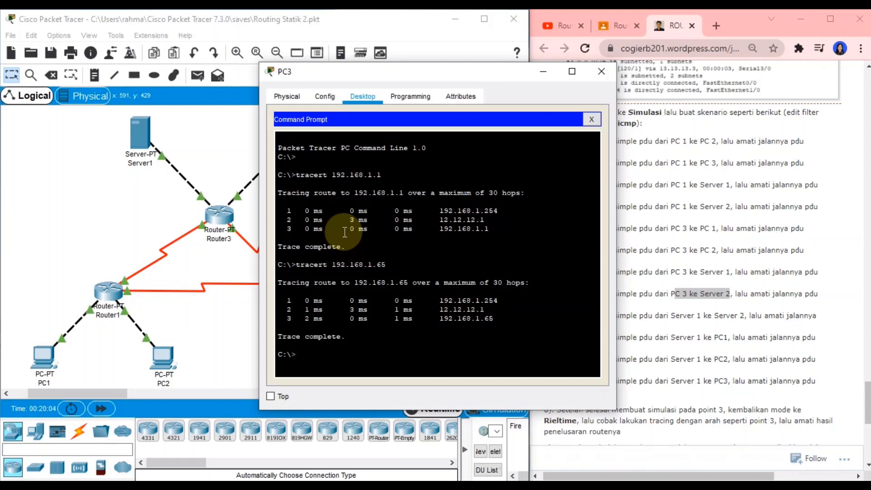
Trace the routes from PC3 to 33.33.33.1 and 43.43.43.1, review the traces, and close PC3's window
type("tracert")
type("33.33.33.1")
key("Return")
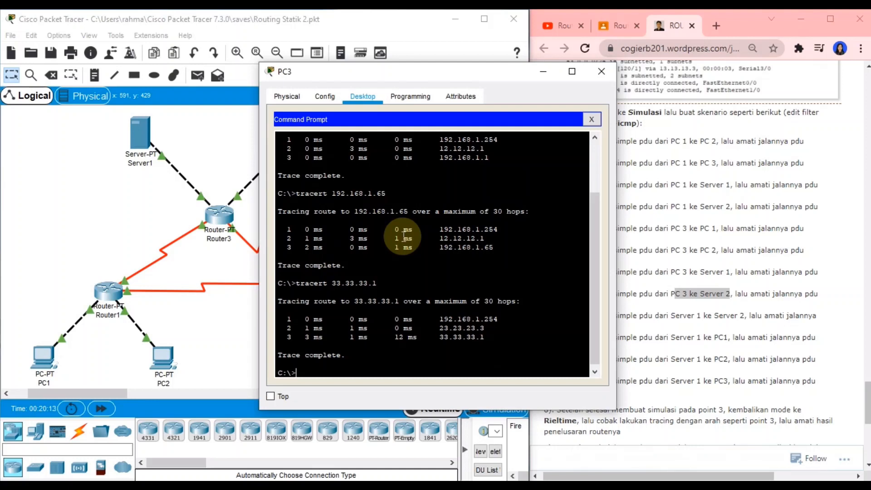
type("tracert 43.43.43.1")
key("Return")
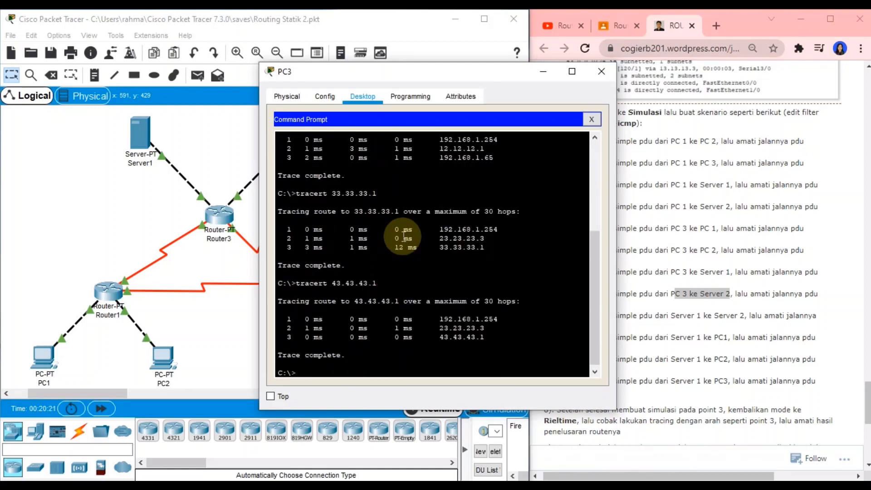
scroll(431, 222, "up", 5)
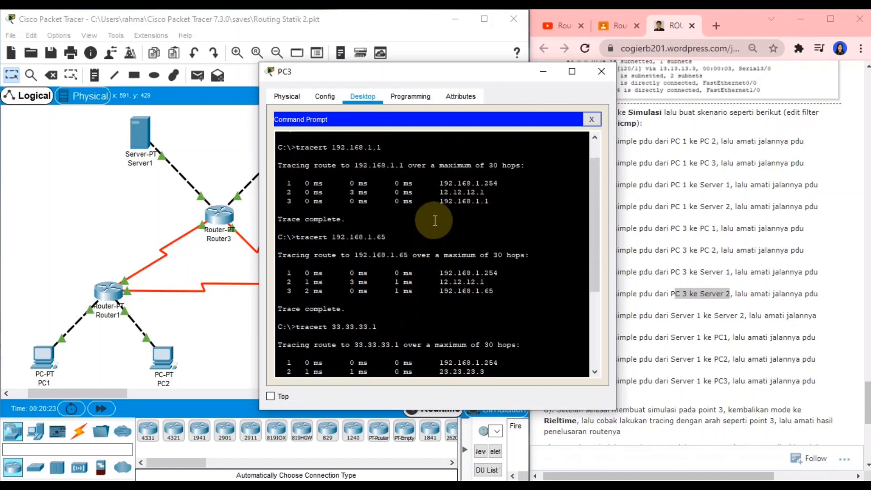
scroll(435, 221, "down", 5)
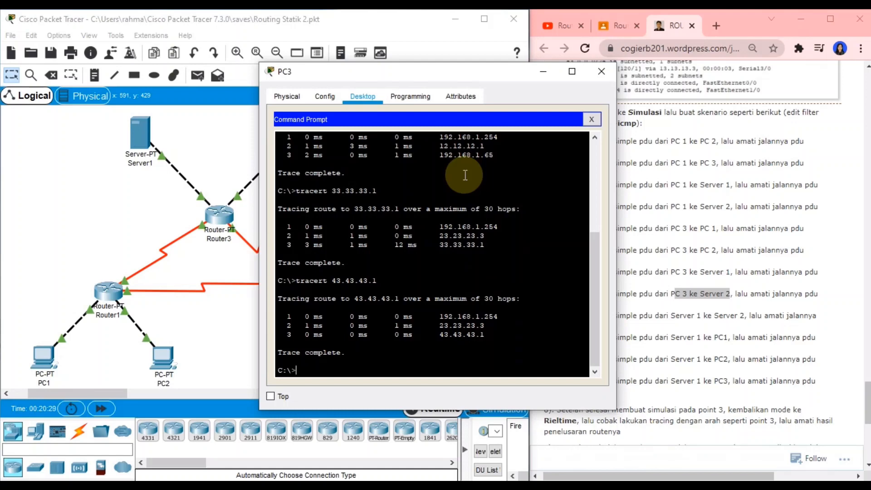
left_click(598, 68)
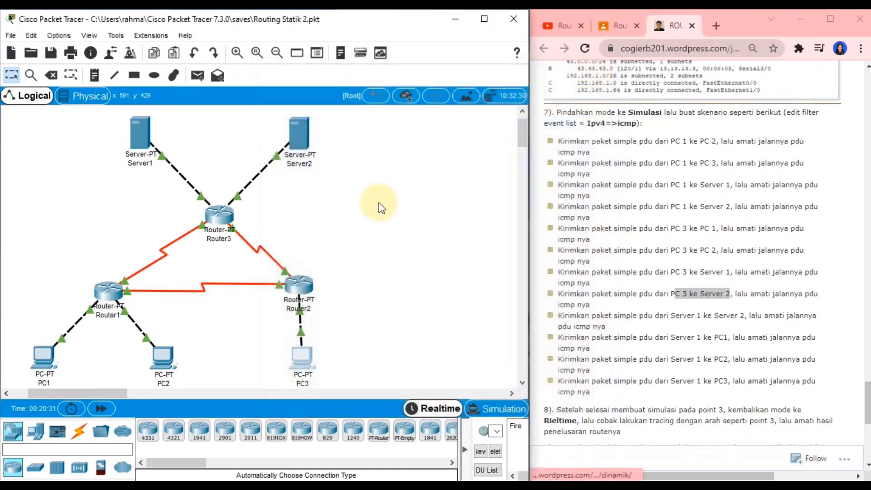
Trace the route from Server1 to Server2 at 43.43.43.1 in Server1's Command Prompt
left_click(142, 132)
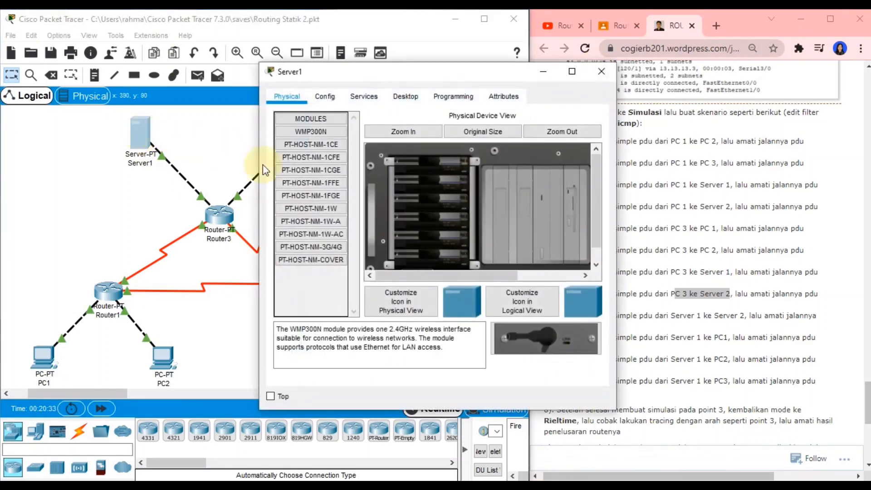
left_click(404, 95)
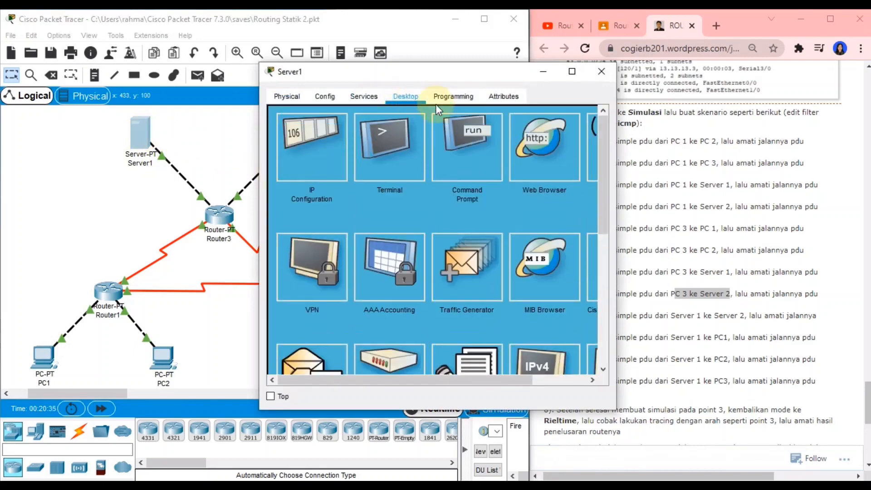
left_click(462, 145)
key("Return")
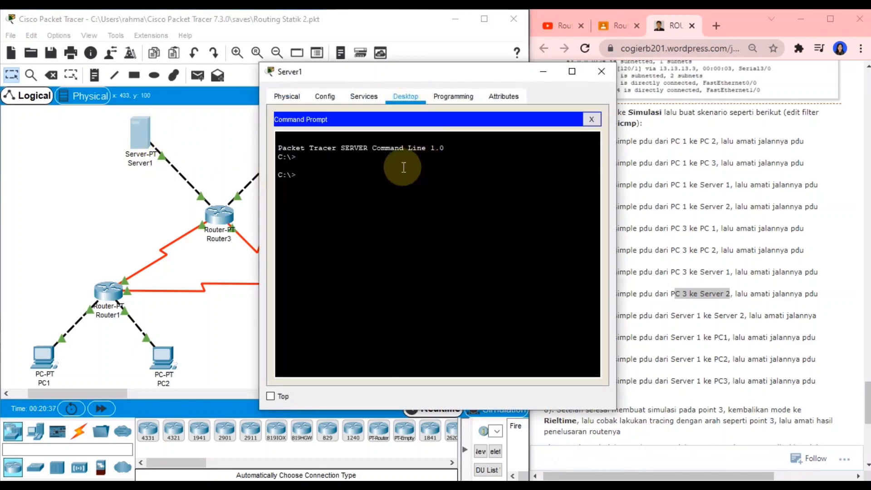
type("tracert 43.43.43.1")
key("Return")
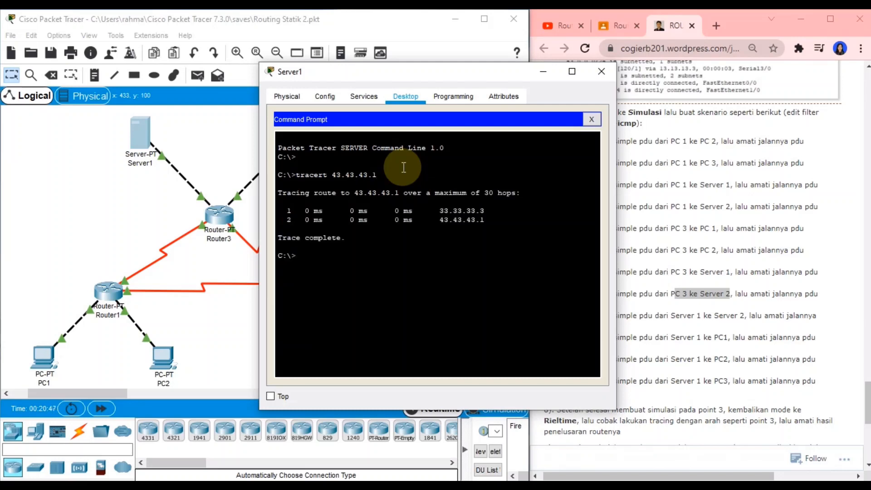
Trace the routes from Server1 to 192.168.1.1, 192.168.1.65 and 192.168.1.253, and close Server1's window
type("tracert 192.168.1.1")
key("Return")
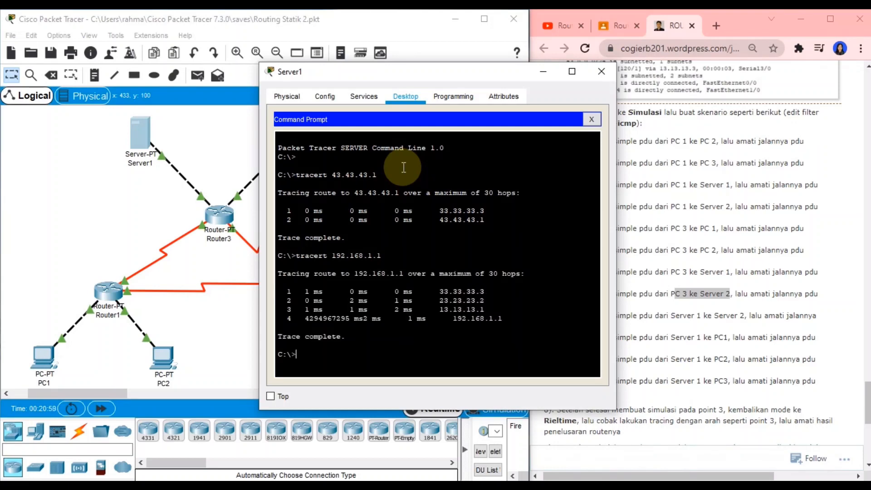
type("tracert 192.168.1.65")
key("Return")
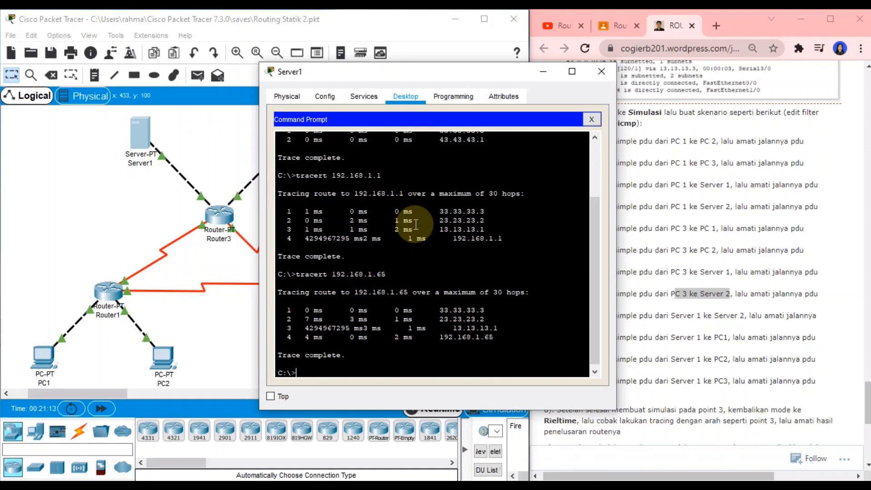
type("tracert 192.168.1.253")
key("Return")
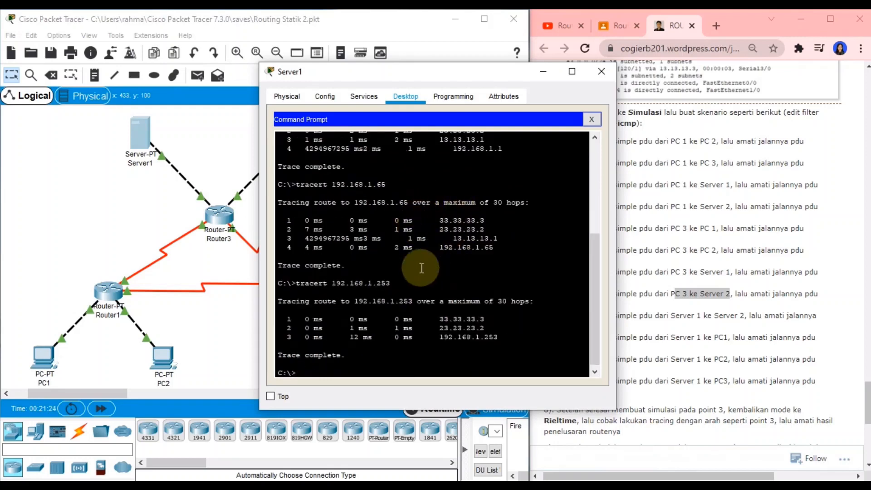
scroll(421, 268, "up", 2)
scroll(417, 267, "down", 1)
left_click(602, 71)
Following the guide's point 9, break the R1-R3 path by switching off Router3's Serial2/0 port, and close the router's window
scroll(672, 224, "down", 5)
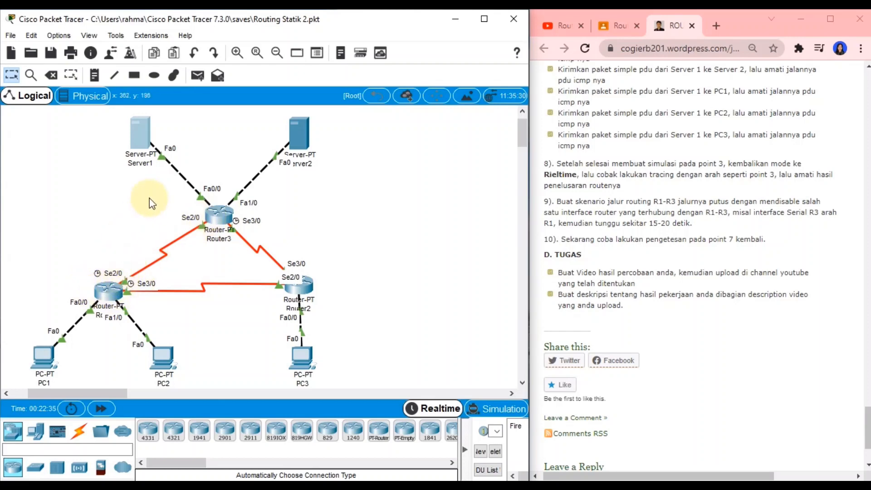
left_click(216, 217)
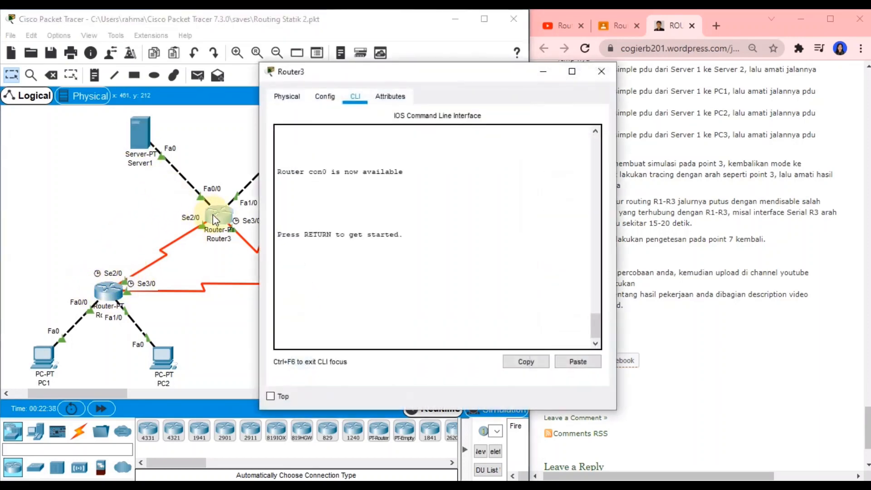
left_click(324, 105)
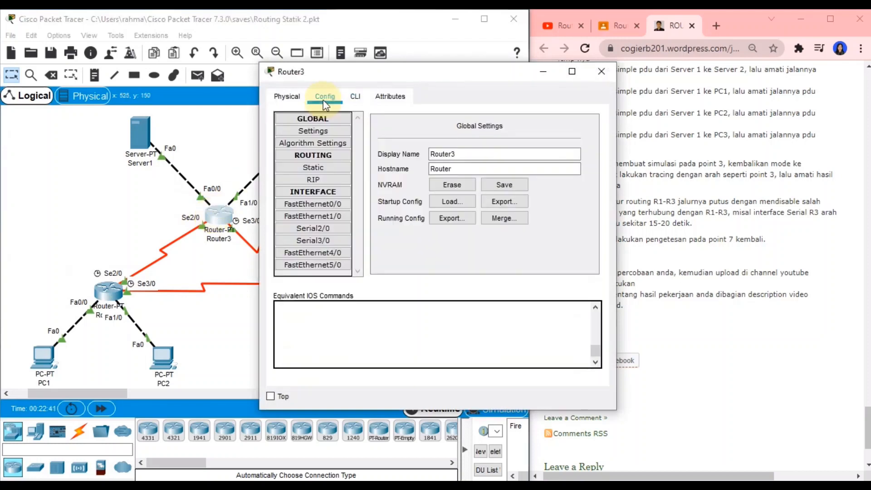
left_click(320, 229)
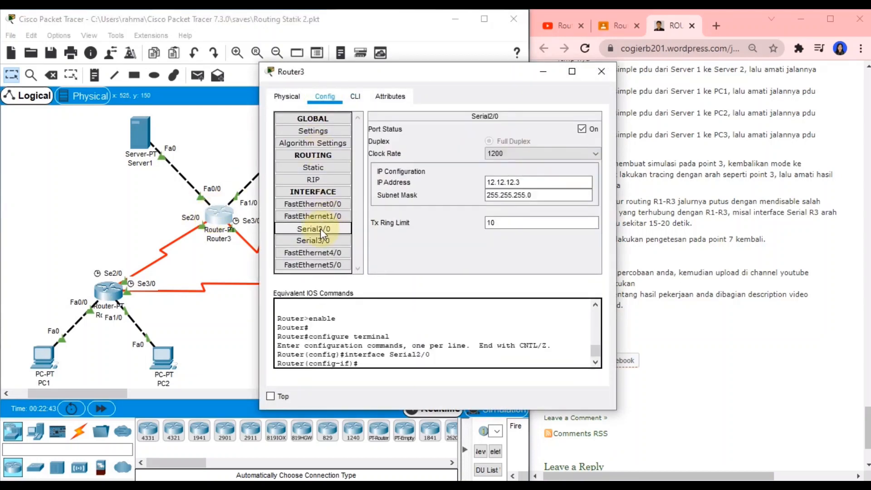
left_click(582, 130)
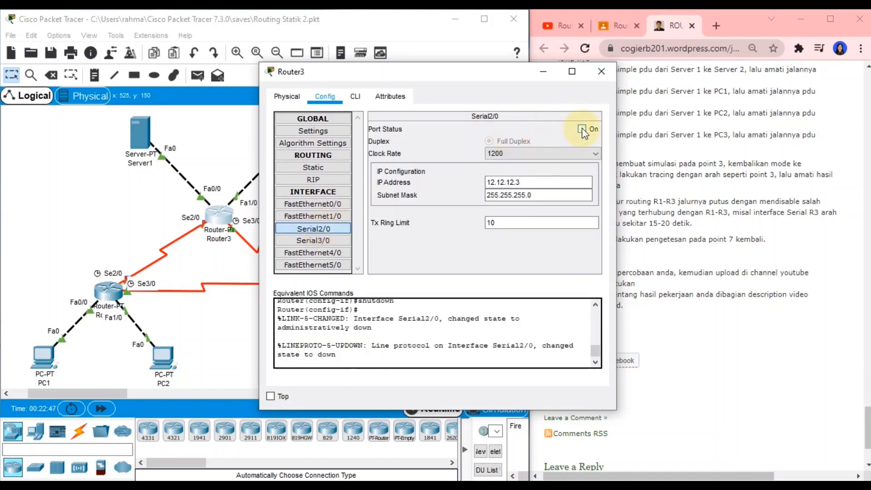
left_click(604, 72)
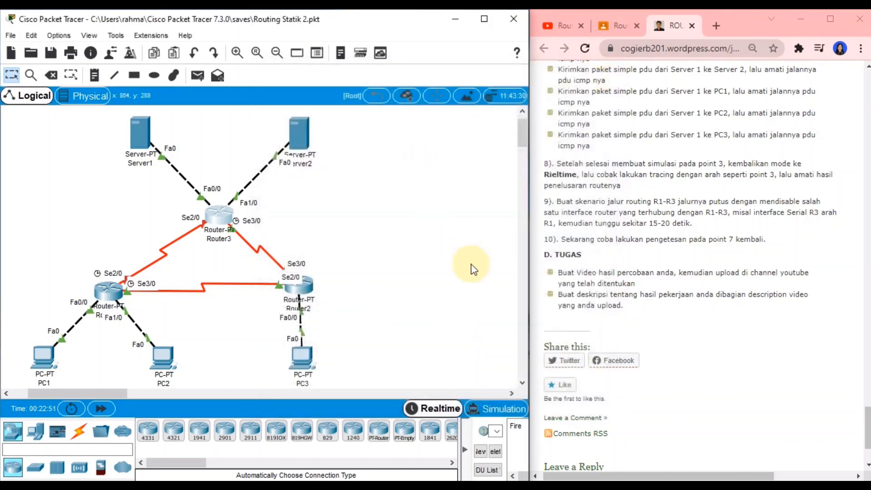
Switch the network to Simulation mode and add a simple PDU from PC1 to Server1
left_click(482, 411)
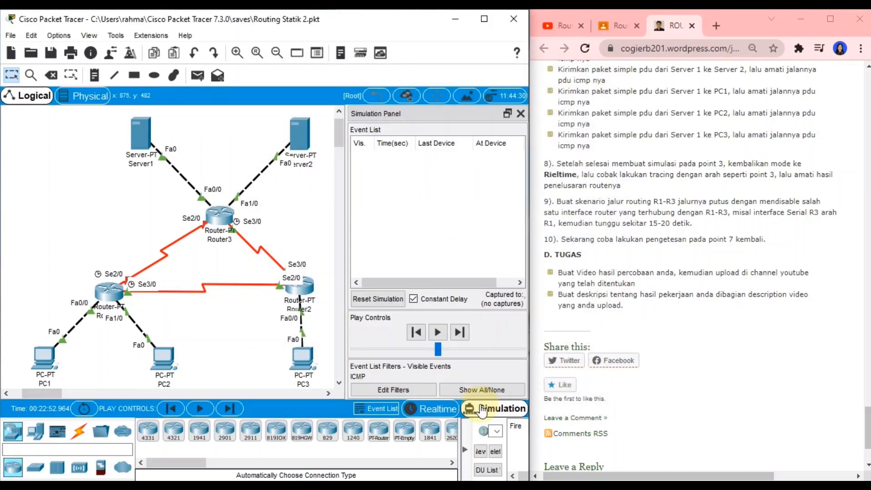
left_click(199, 76)
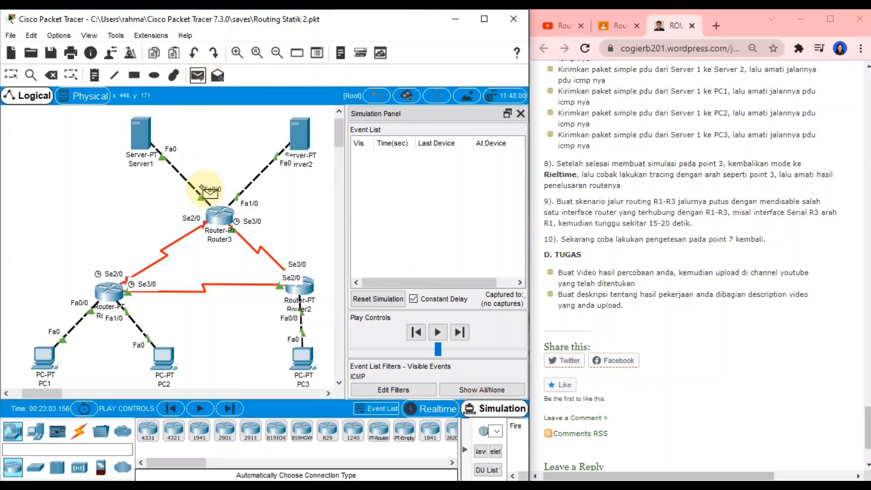
left_click(45, 357)
left_click(145, 133)
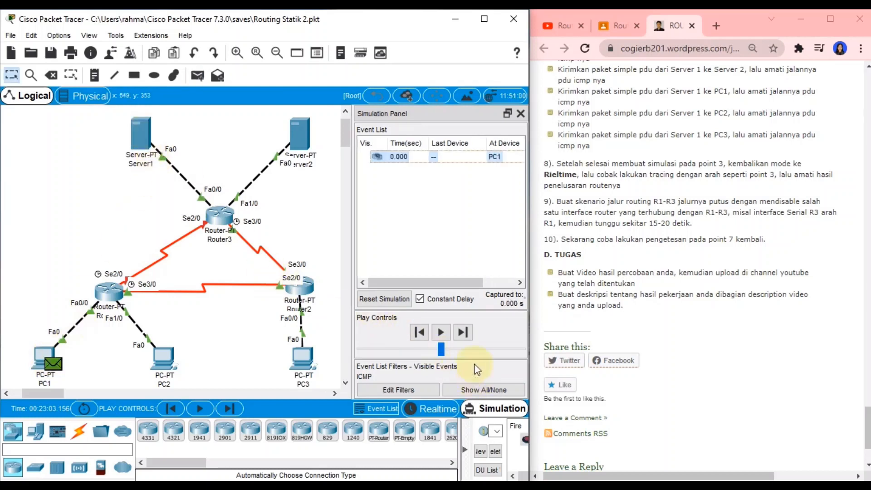
Capture the PDU's round trip from PC1 to Server1 and back event by event, and check the routers' port details
left_click(463, 333)
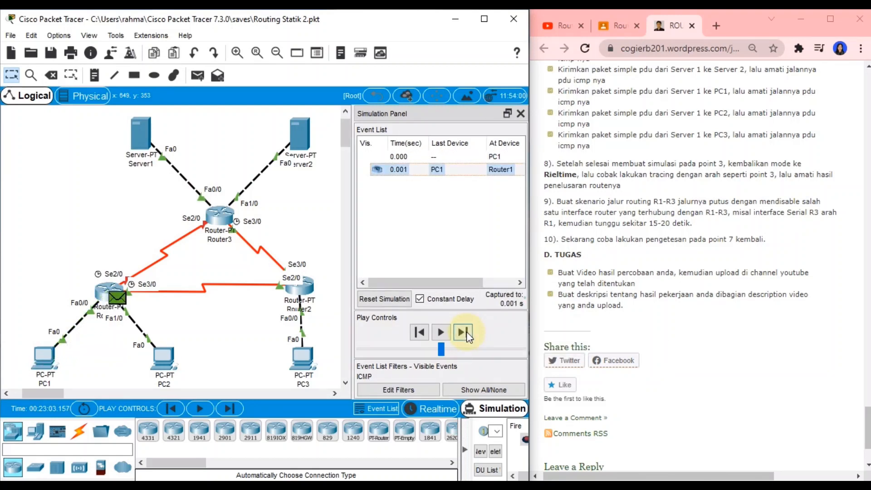
left_click(464, 332)
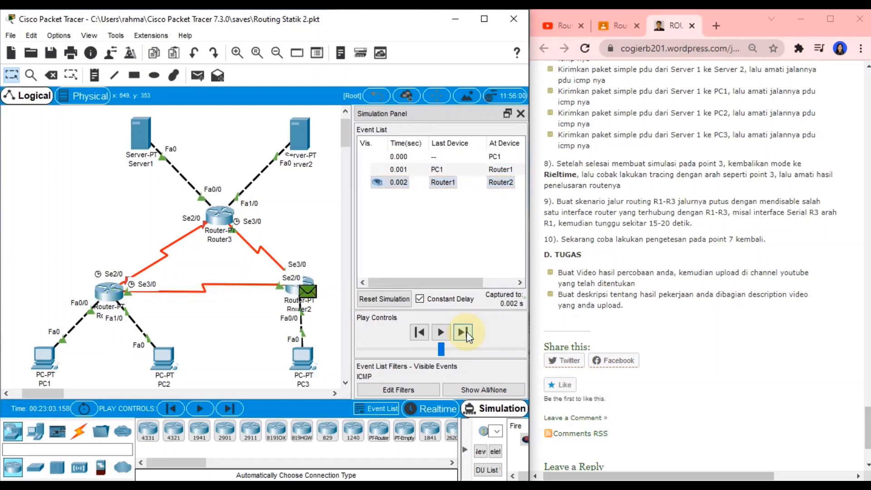
left_click(467, 336)
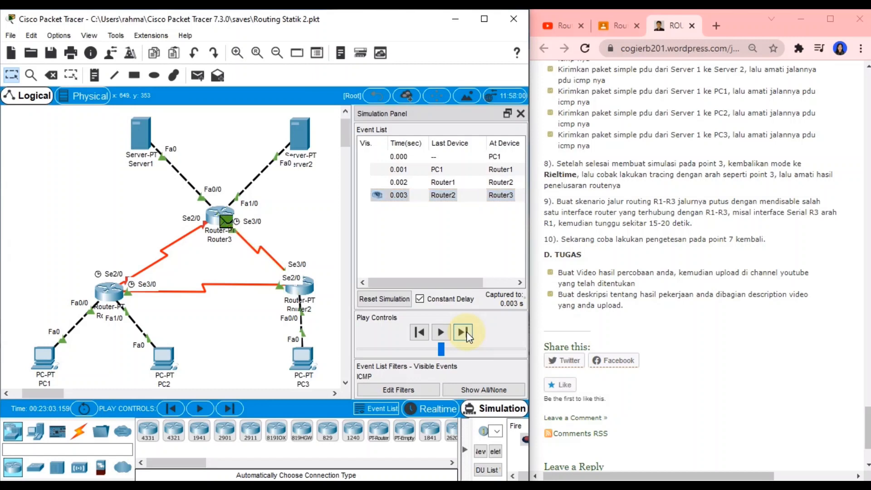
left_click(467, 335)
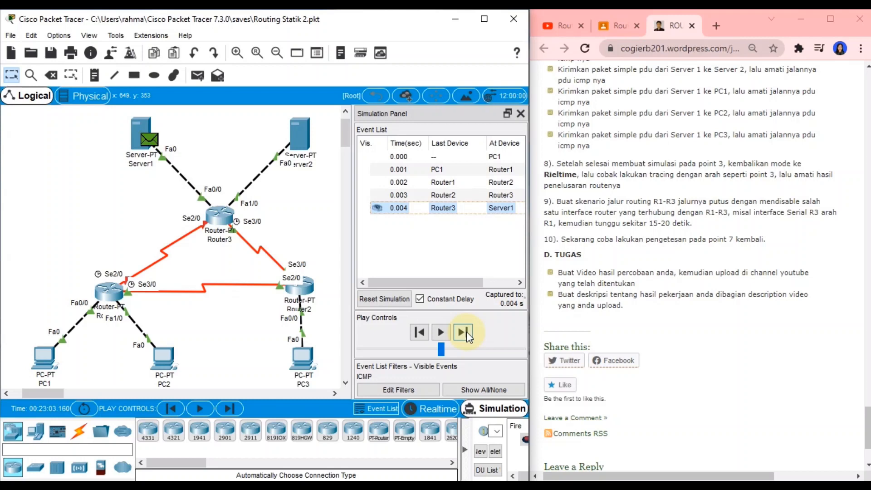
left_click(468, 334)
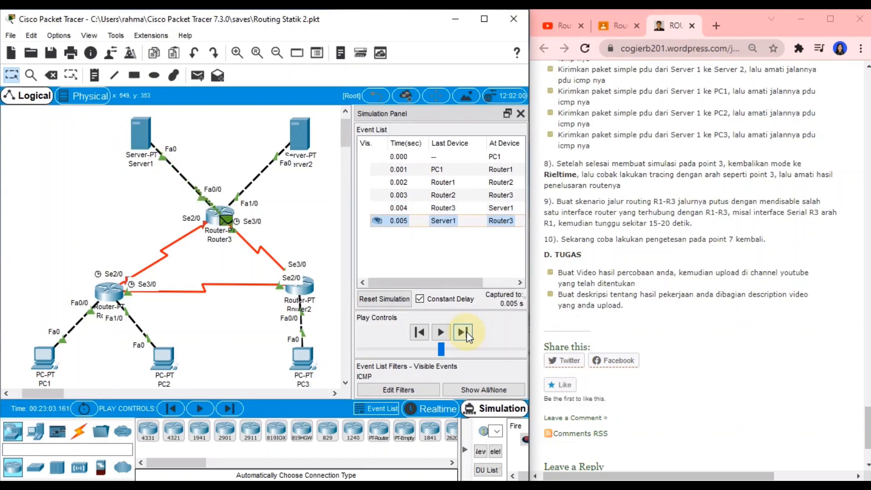
left_click(466, 331)
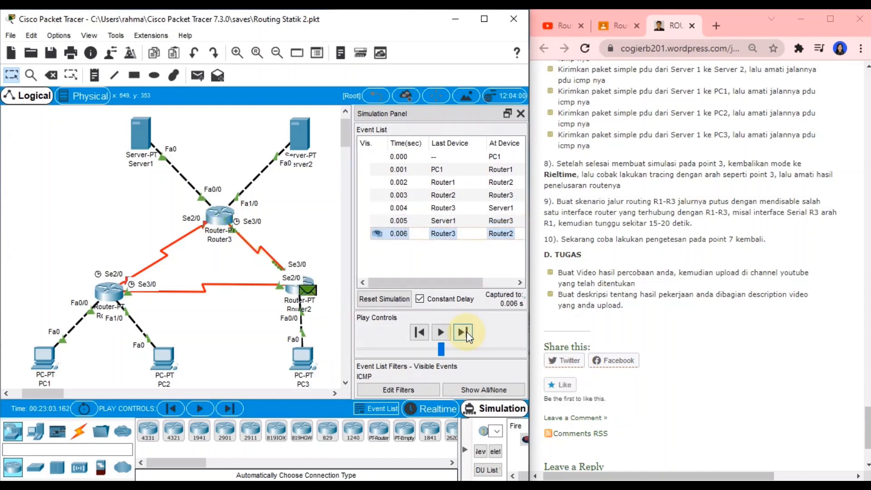
left_click(466, 331)
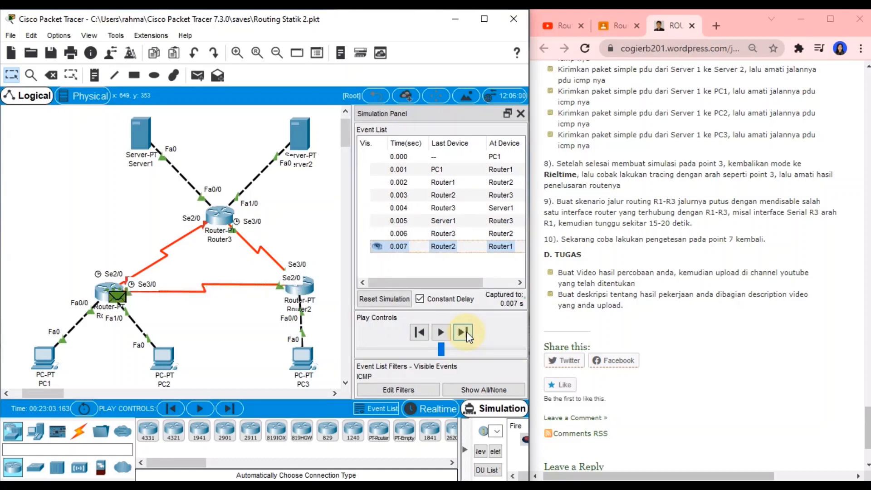
left_click(466, 331)
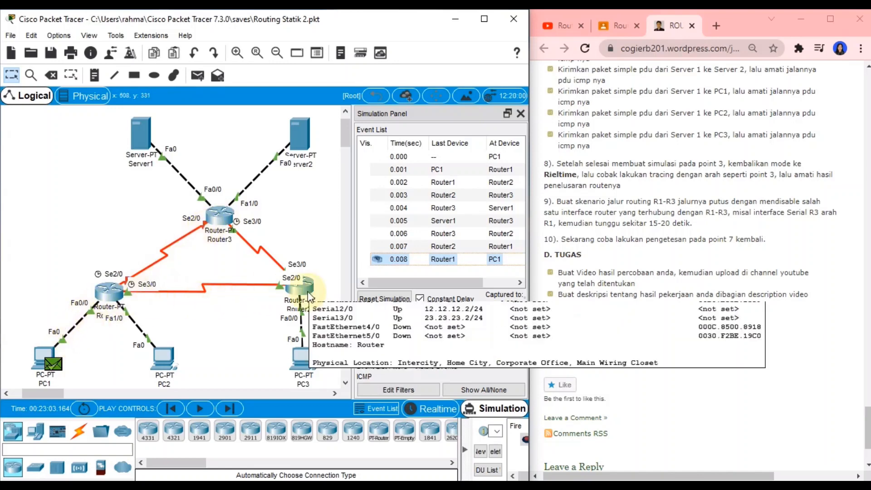
mouse_move(107, 300)
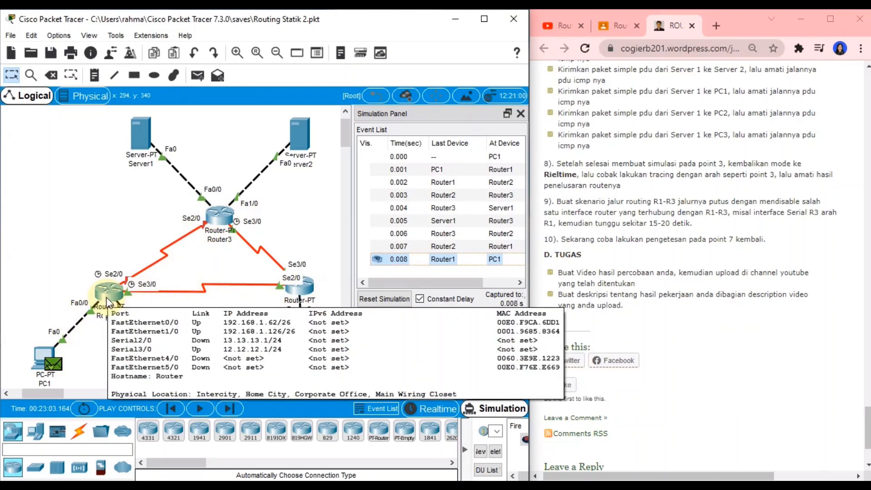